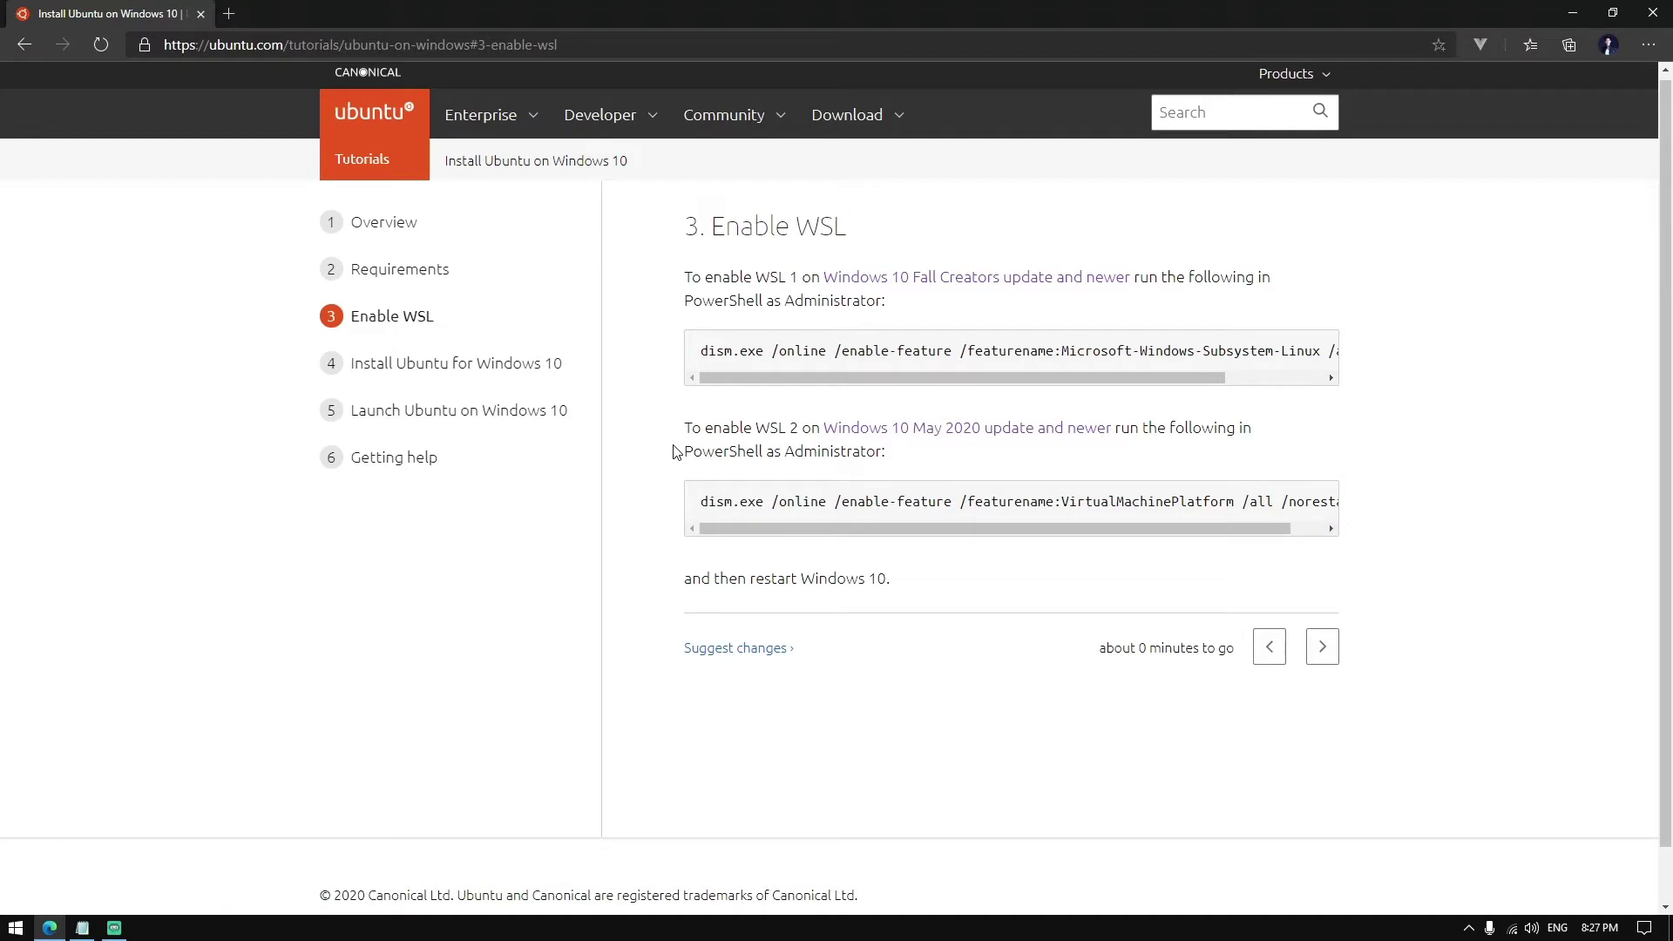
Review the WSL 2 dism.exe command and the Windows 10 restart instruction on the Enable WSL page.
{"action": "left_click", "coordinate": [556, 47]}
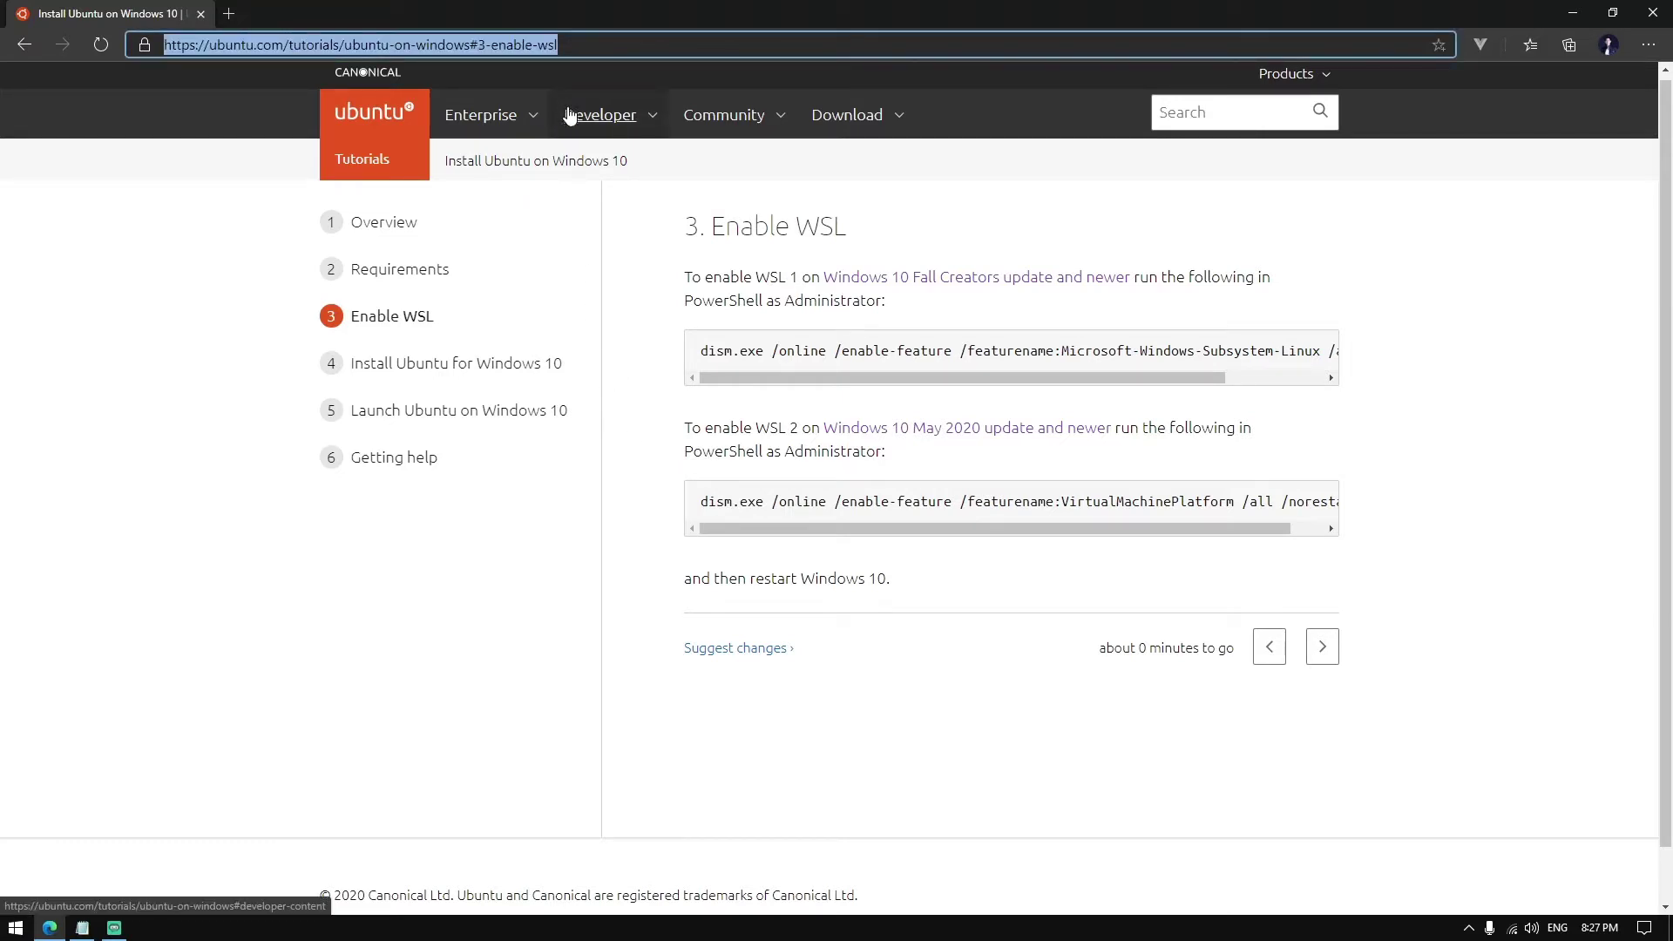
{"action": "left_click", "coordinate": [670, 341]}
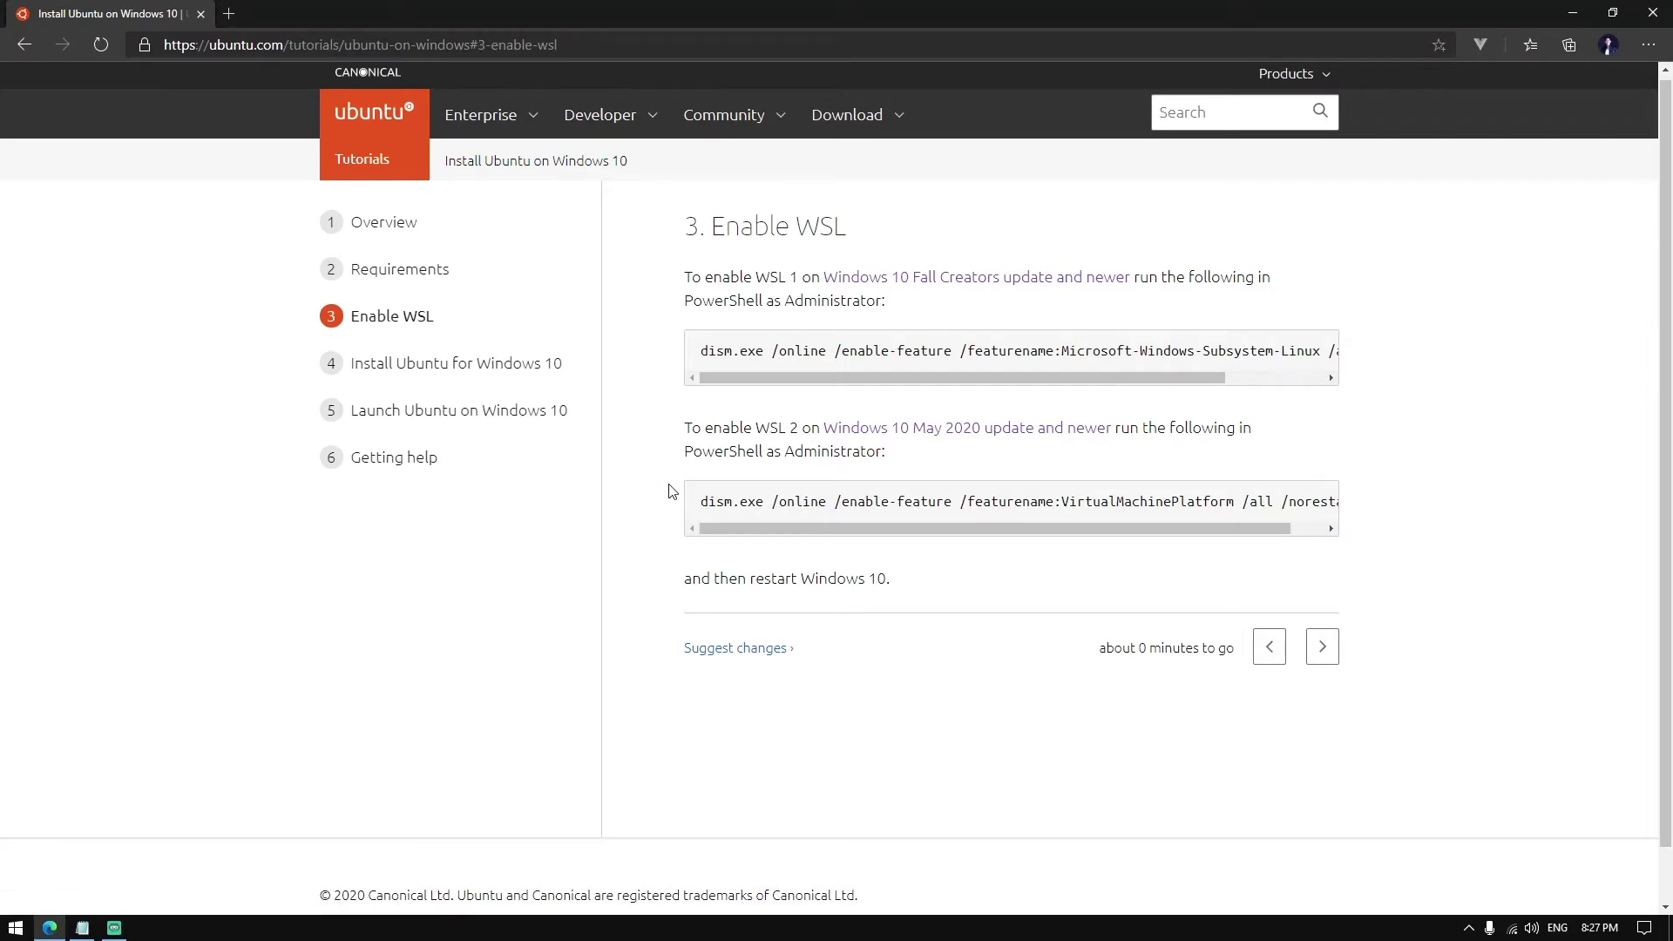
{"action": "left_click_drag", "start_coordinate": [697, 501], "coordinate": [1340, 500]}
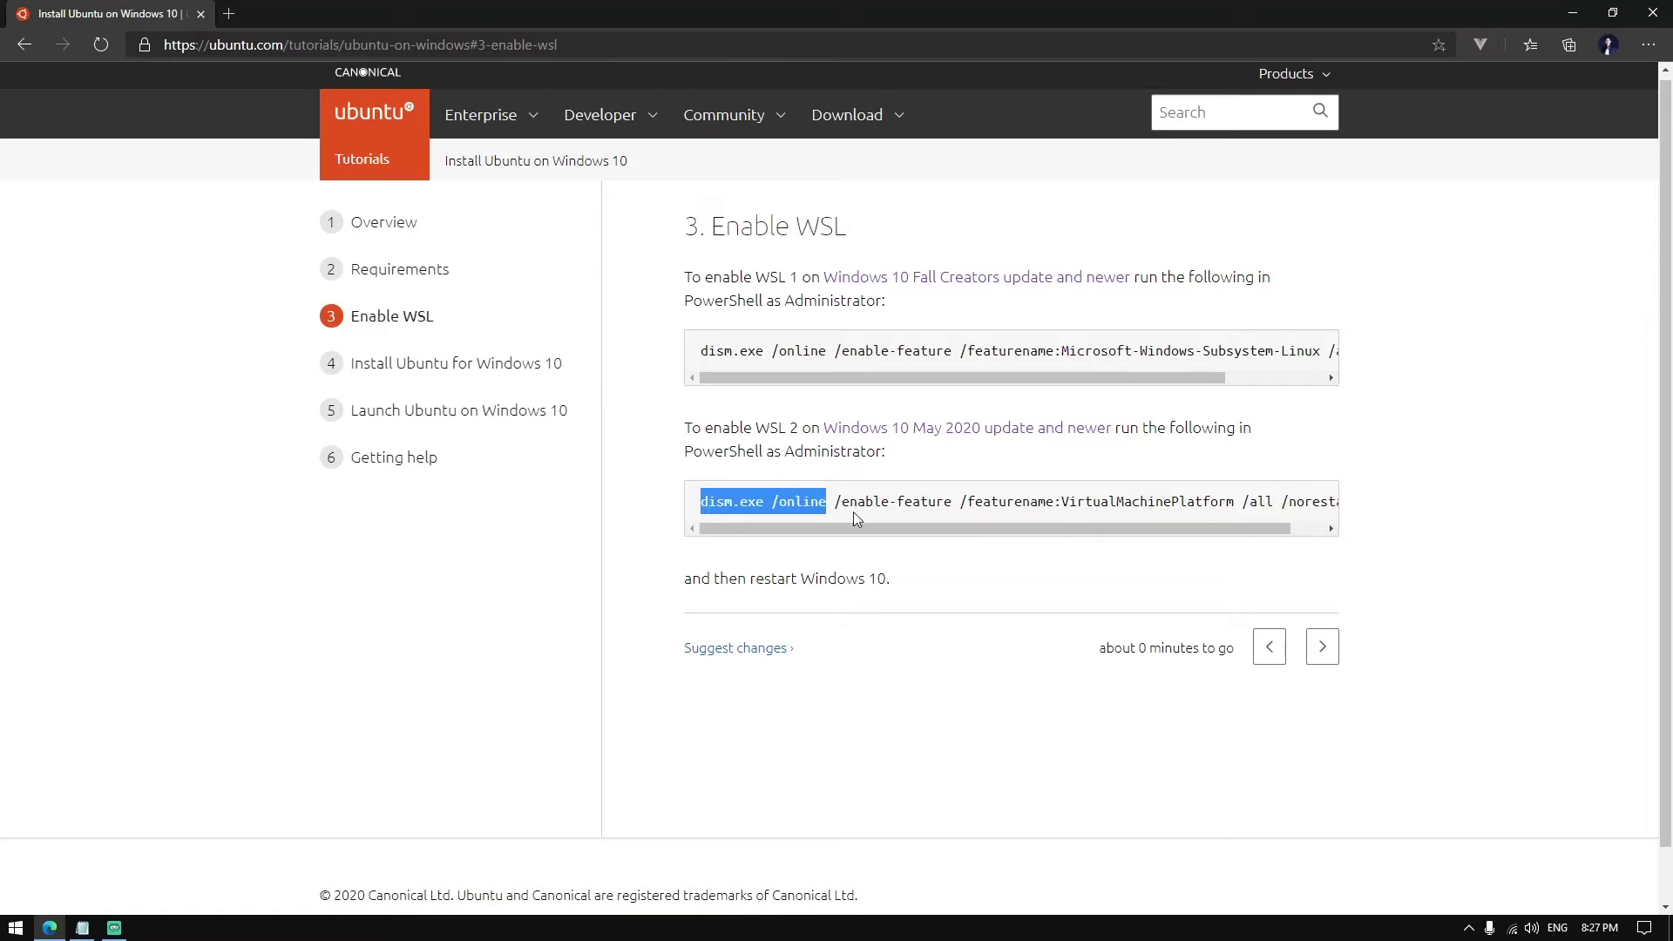
{"action": "left_click", "coordinate": [1334, 507]}
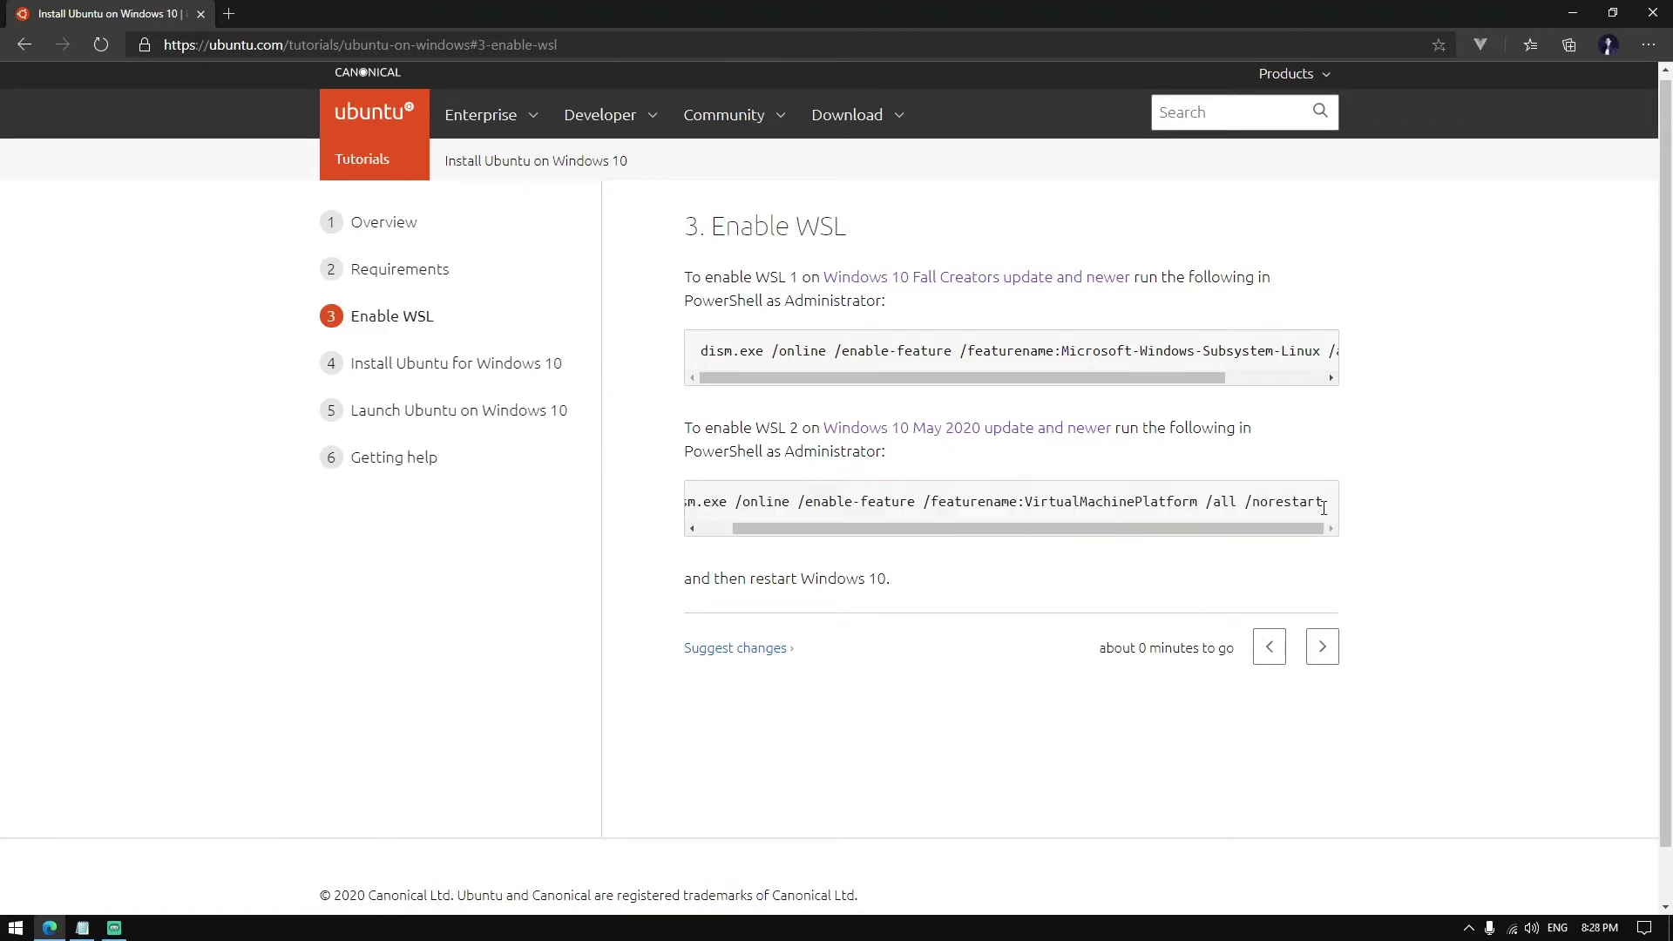
{"action": "left_click_drag", "start_coordinate": [1295, 527], "coordinate": [915, 549]}
{"action": "left_click_drag", "start_coordinate": [673, 581], "coordinate": [934, 583]}
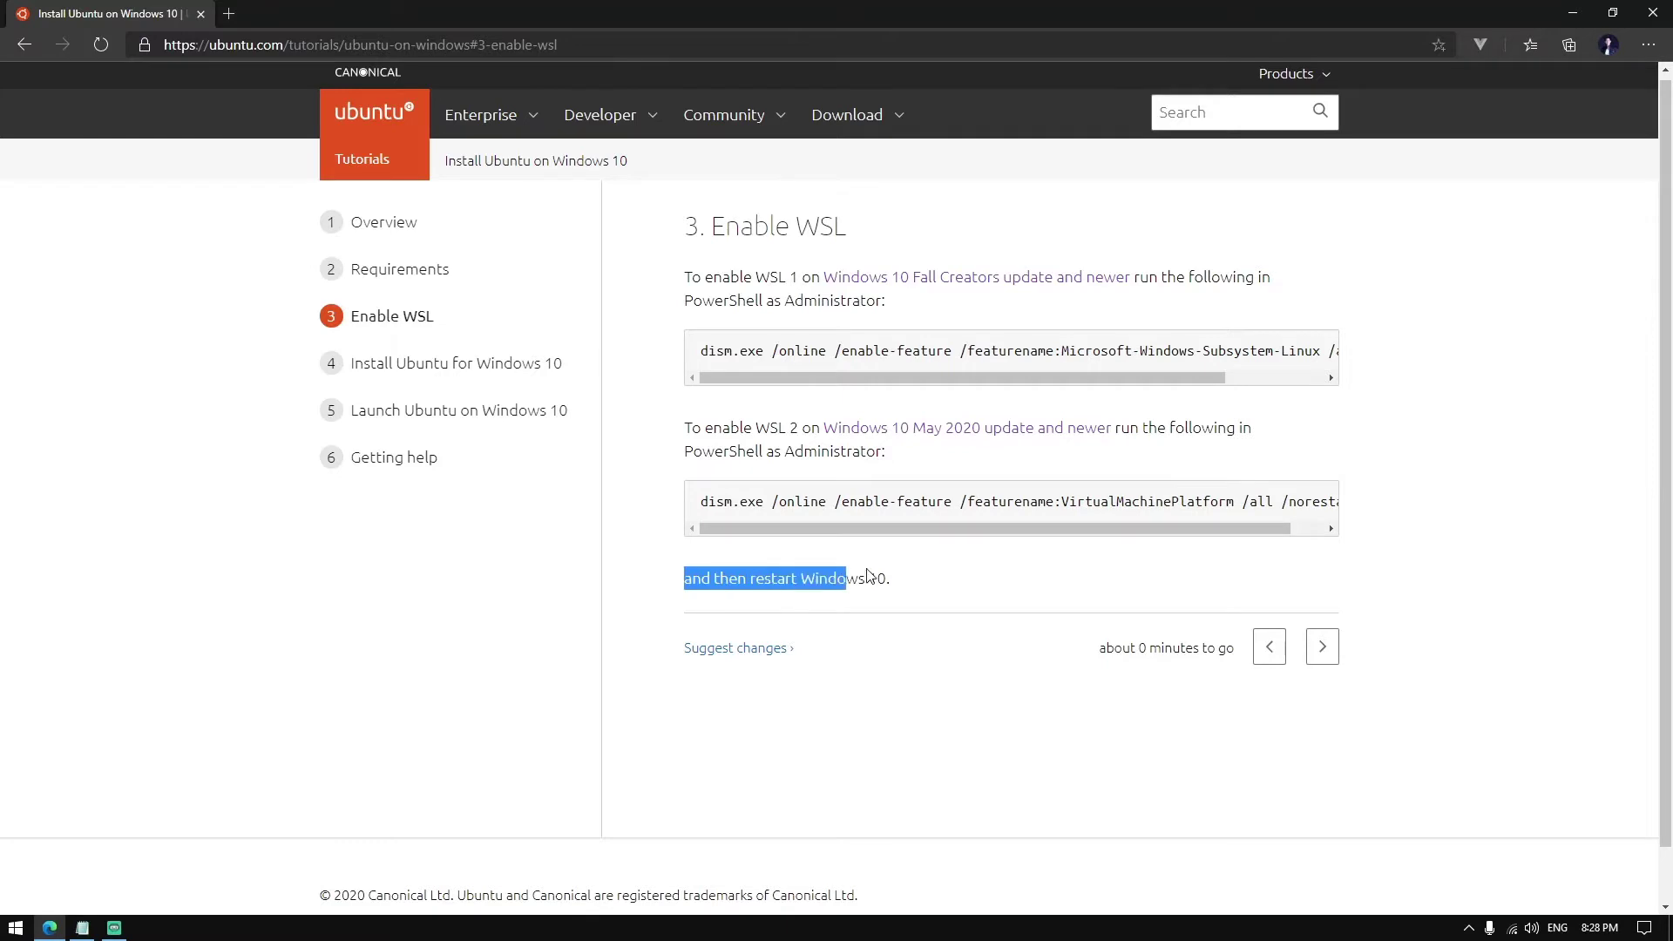
{"action": "left_click", "coordinate": [933, 583]}
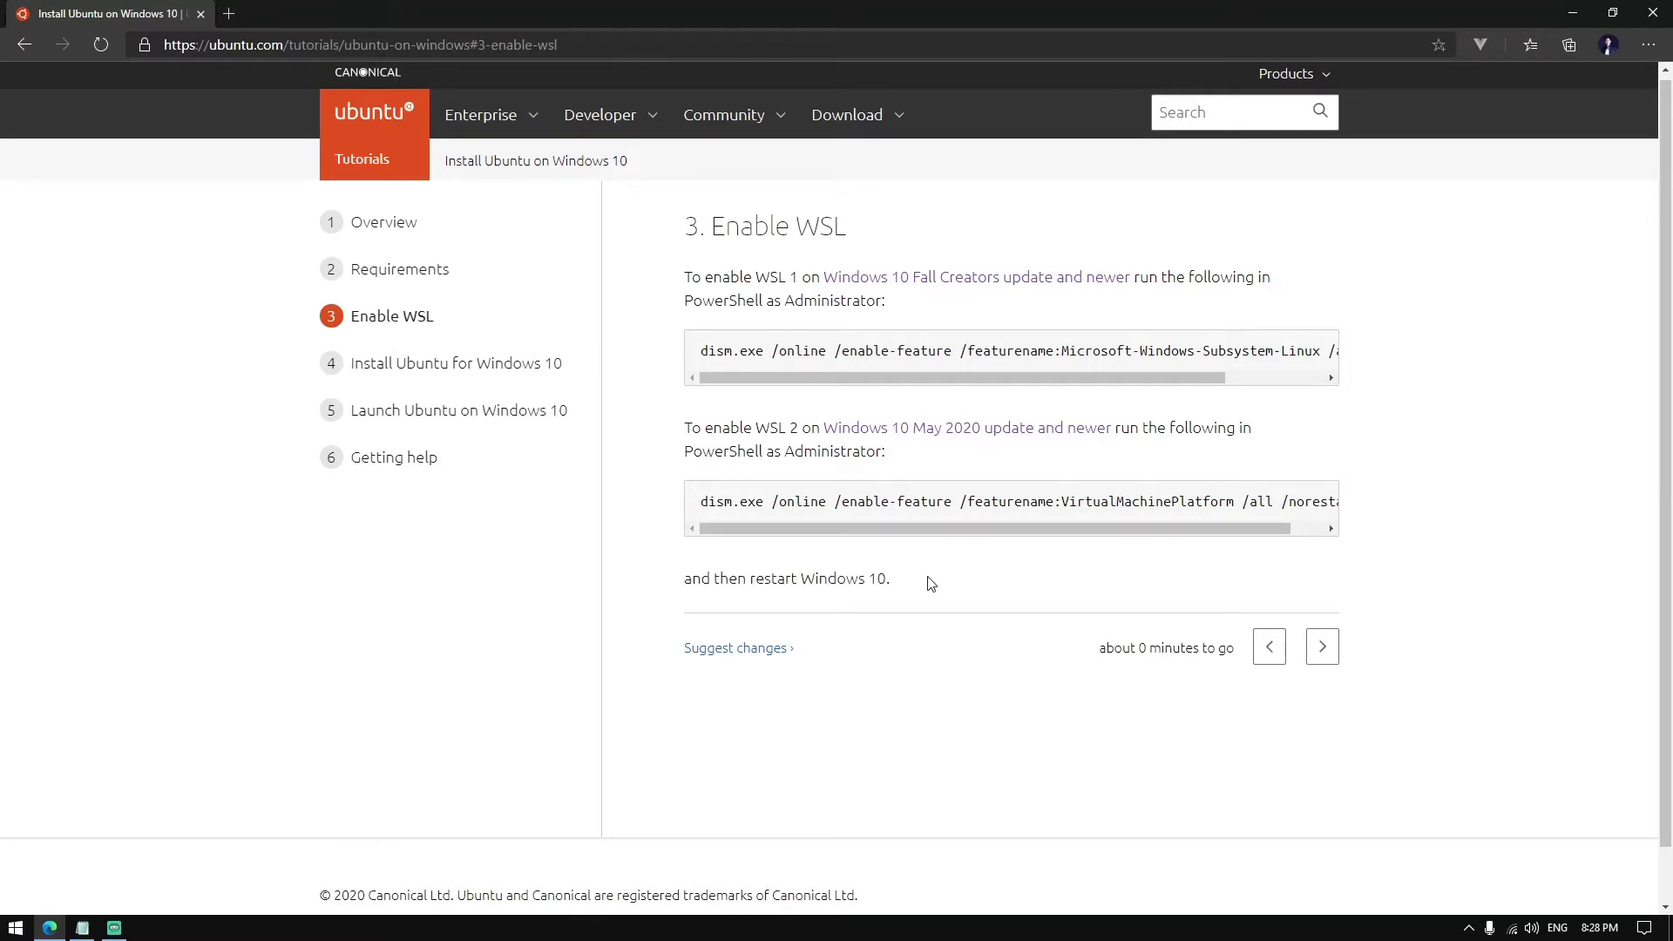
Open the Install Ubuntu step, then go to the Ubuntu app's page in Microsoft Store.
{"action": "left_click", "coordinate": [502, 365]}
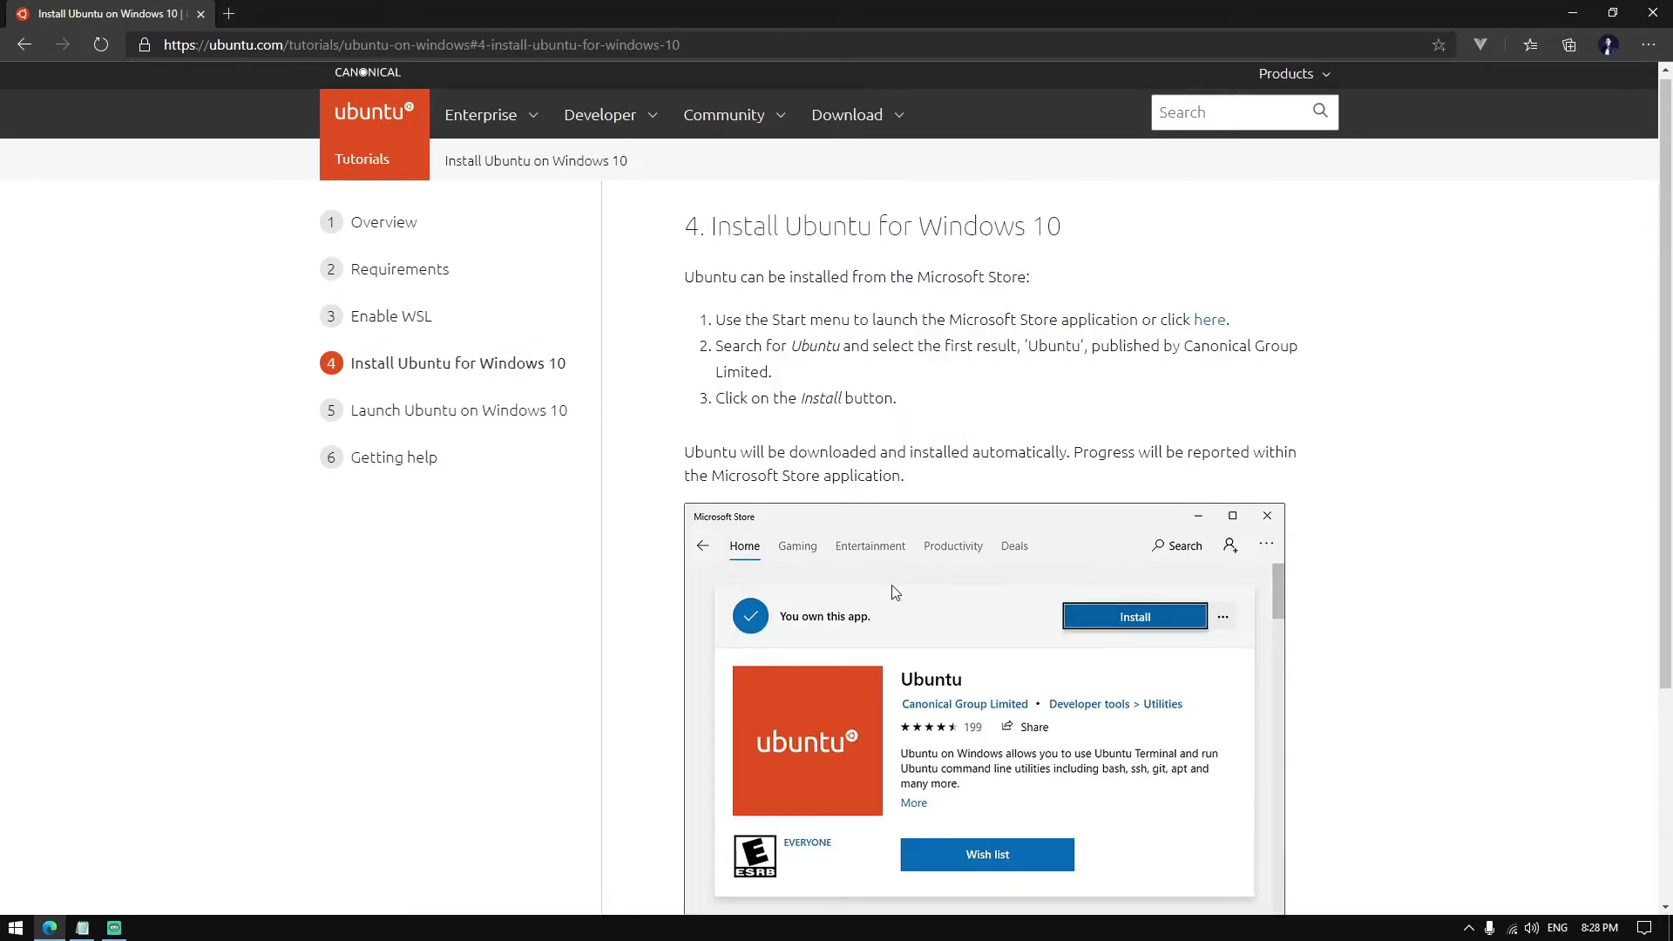
{"action": "left_click", "coordinate": [16, 927]}
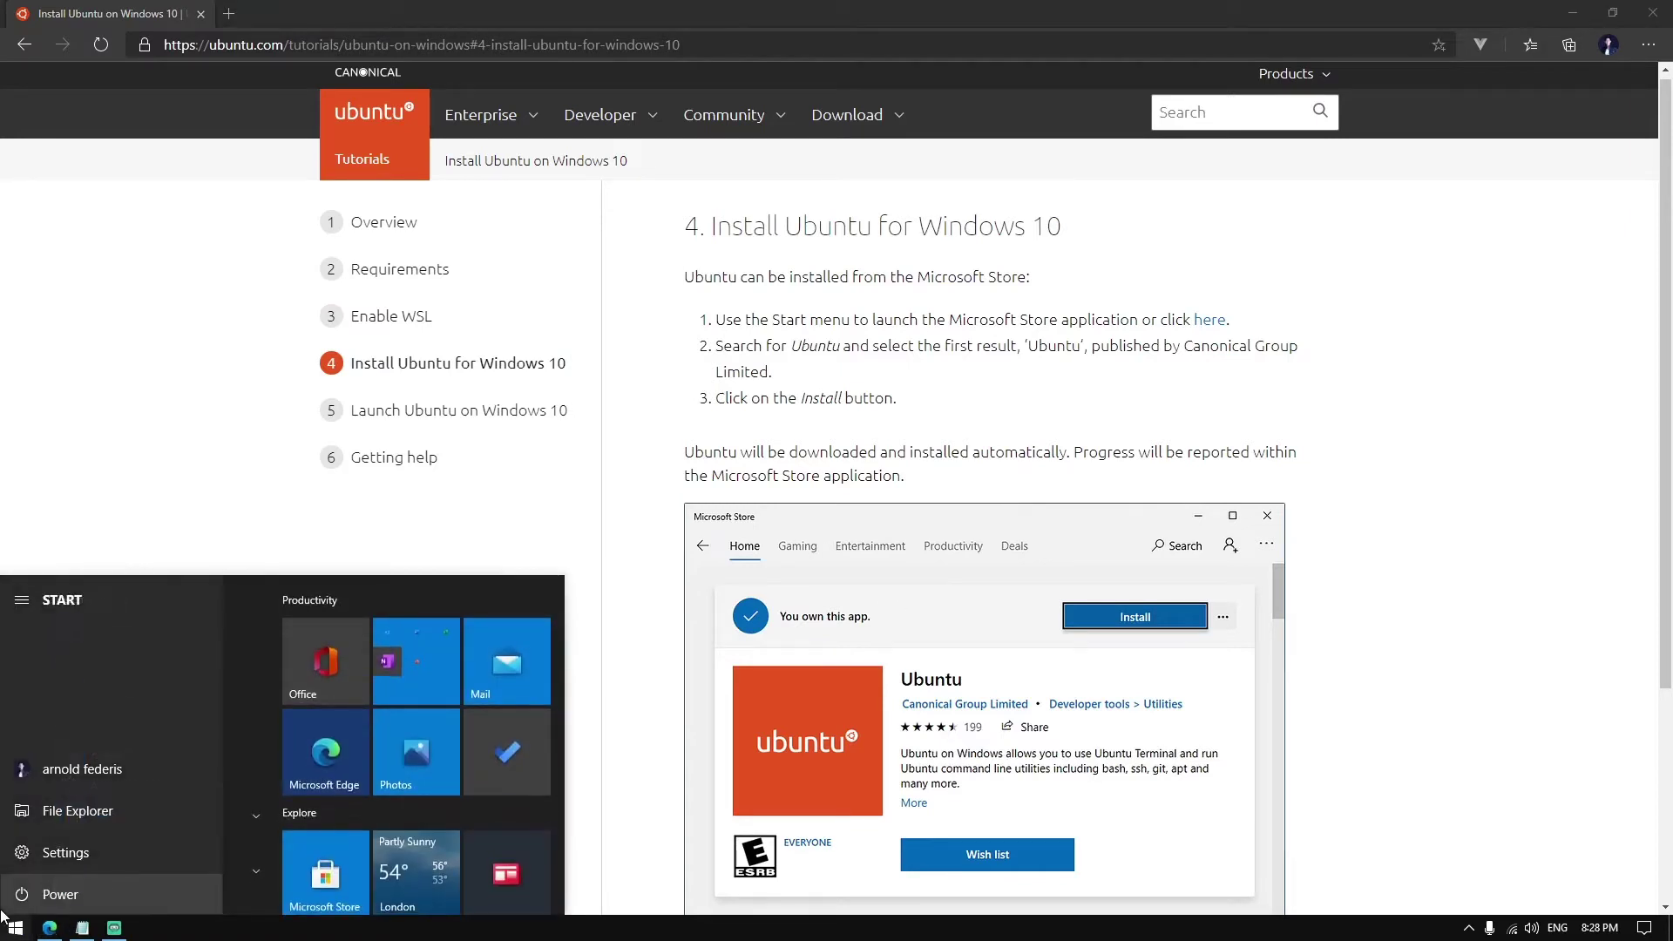
{"action": "type", "text": "micr"}
{"action": "key", "text": "Return"}
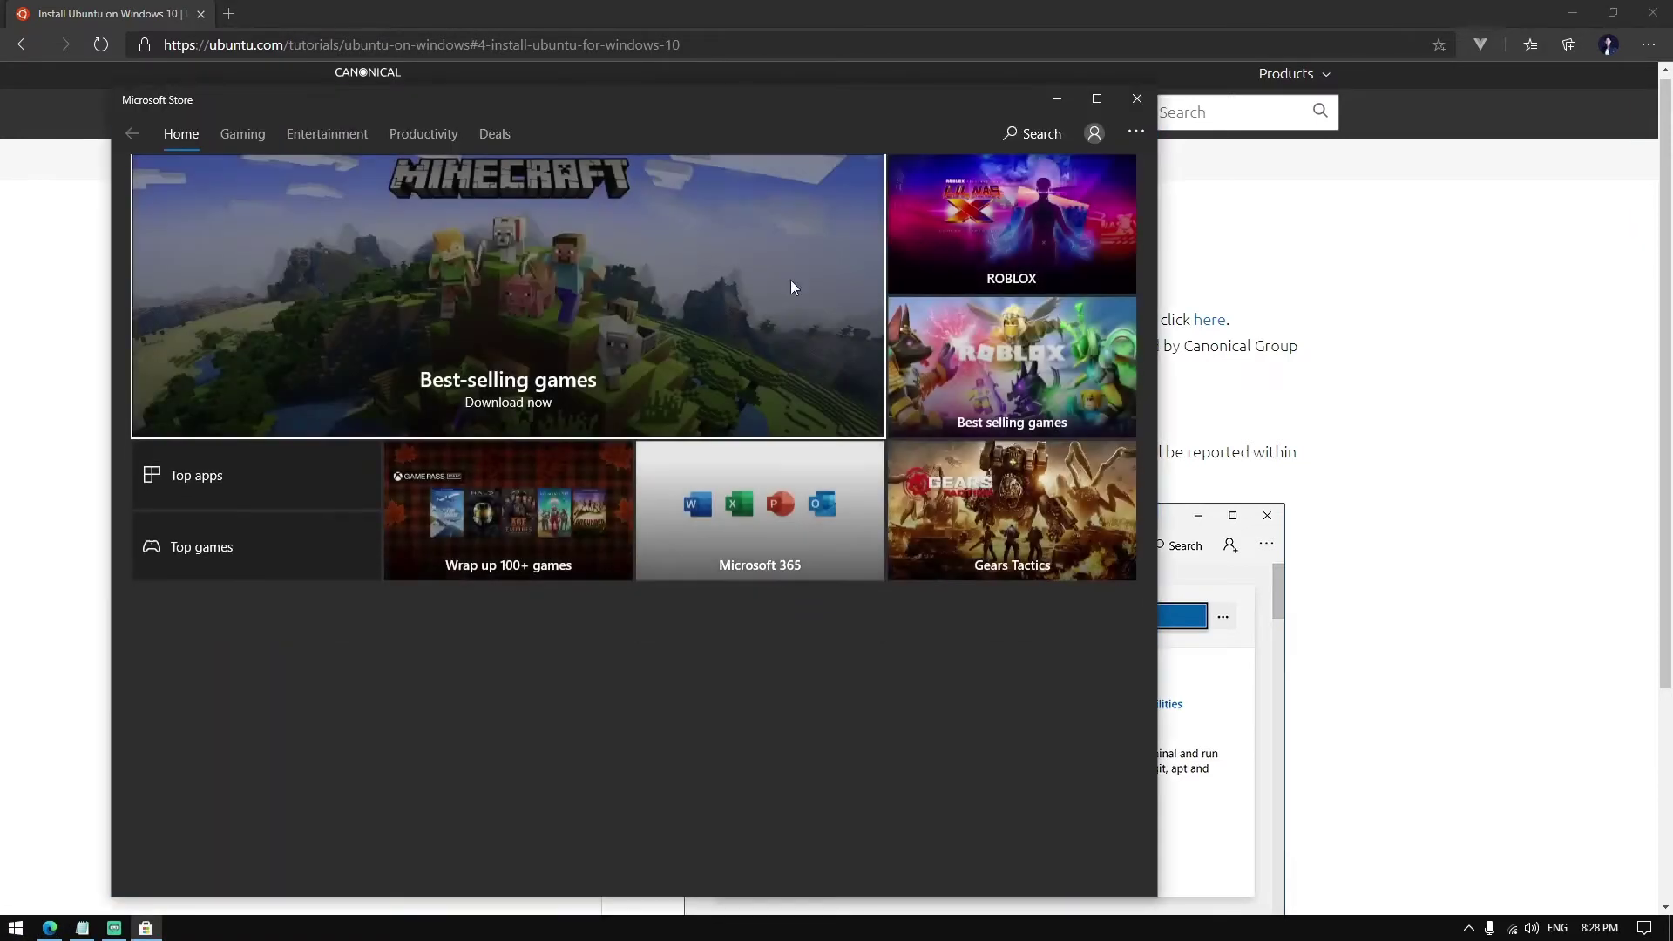
{"action": "left_click", "coordinate": [1030, 134]}
{"action": "type", "text": "ubuntu"}
{"action": "left_click", "coordinate": [854, 165]}
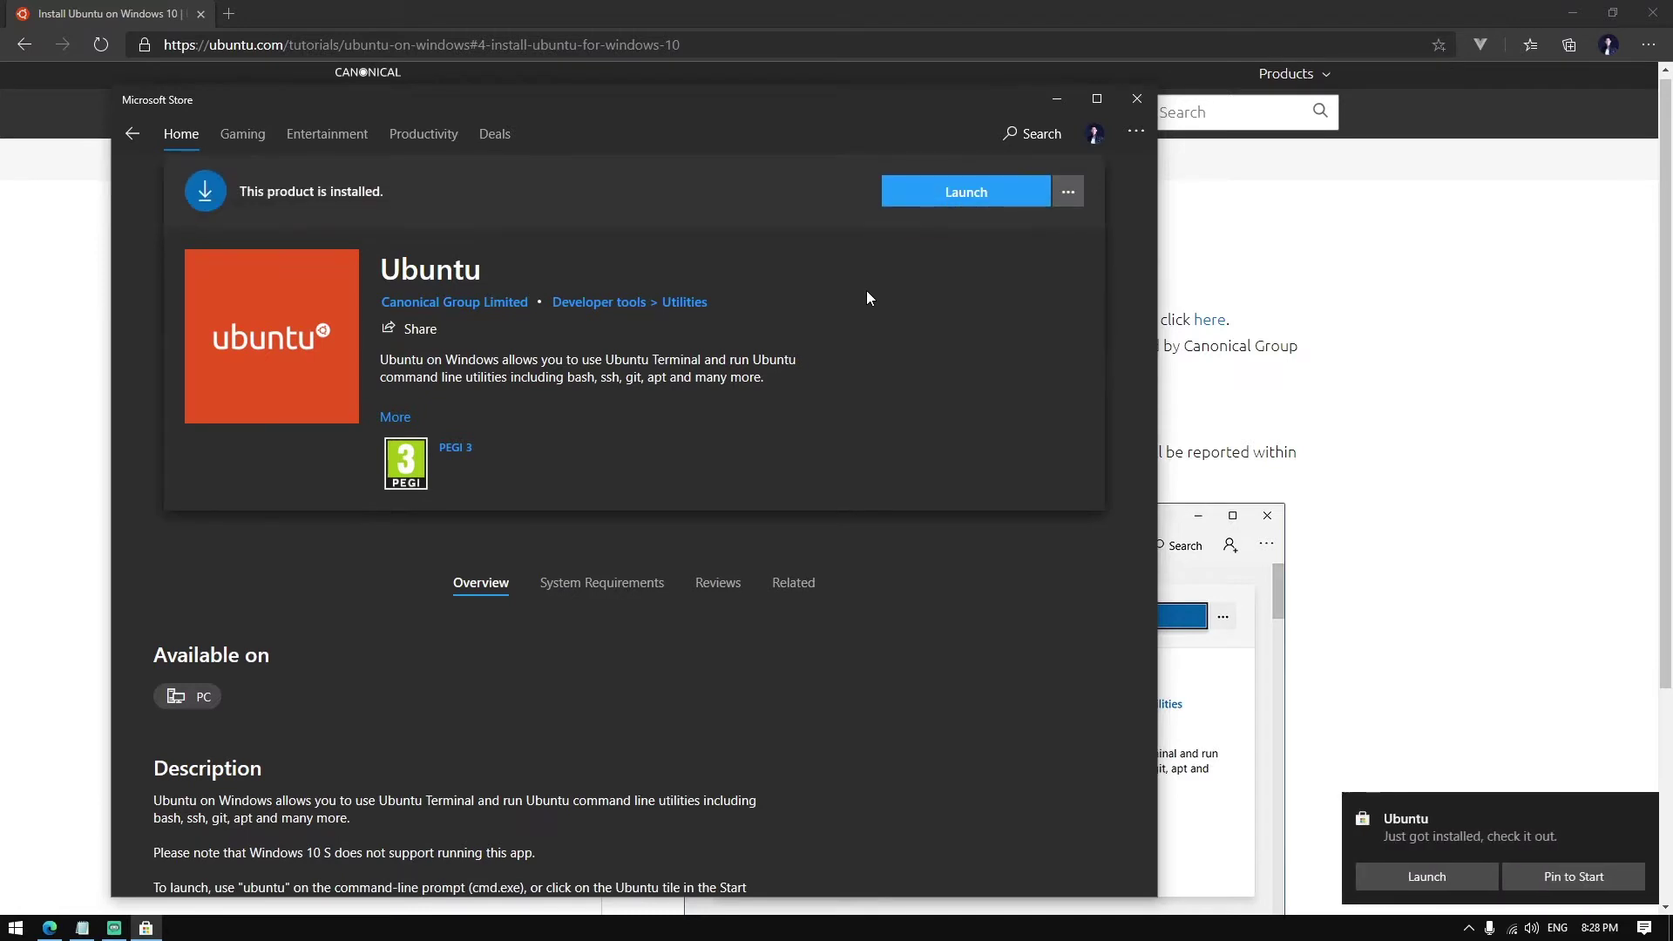
Launch Ubuntu and create the UNIX user with a confirmed password.
{"action": "left_click", "coordinate": [966, 193]}
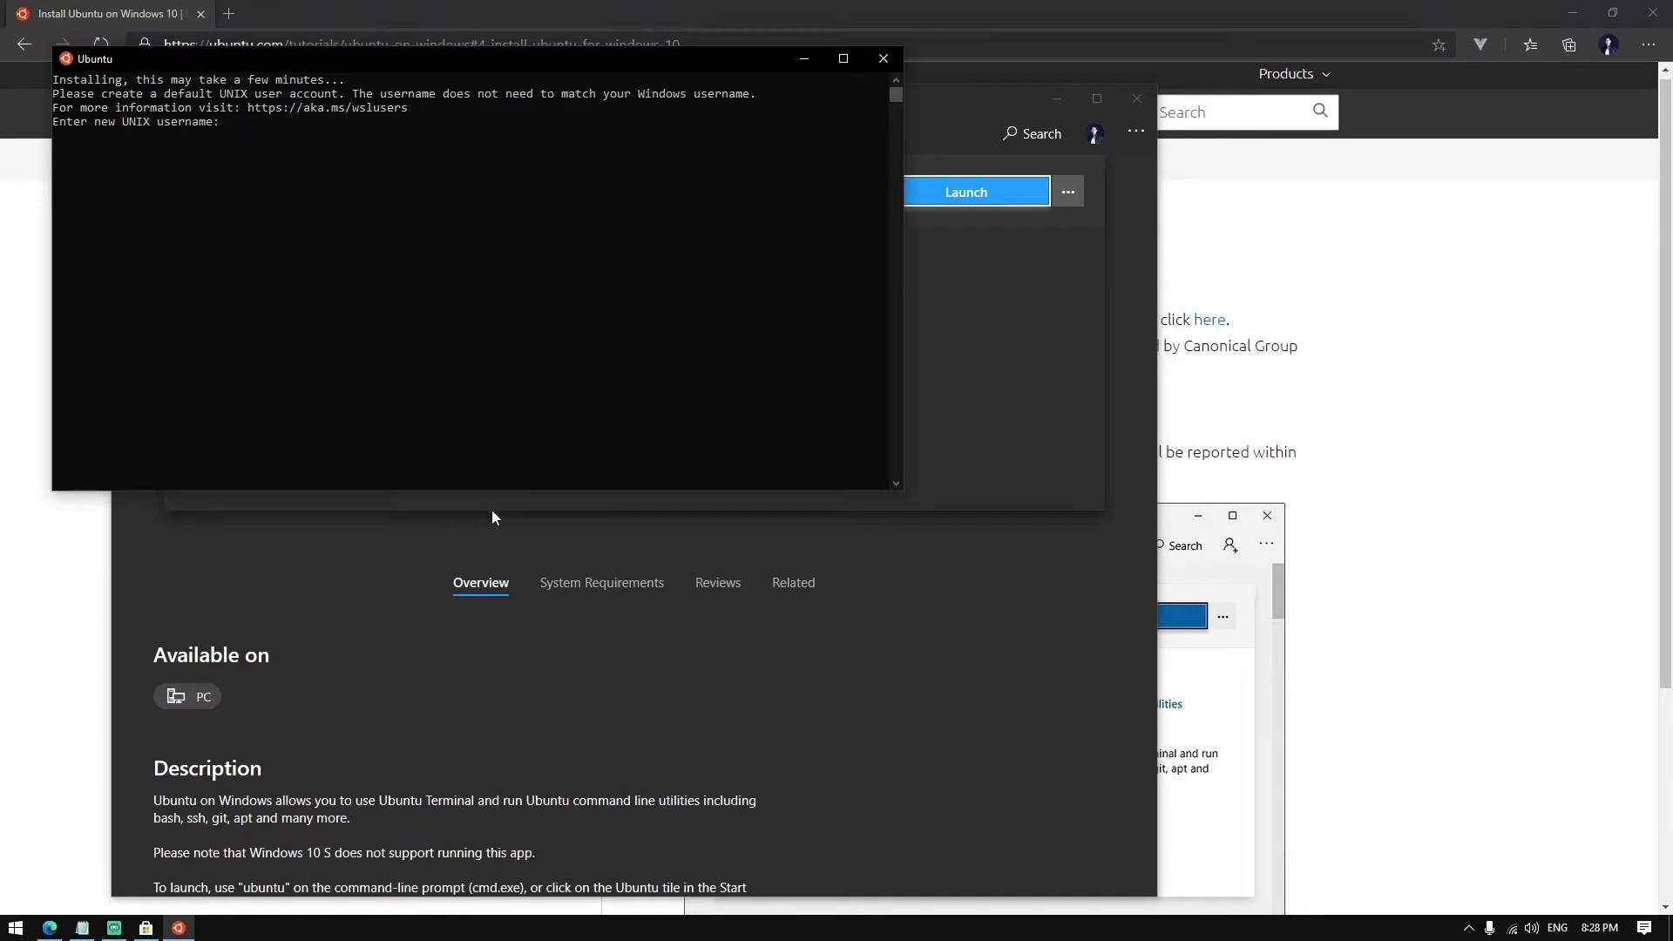
{"action": "type", "text": "arnoldfede"}
{"action": "type", "text": "ris"}
{"action": "key", "text": "Return"}
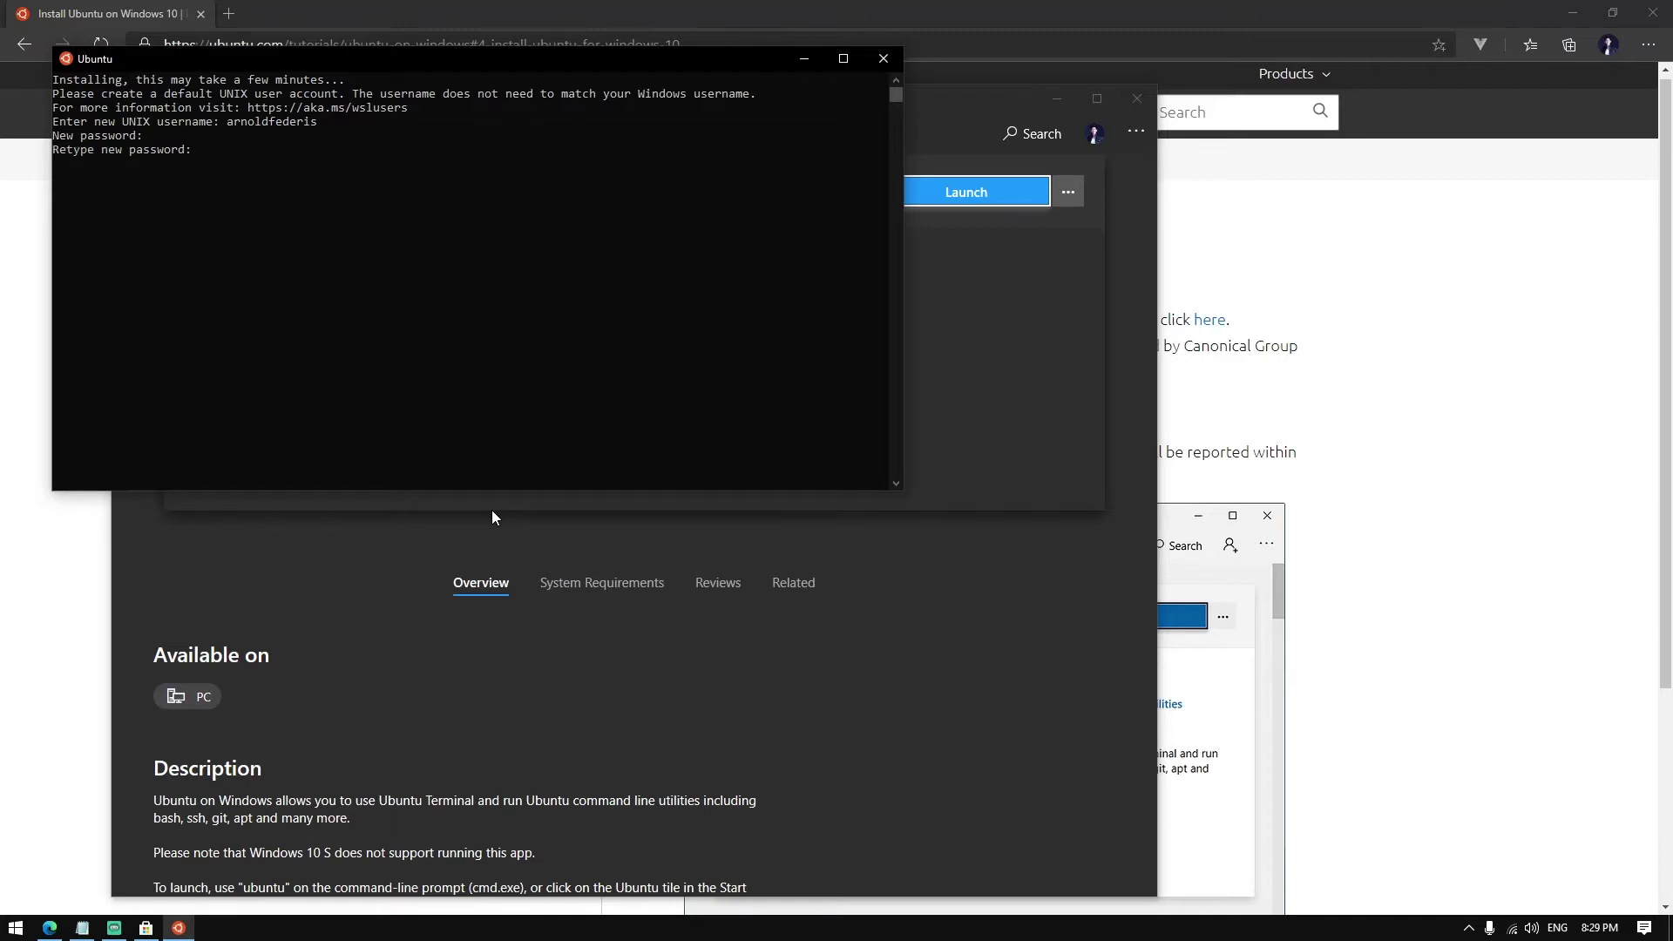
{"action": "key", "text": "Return"}
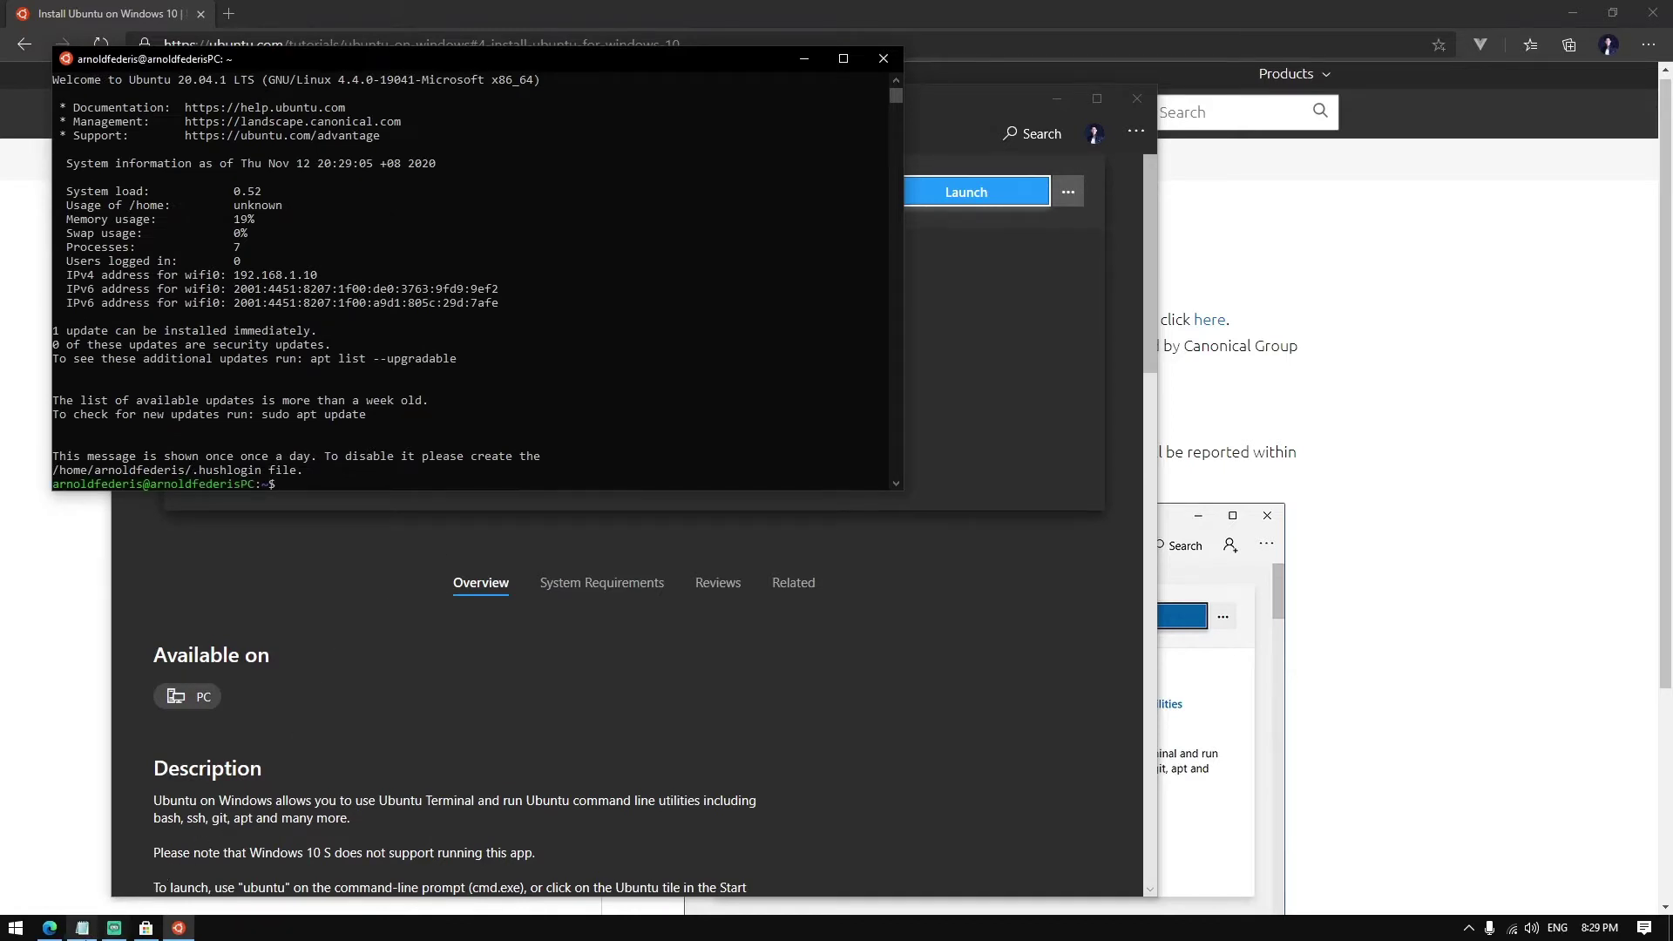
Run 'sudo apt update' copied from the notes, entering the sudo password.
{"action": "left_click", "coordinate": [83, 928]}
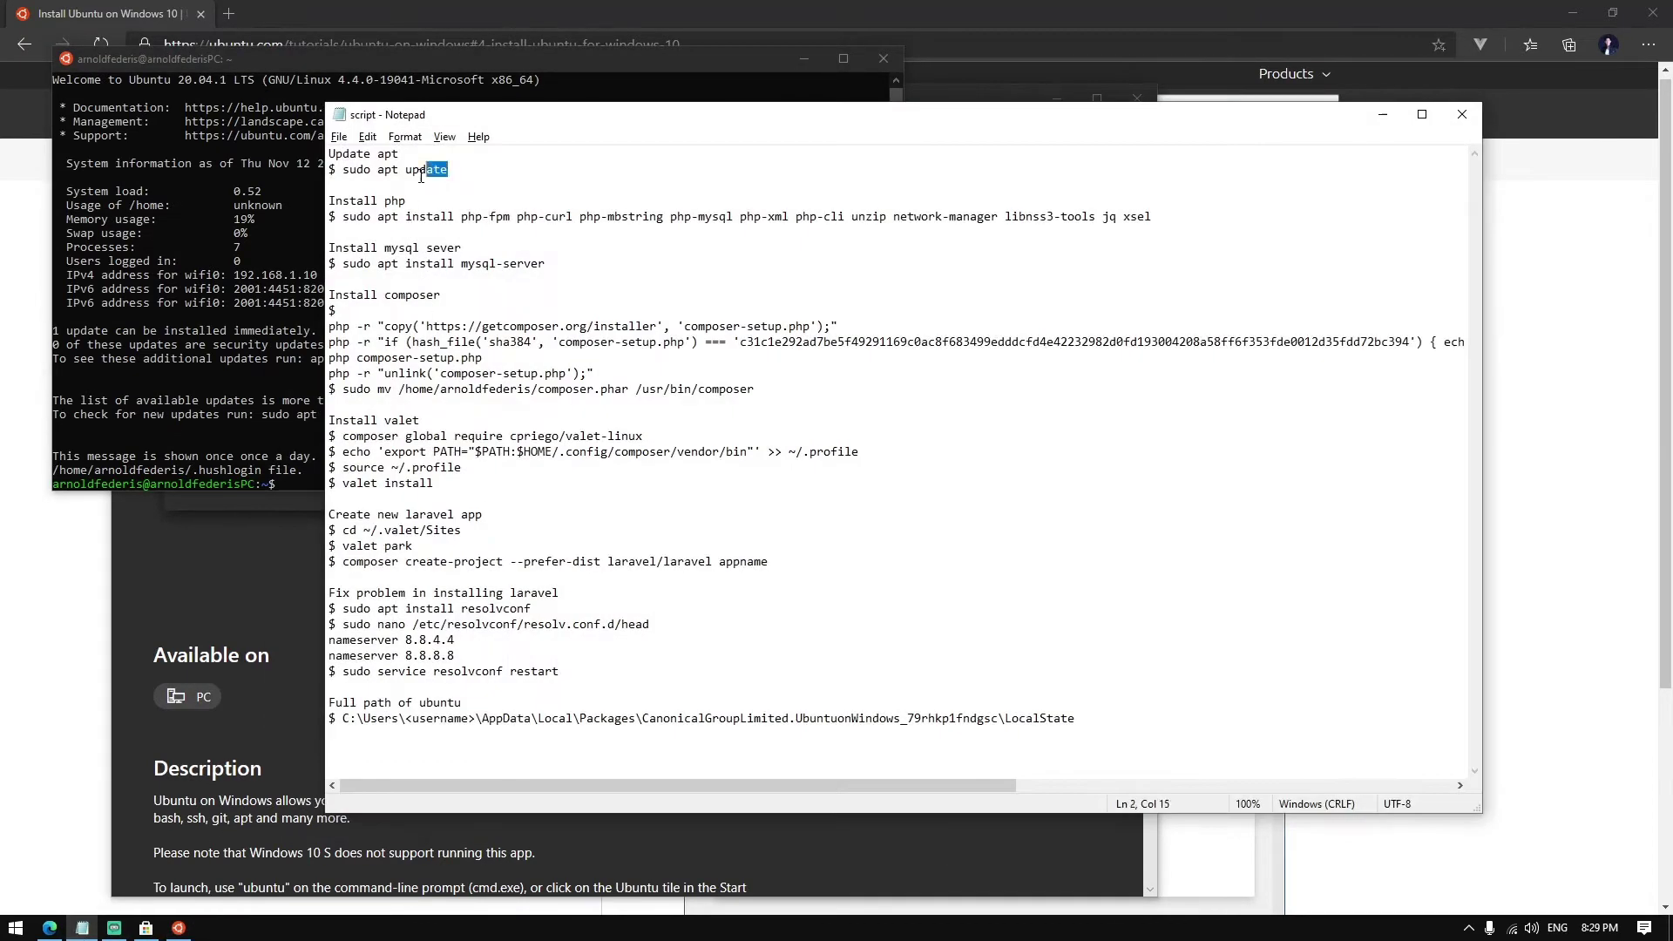
{"action": "left_click_drag", "start_coordinate": [341, 171], "coordinate": [448, 170]}
{"action": "key", "text": "ctrl+c"}
{"action": "left_click", "coordinate": [264, 357]}
{"action": "right_click", "coordinate": [266, 357]}
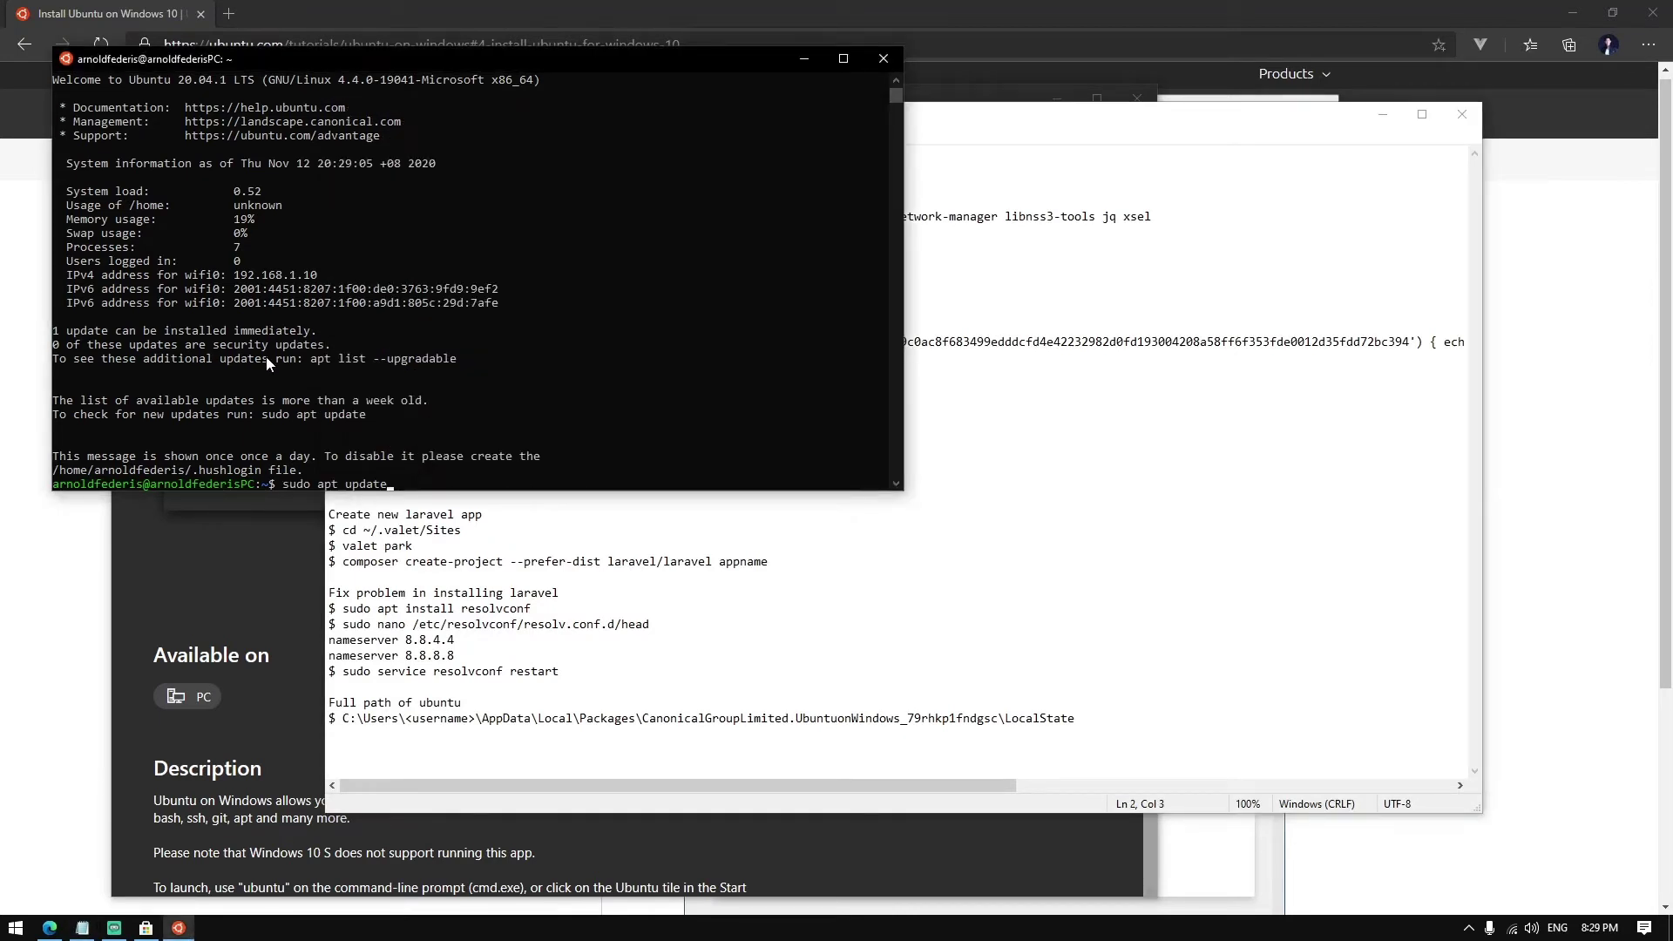
{"action": "key", "text": "Return"}
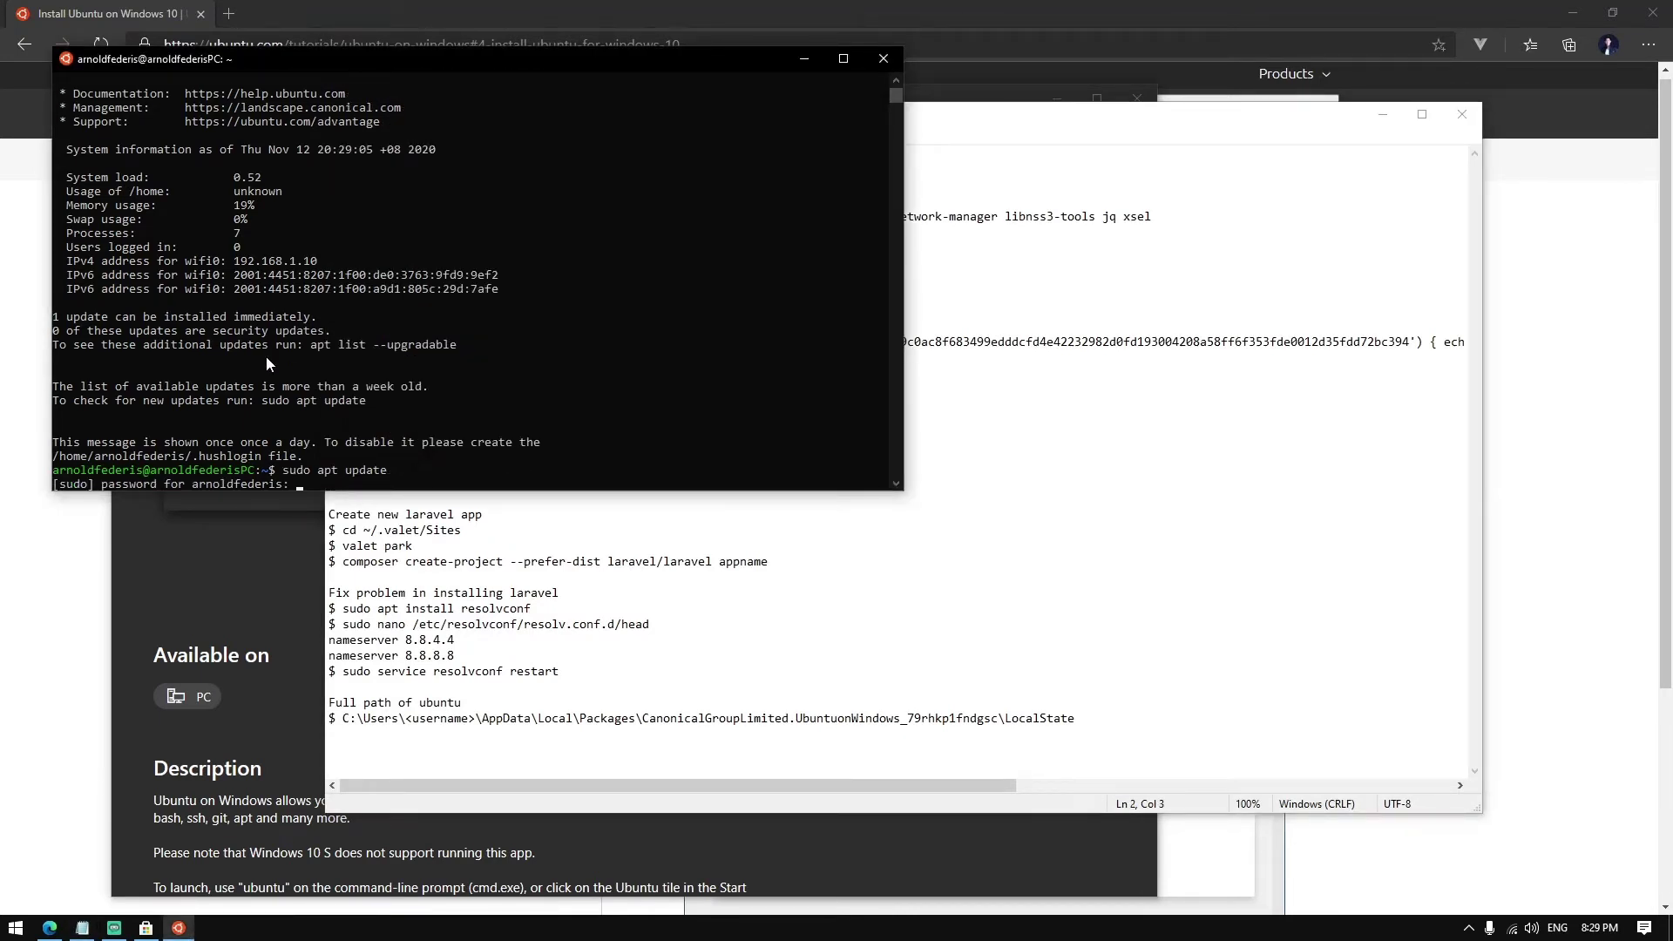
{"action": "key", "text": "Return"}
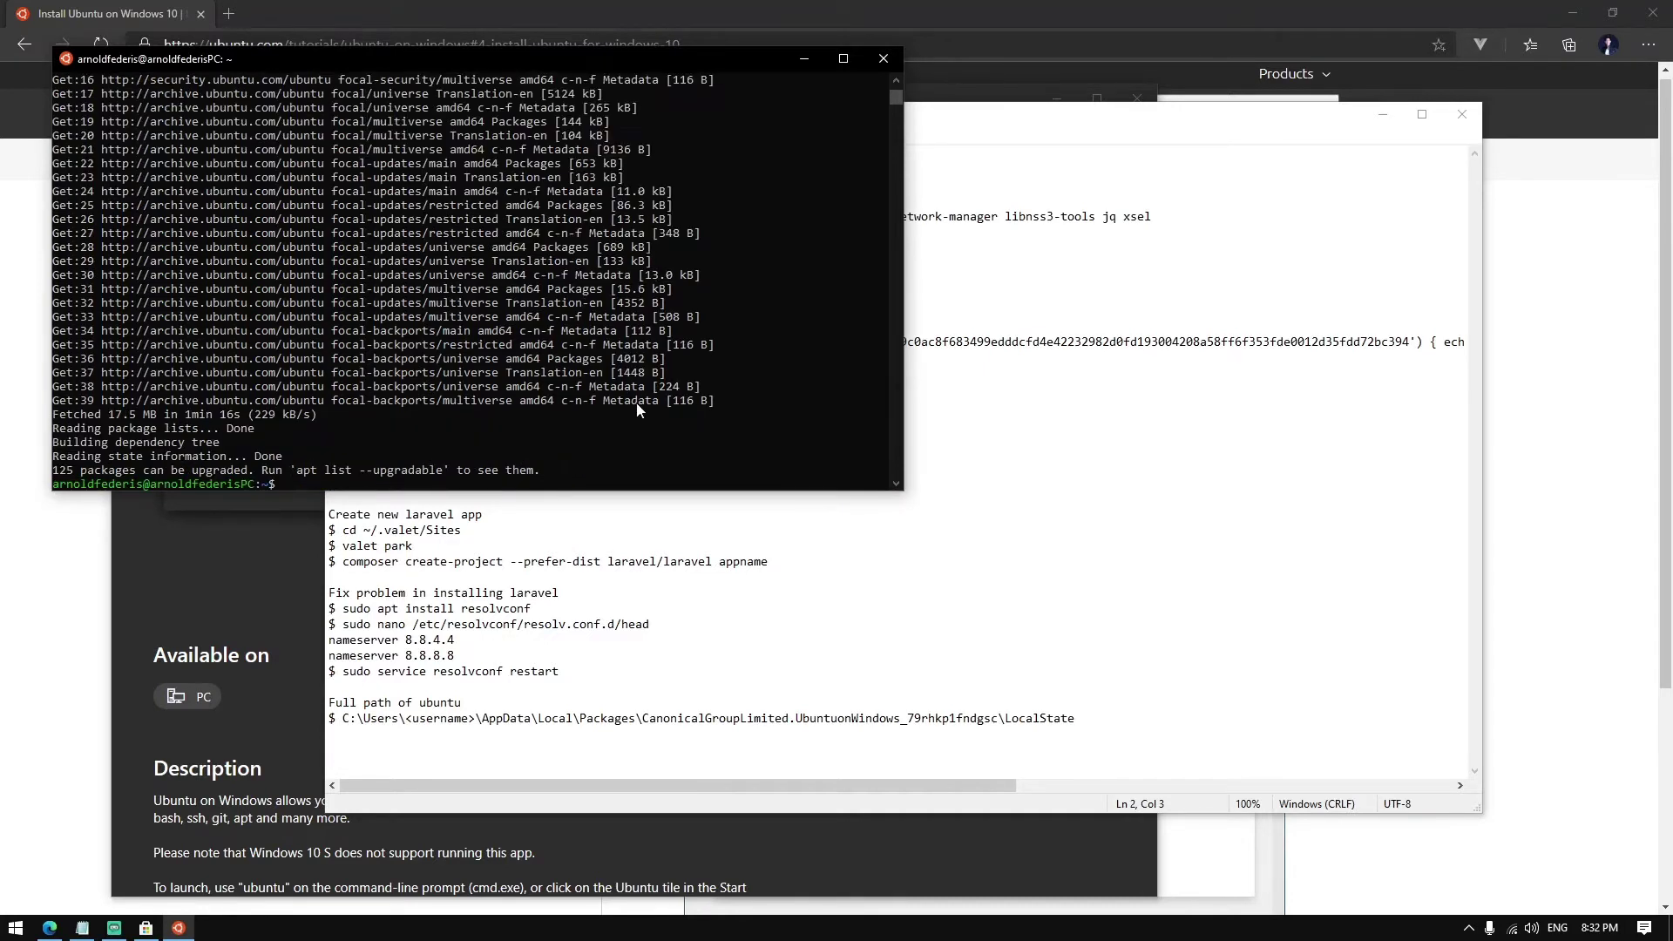
Run the copied 'sudo apt install php-fpm … xsel' command and confirm the install.
{"action": "key", "text": "alt+Tab"}
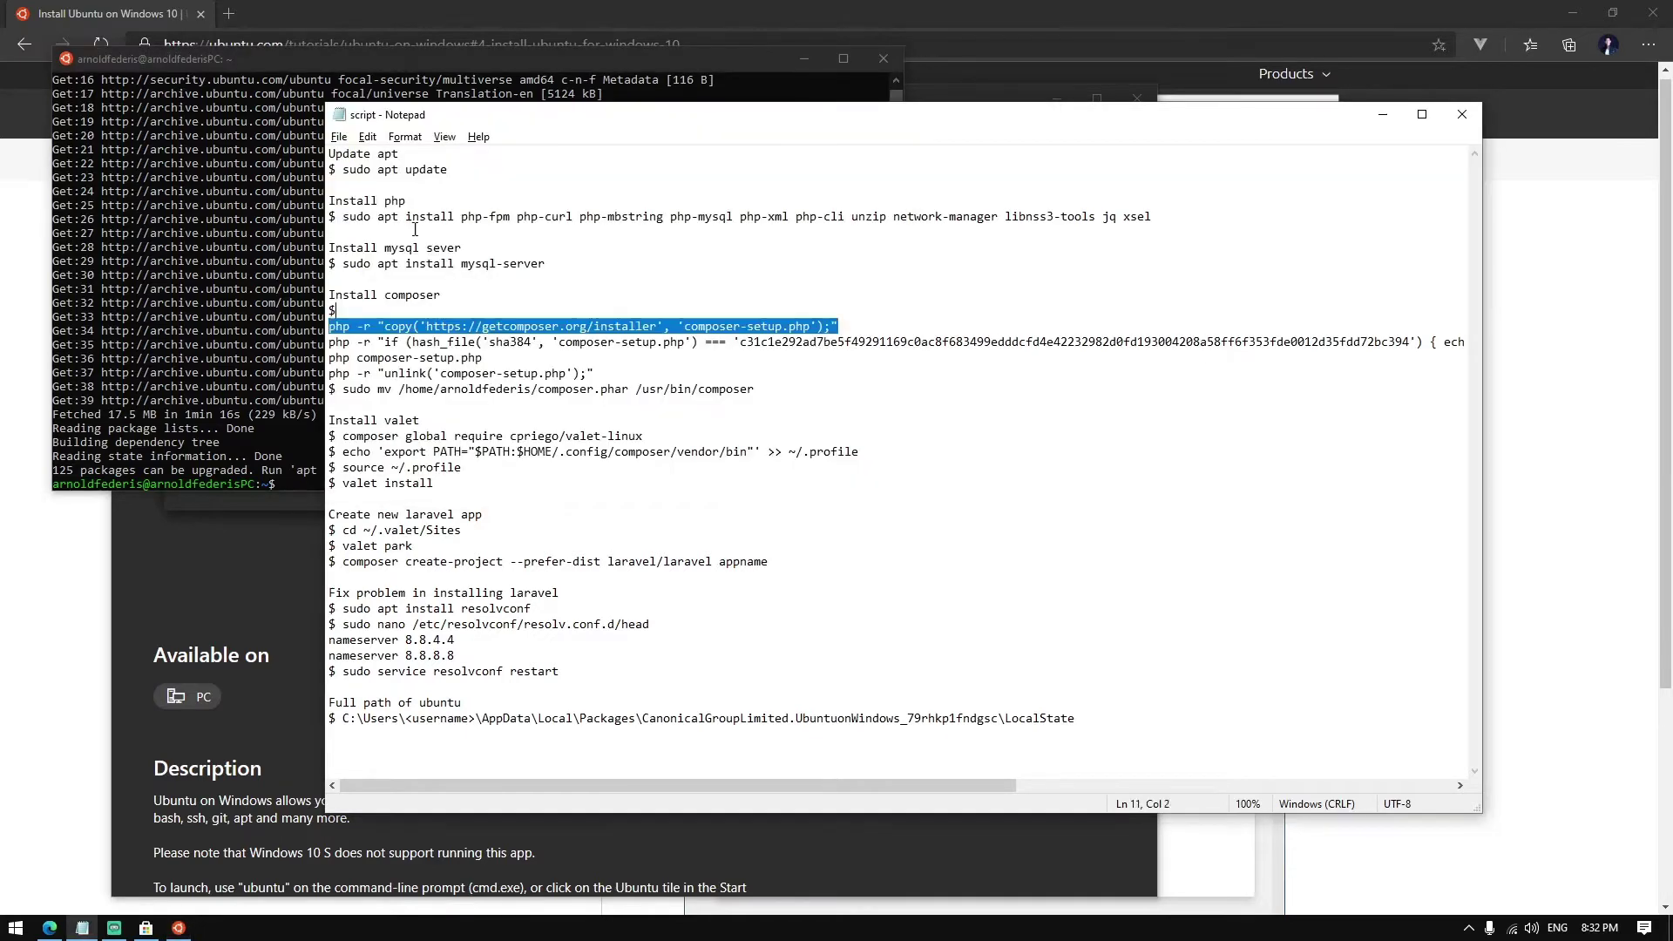
{"action": "left_click_drag", "start_coordinate": [344, 216], "coordinate": [1192, 212]}
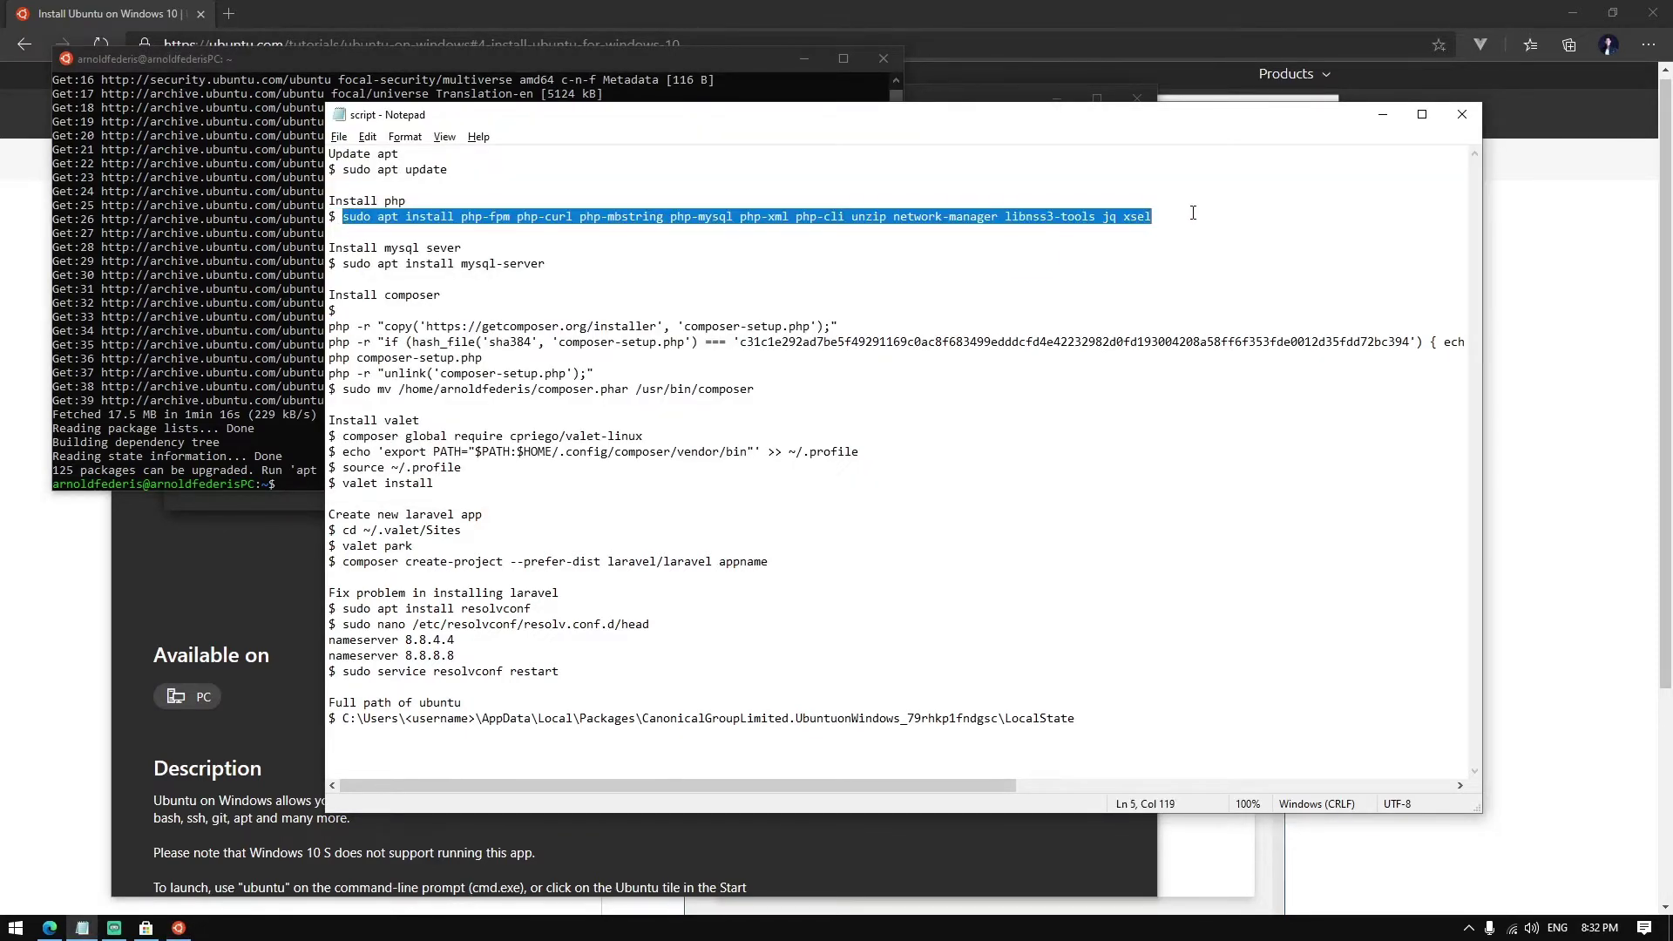
{"action": "key", "text": "ctrl+c"}
{"action": "left_click", "coordinate": [211, 373]}
{"action": "right_click", "coordinate": [211, 373]}
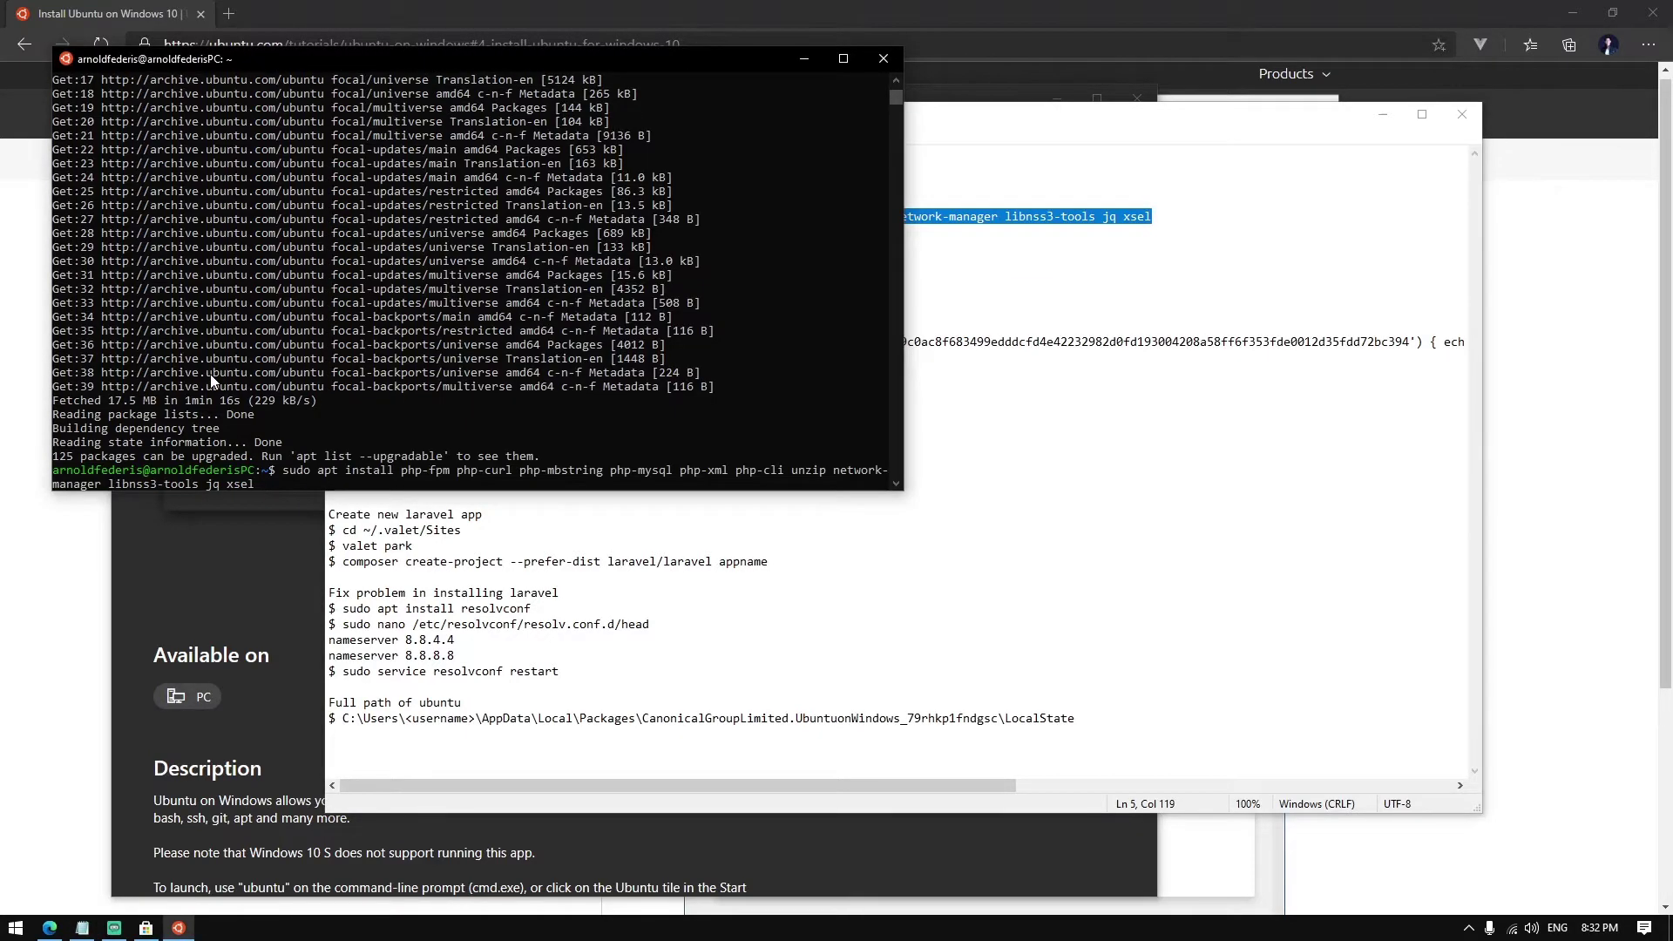
{"action": "key", "text": "Return"}
{"action": "type", "text": "y"}
{"action": "key", "text": "Return"}
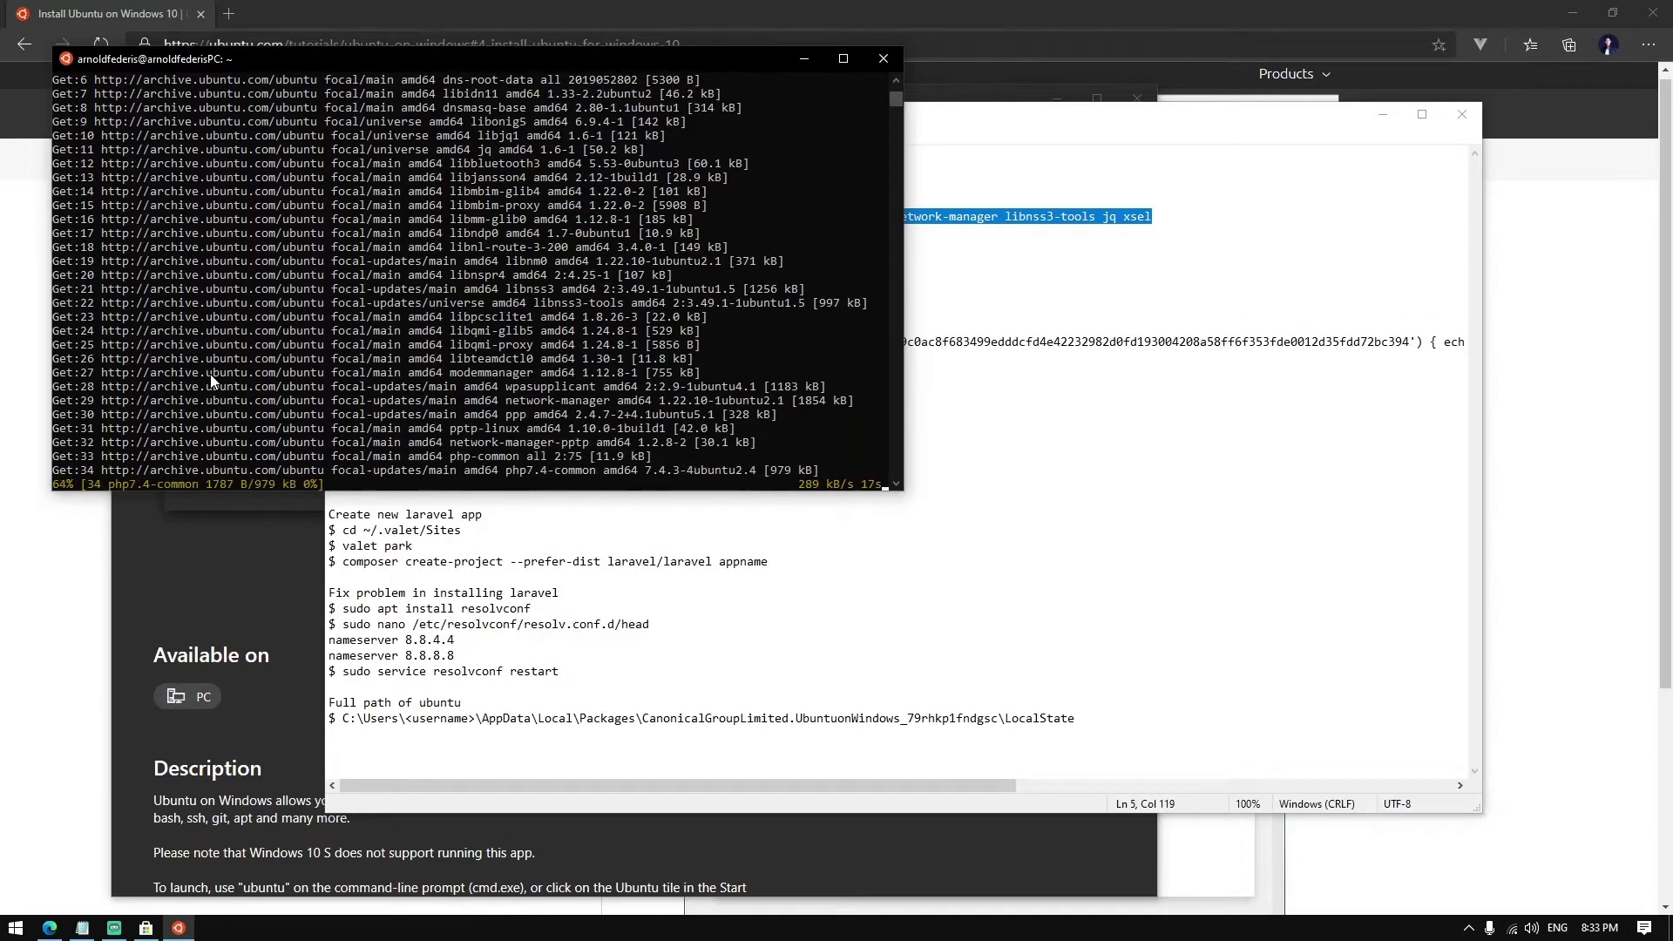
Run 'sudo apt install mysql-server' copied from the notes and confirm the install.
{"action": "left_click", "coordinate": [785, 641]}
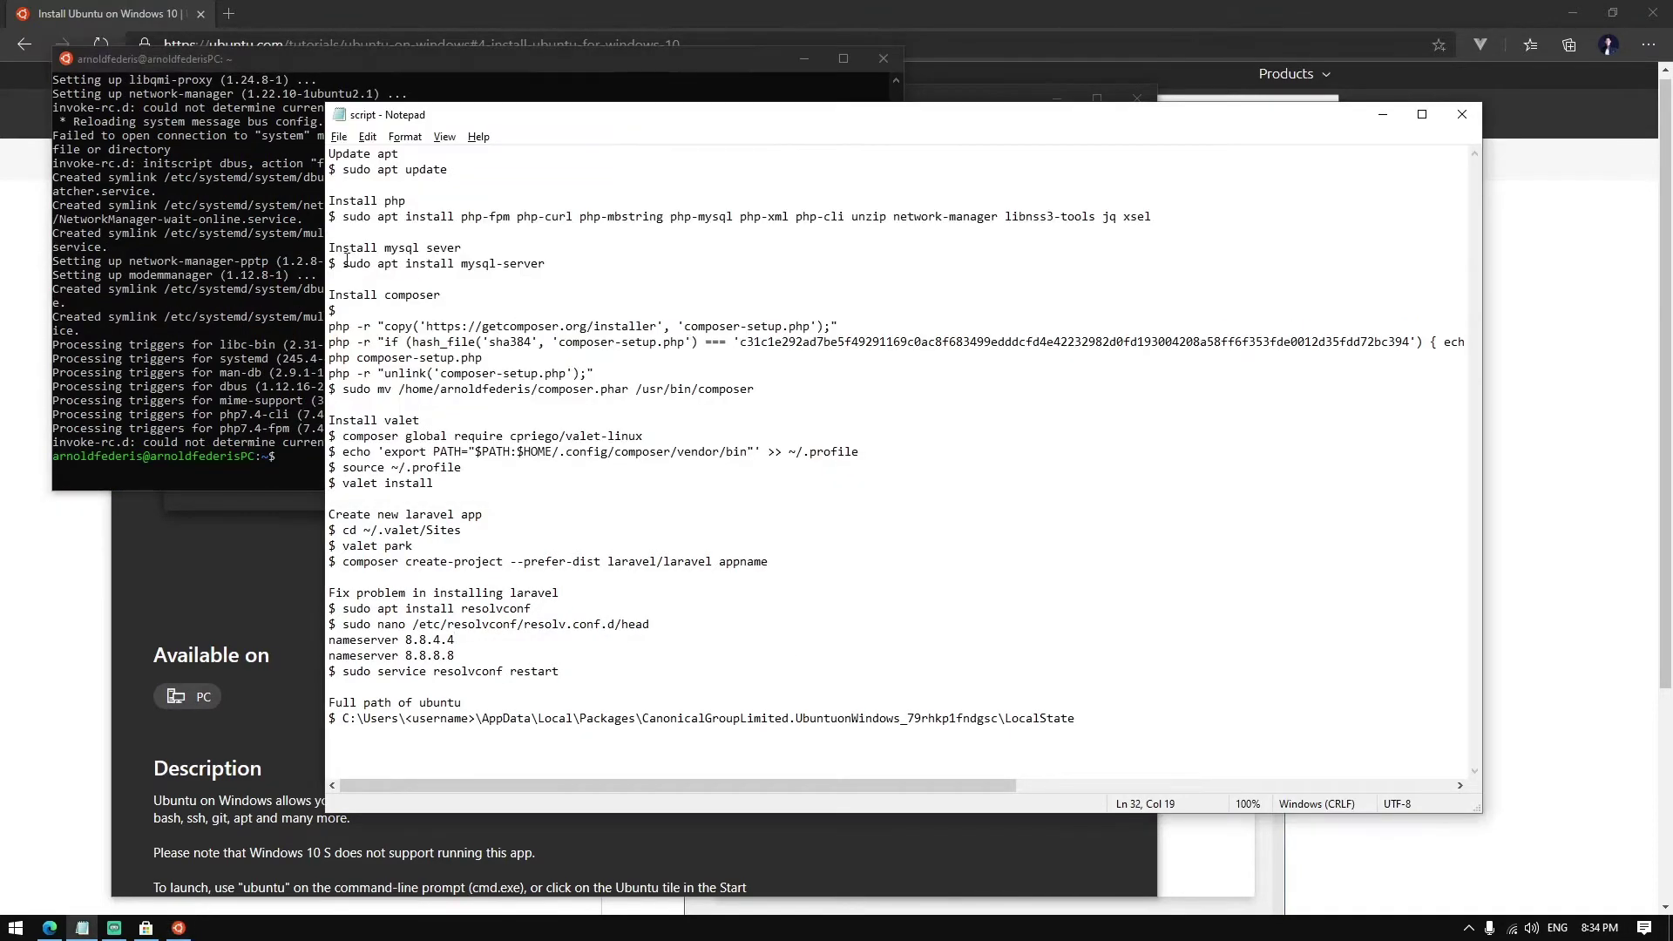
{"action": "left_click_drag", "start_coordinate": [342, 263], "coordinate": [547, 266]}
{"action": "key", "text": "ctrl+c"}
{"action": "left_click", "coordinate": [241, 443]}
{"action": "right_click", "coordinate": [289, 414]}
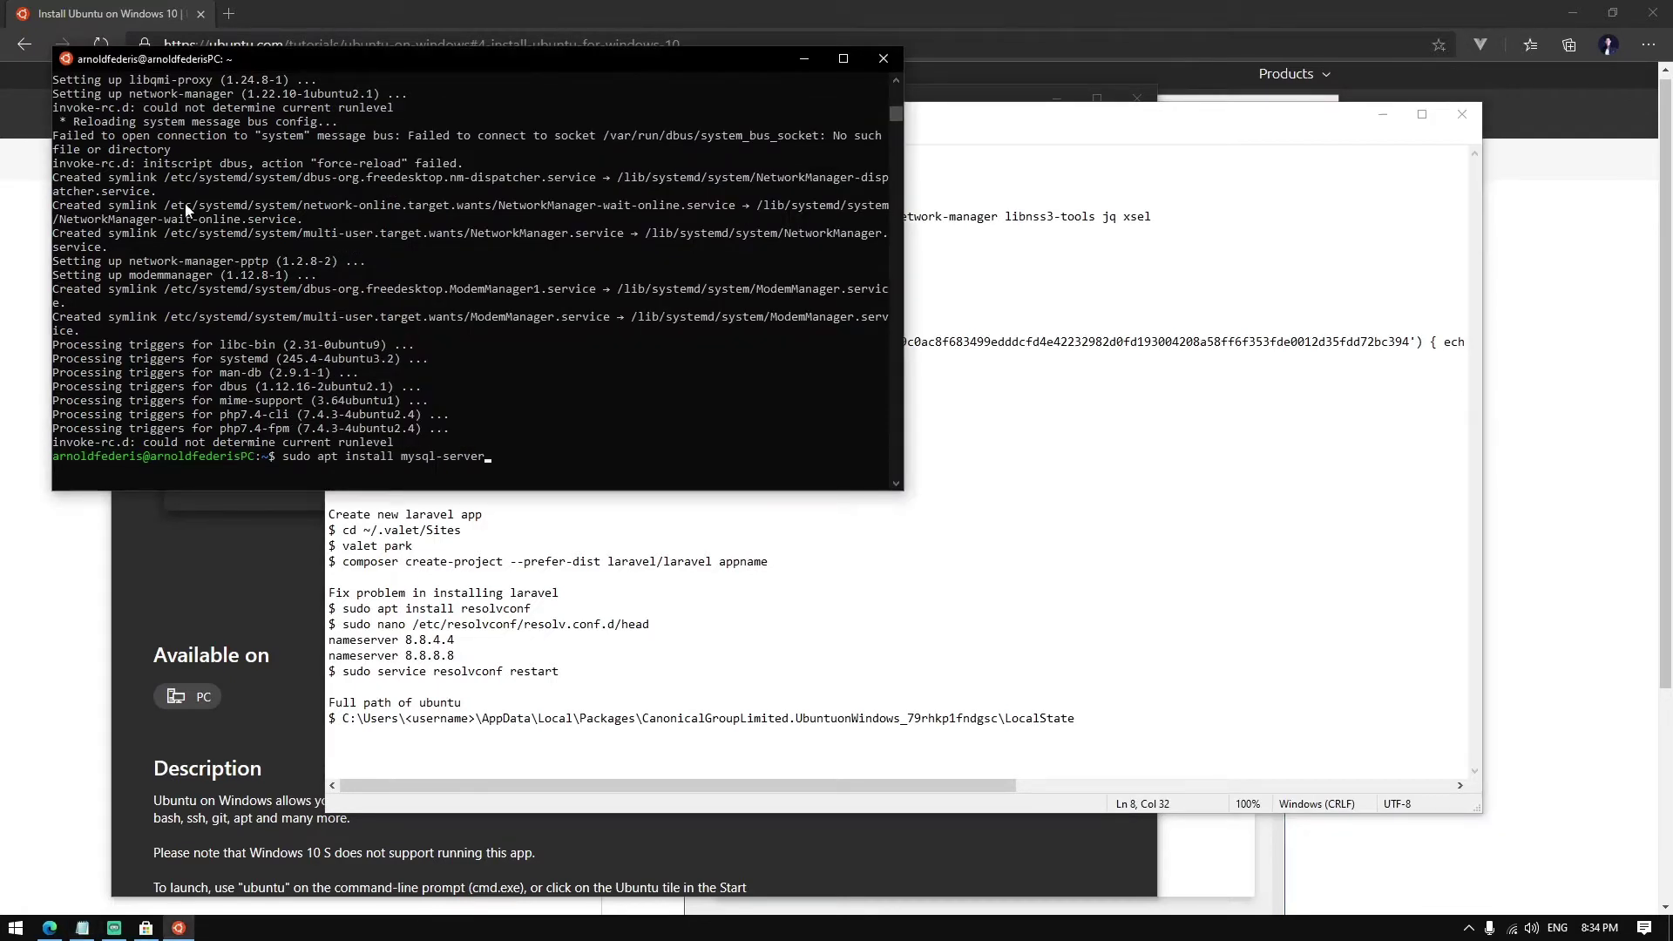
{"action": "key", "text": "Return"}
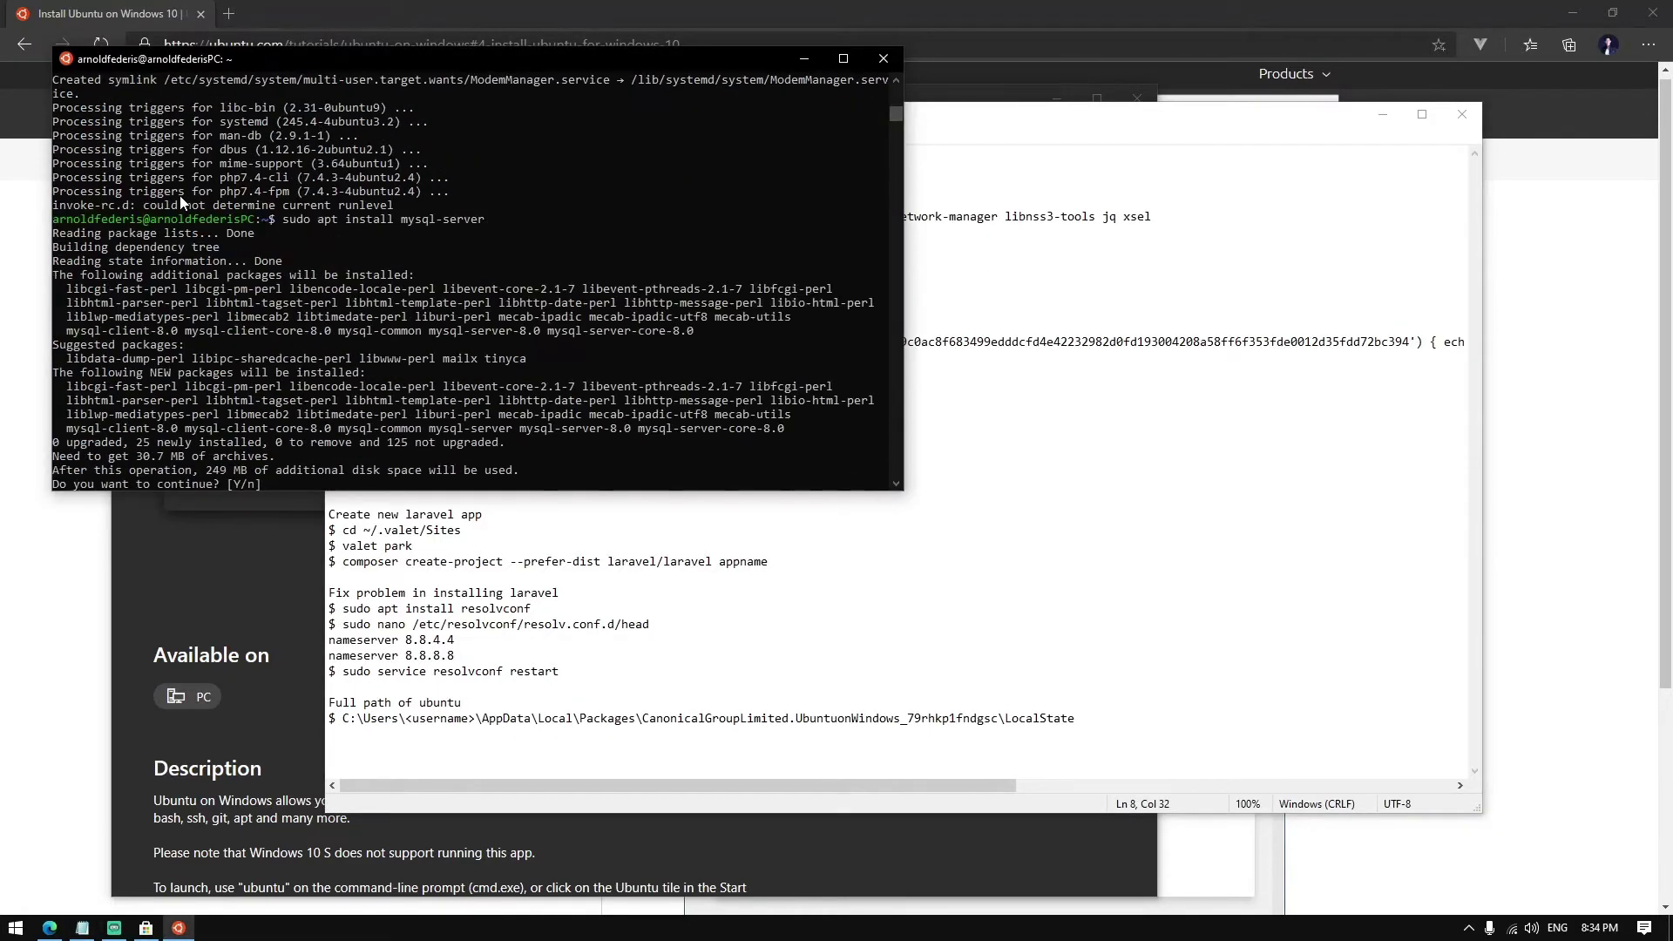
{"action": "type", "text": "y"}
{"action": "key", "text": "Return"}
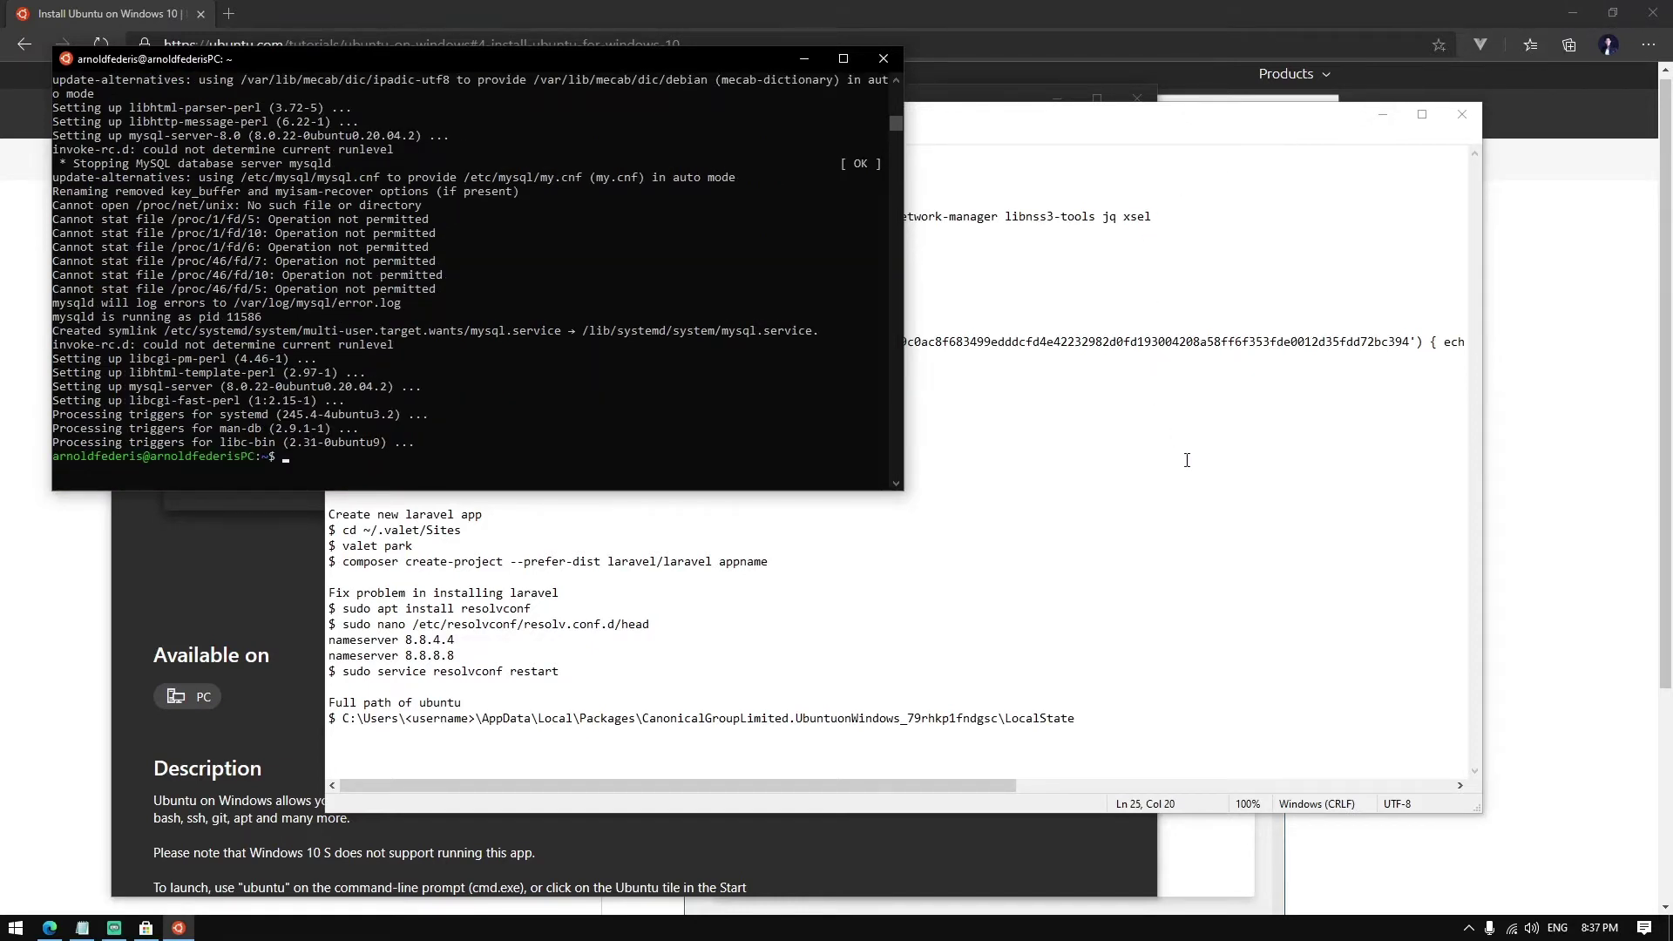
Paste the Composer installer commands from the notes to download Composer.
{"action": "left_click", "coordinate": [460, 466]}
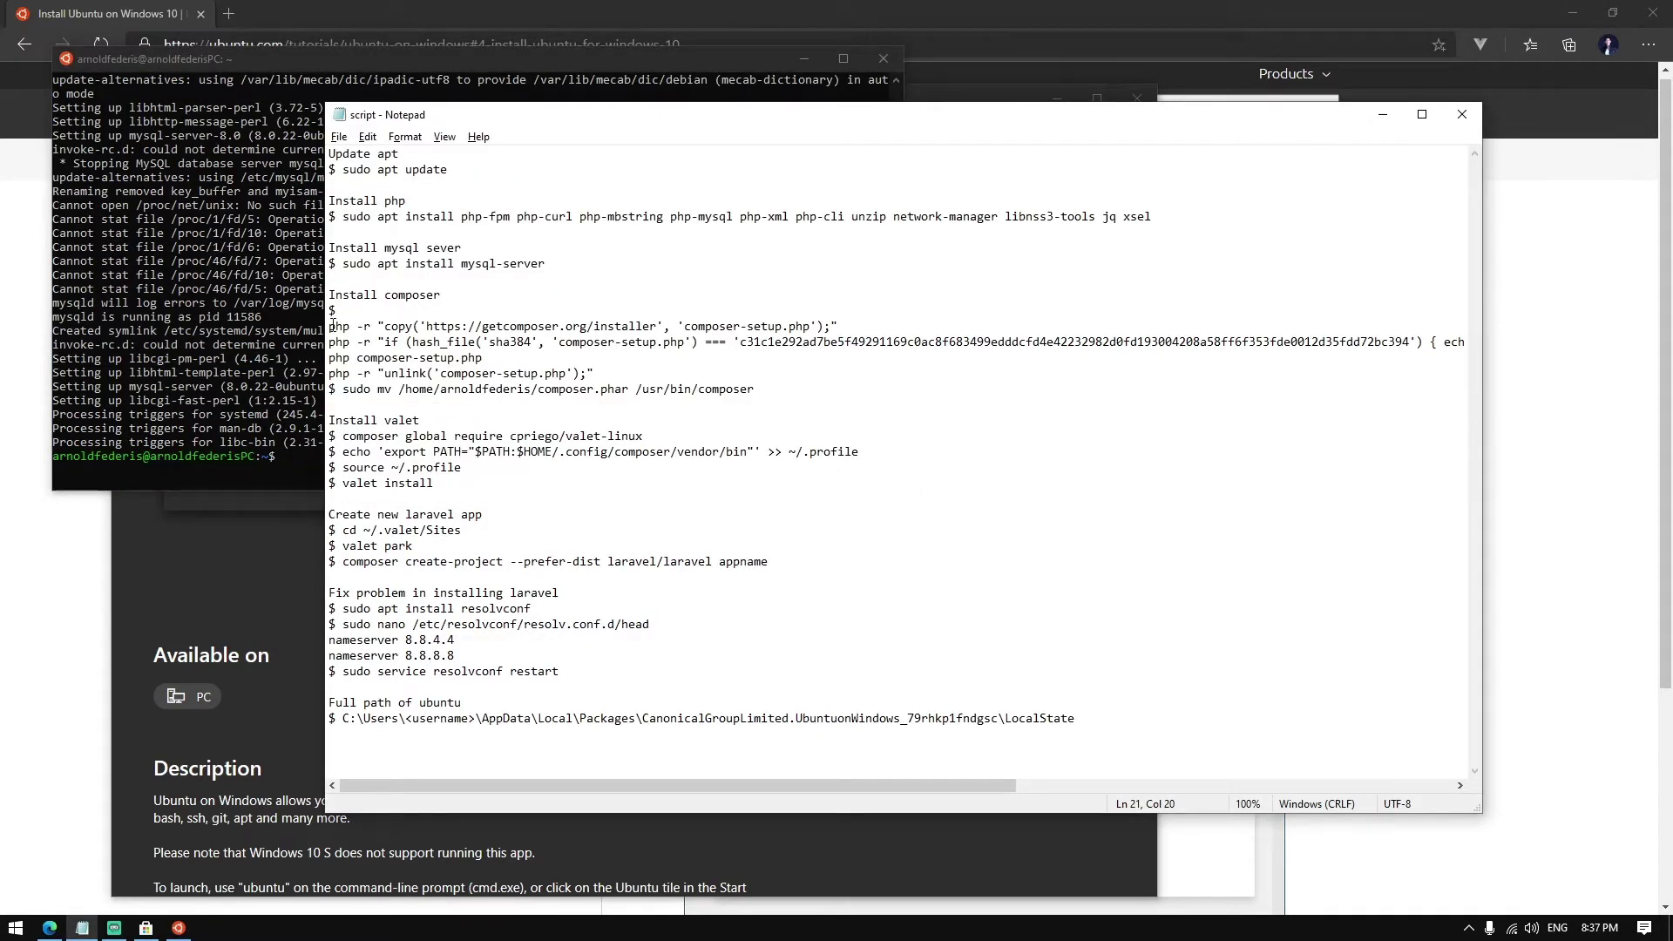
{"action": "left_click_drag", "start_coordinate": [330, 326], "coordinate": [596, 373]}
{"action": "key", "text": "ctrl+c"}
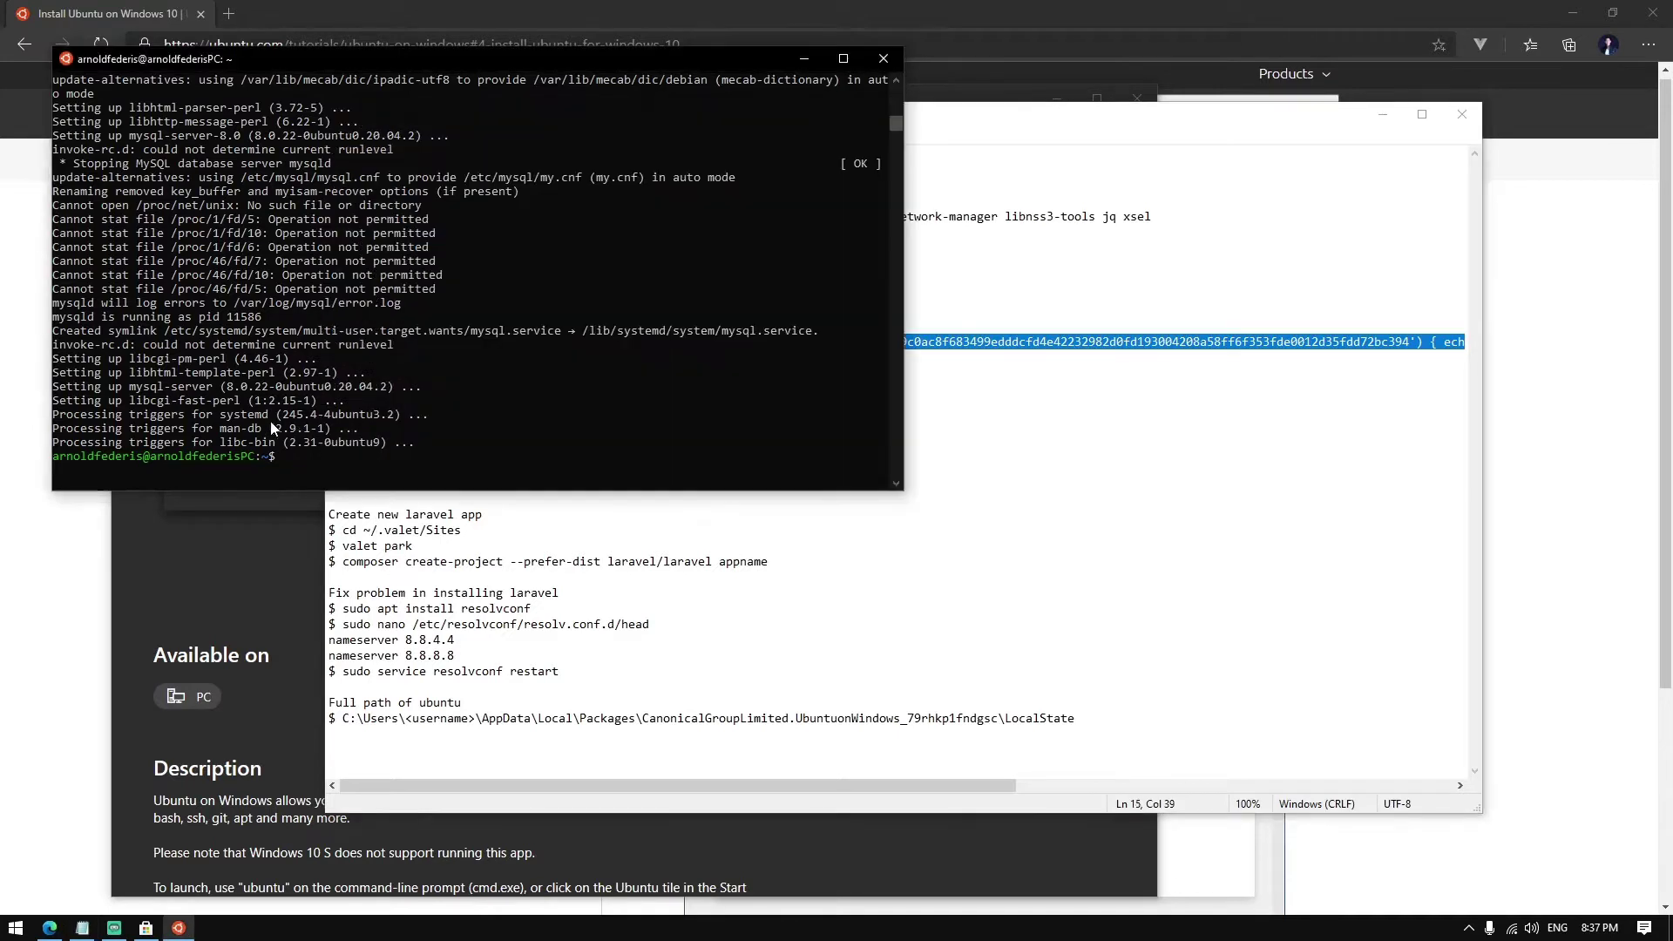
{"action": "right_click", "coordinate": [275, 427]}
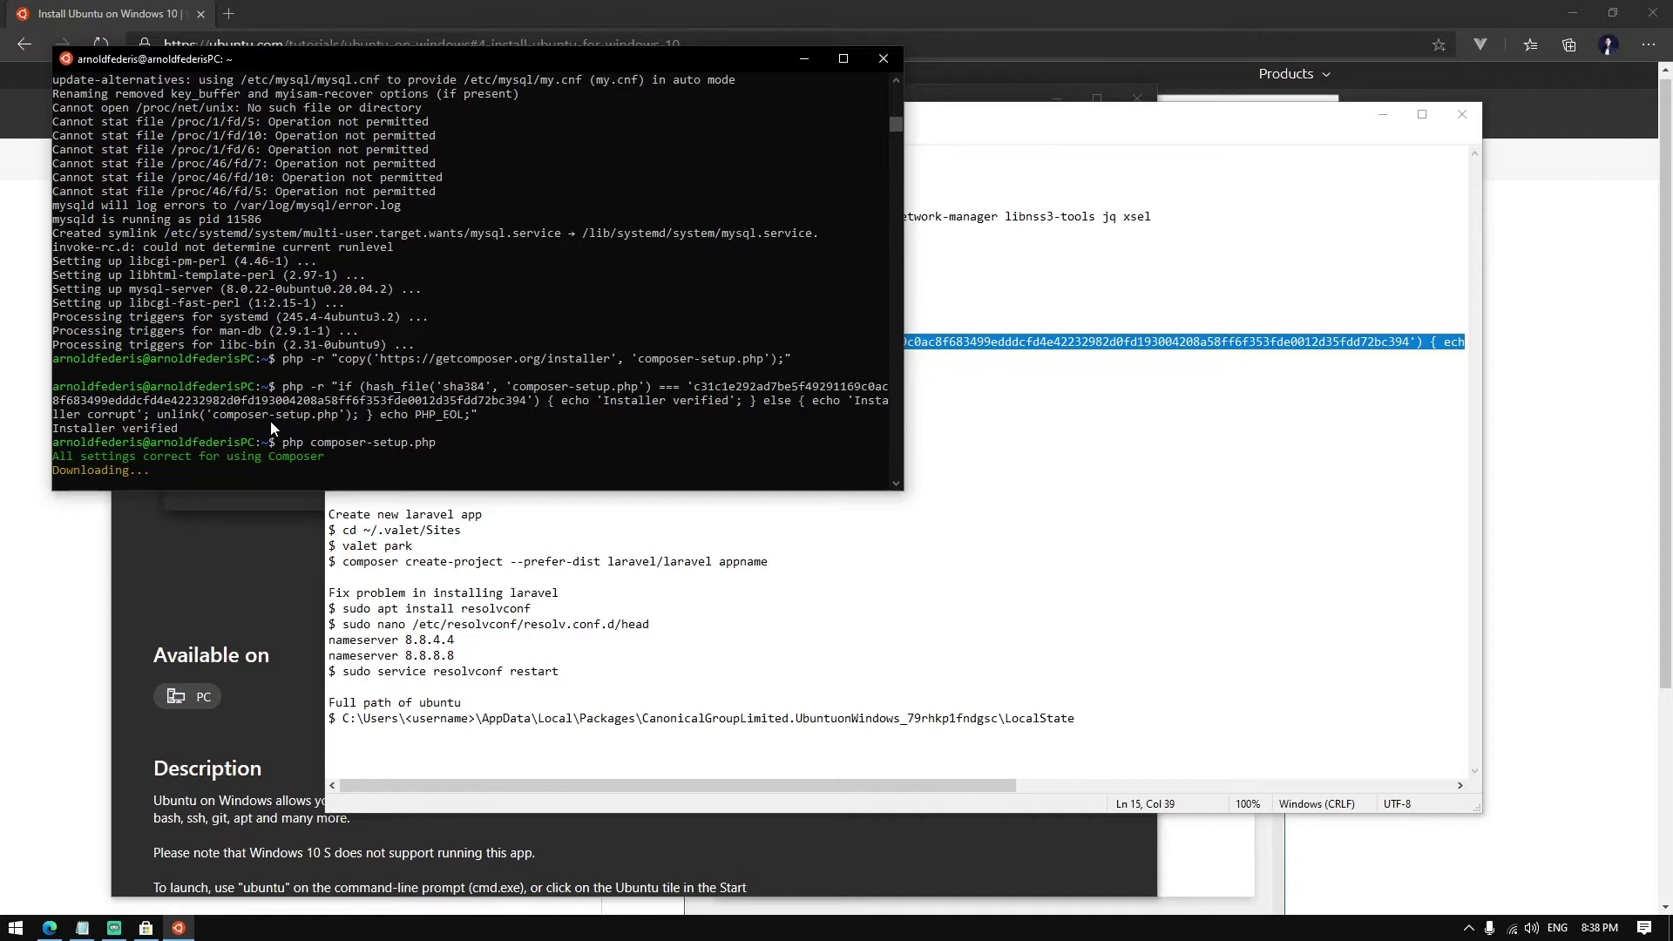
Move composer.phar to /usr/bin/composer and run composer to verify it.
{"action": "left_click", "coordinate": [445, 559]}
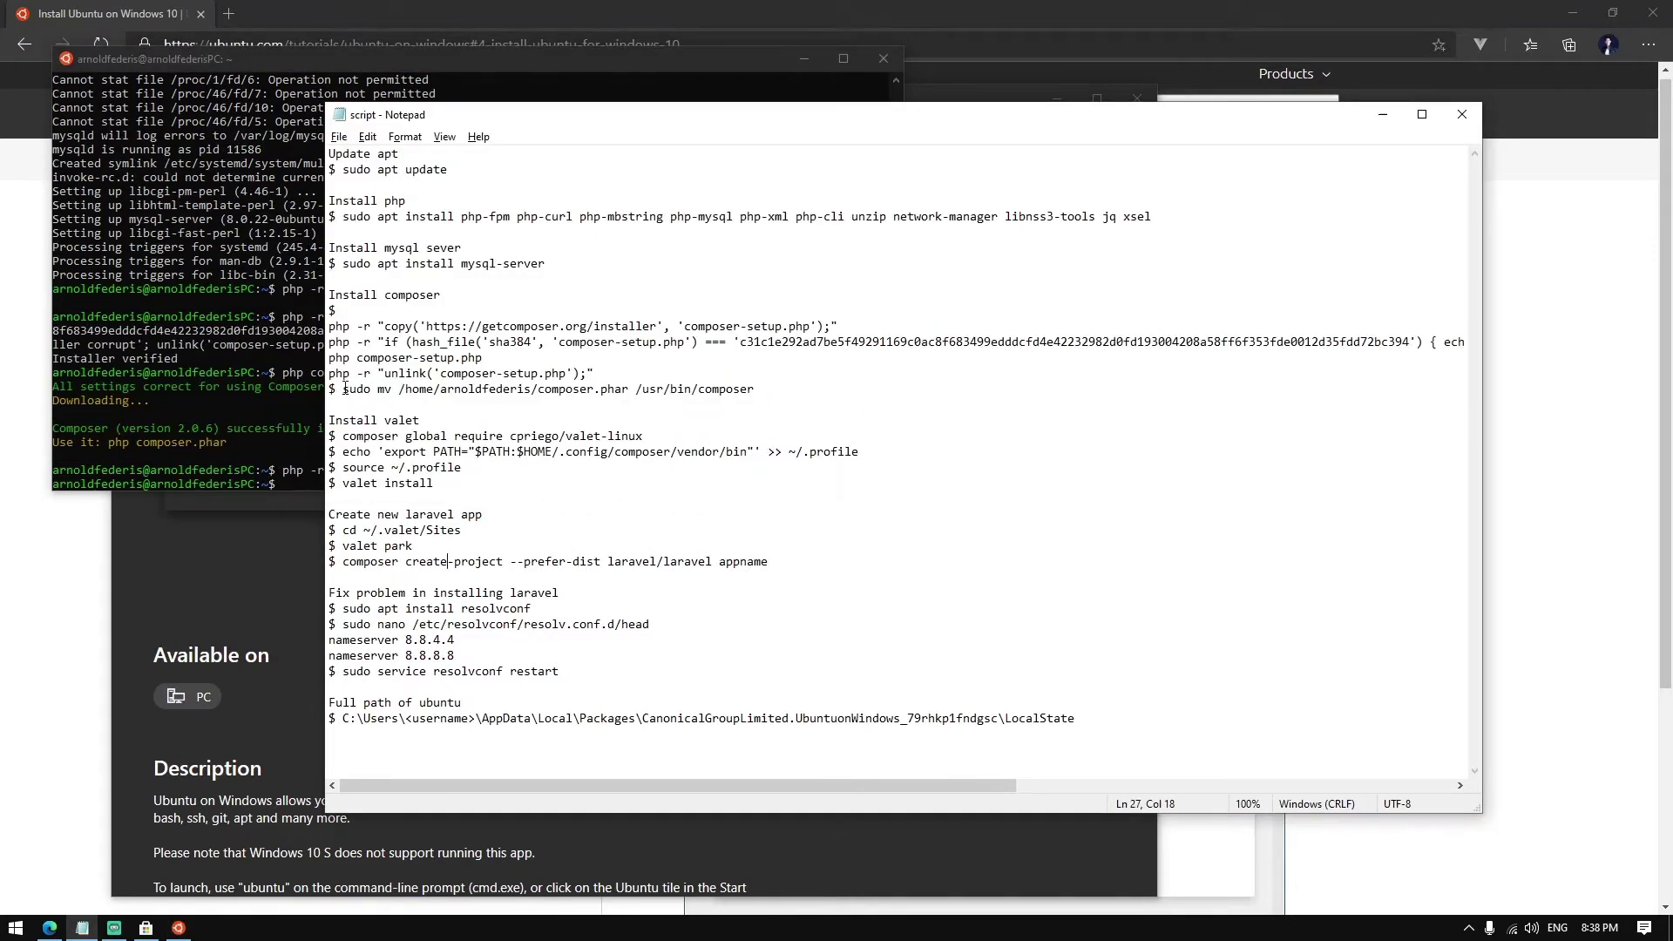
{"action": "left_click_drag", "start_coordinate": [343, 388], "coordinate": [755, 389]}
{"action": "key", "text": "ctrl+c"}
{"action": "left_click", "coordinate": [260, 446]}
{"action": "right_click", "coordinate": [266, 453]}
{"action": "key", "text": "Return"}
{"action": "type", "text": "co"}
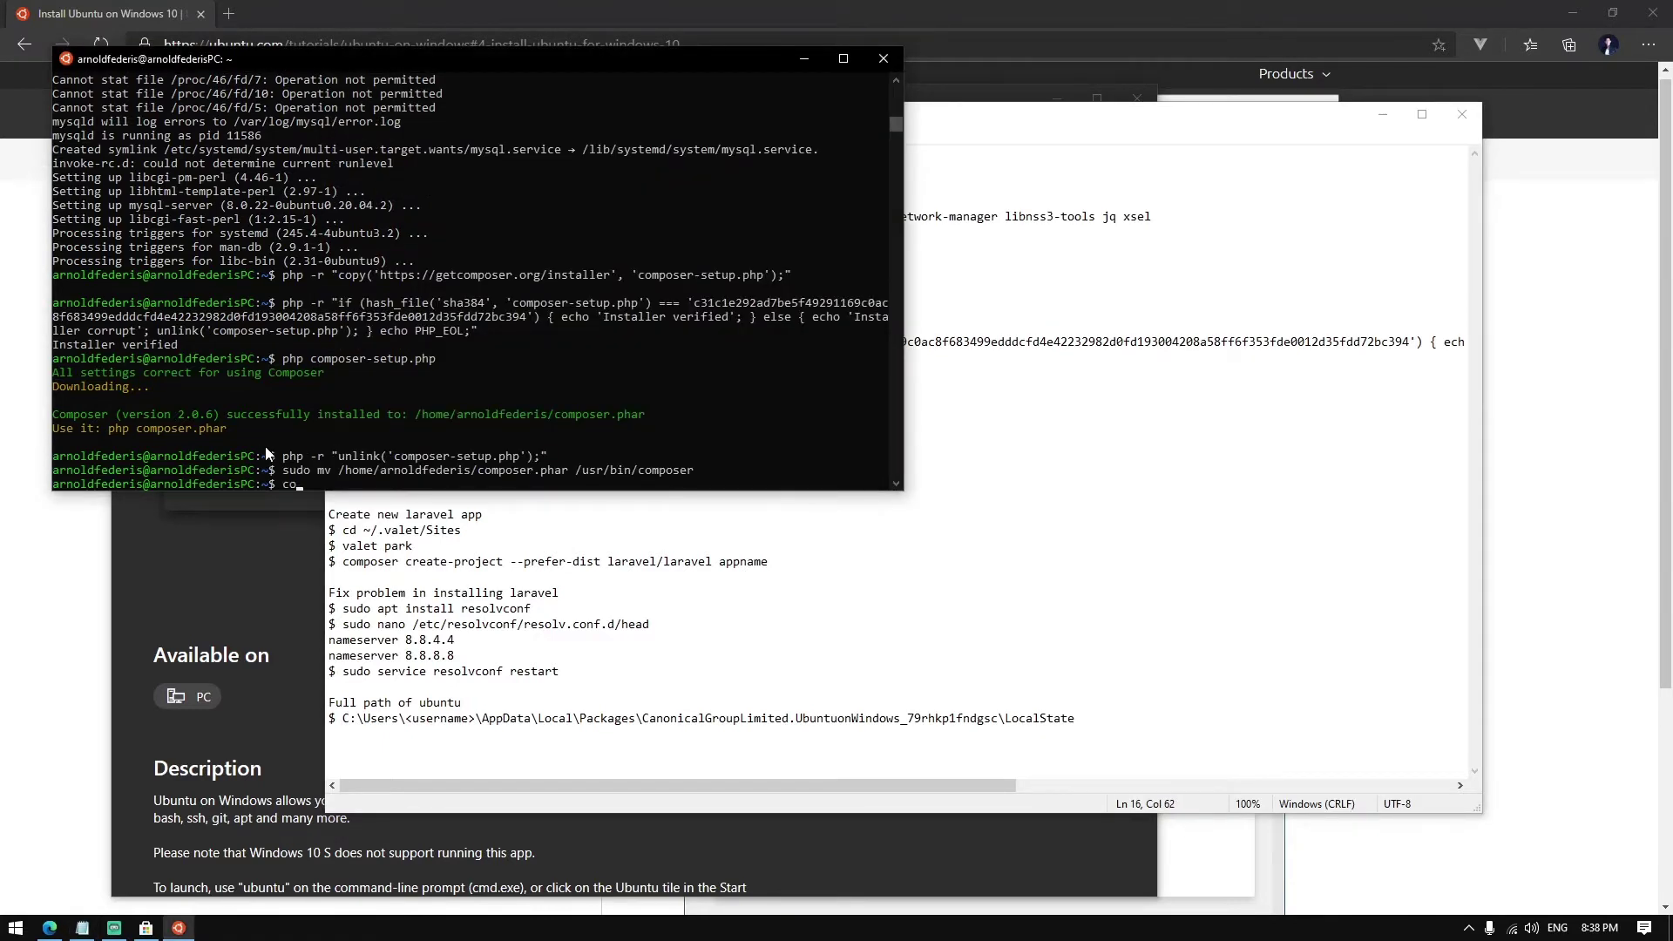
{"action": "type", "text": "mposer"}
{"action": "key", "text": "Return"}
Run 'composer global require cpriego/valet-linux' copied from the notes.
{"action": "left_click", "coordinate": [431, 532]}
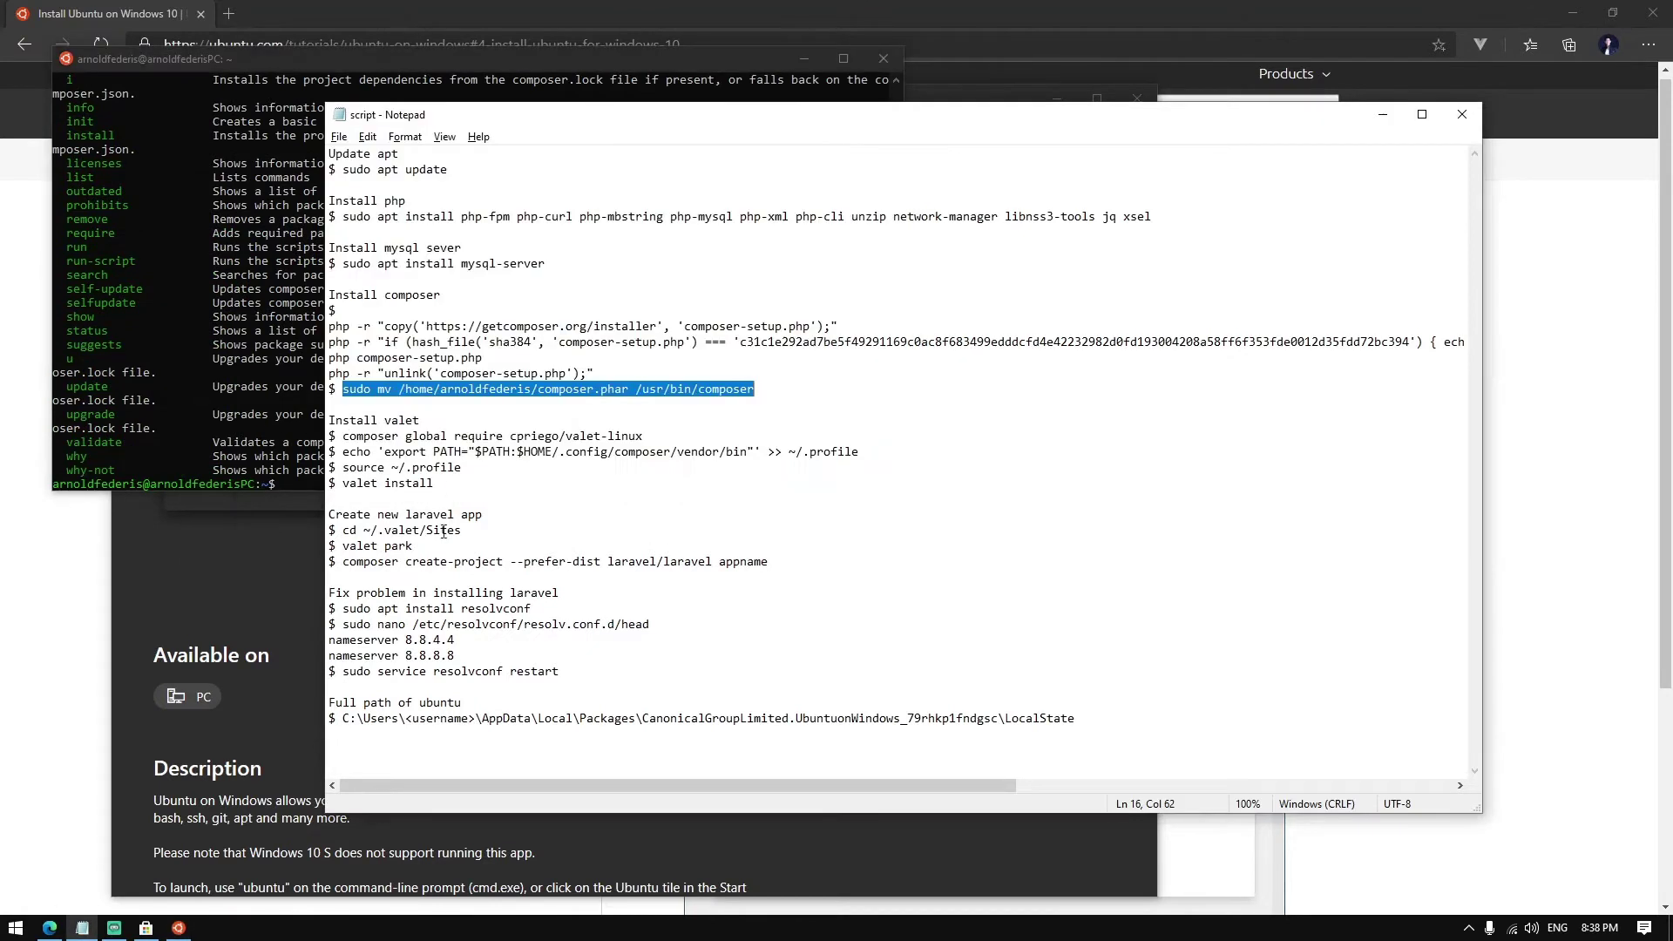
{"action": "left_click_drag", "start_coordinate": [344, 436], "coordinate": [669, 433]}
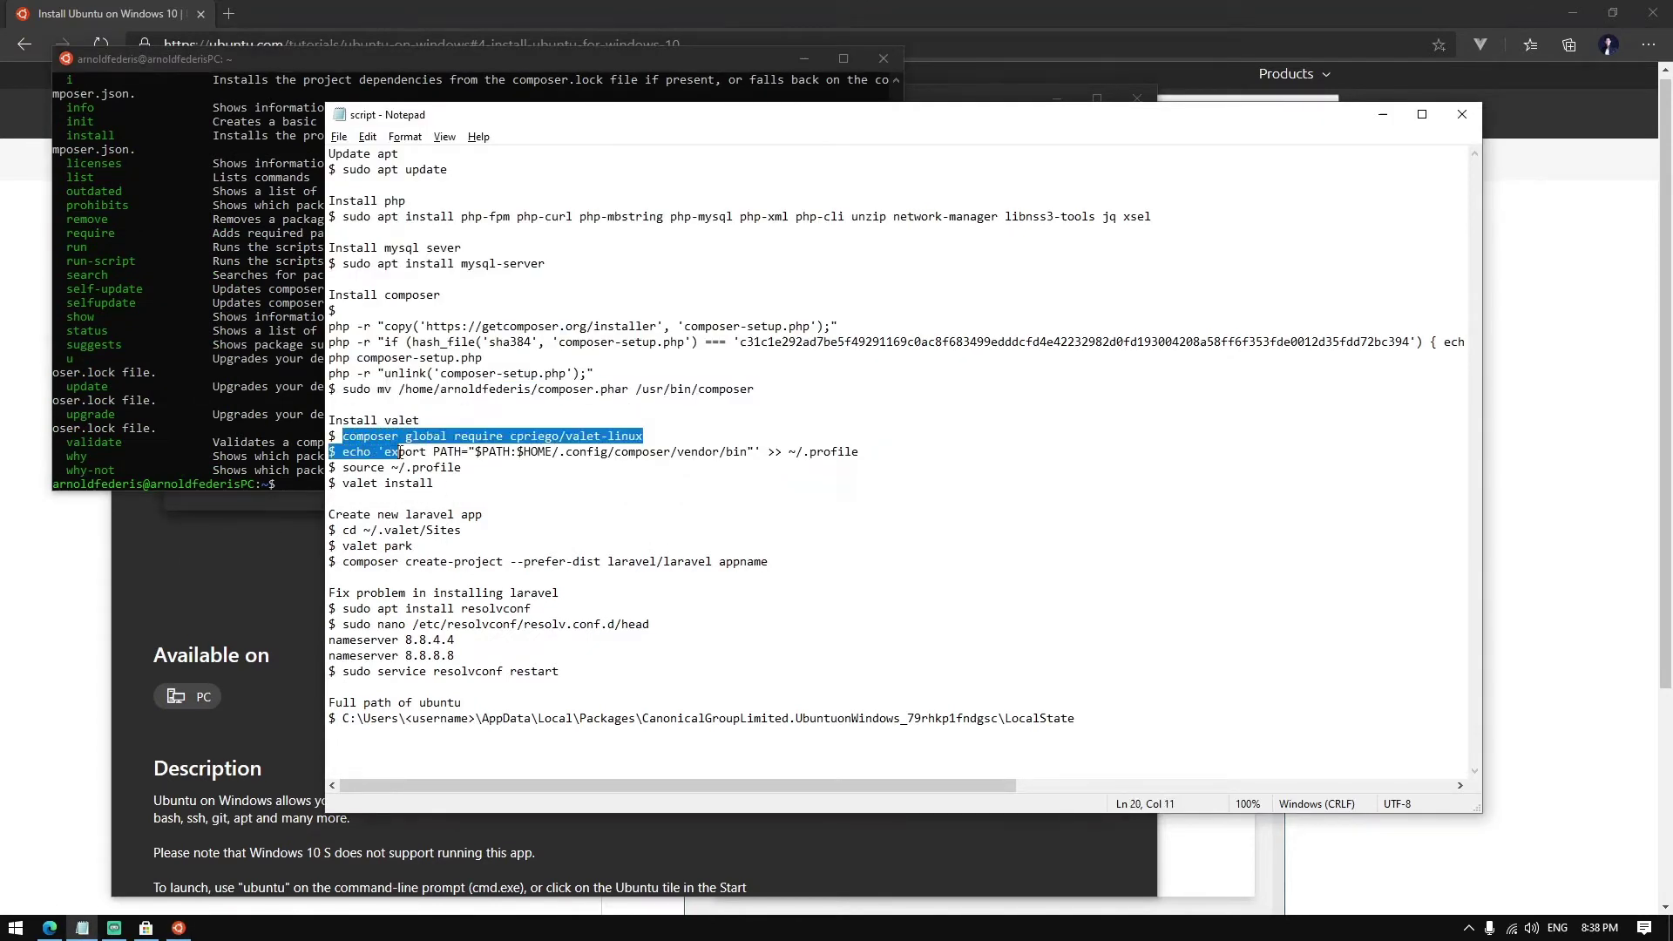
{"action": "right_click", "coordinate": [250, 447]}
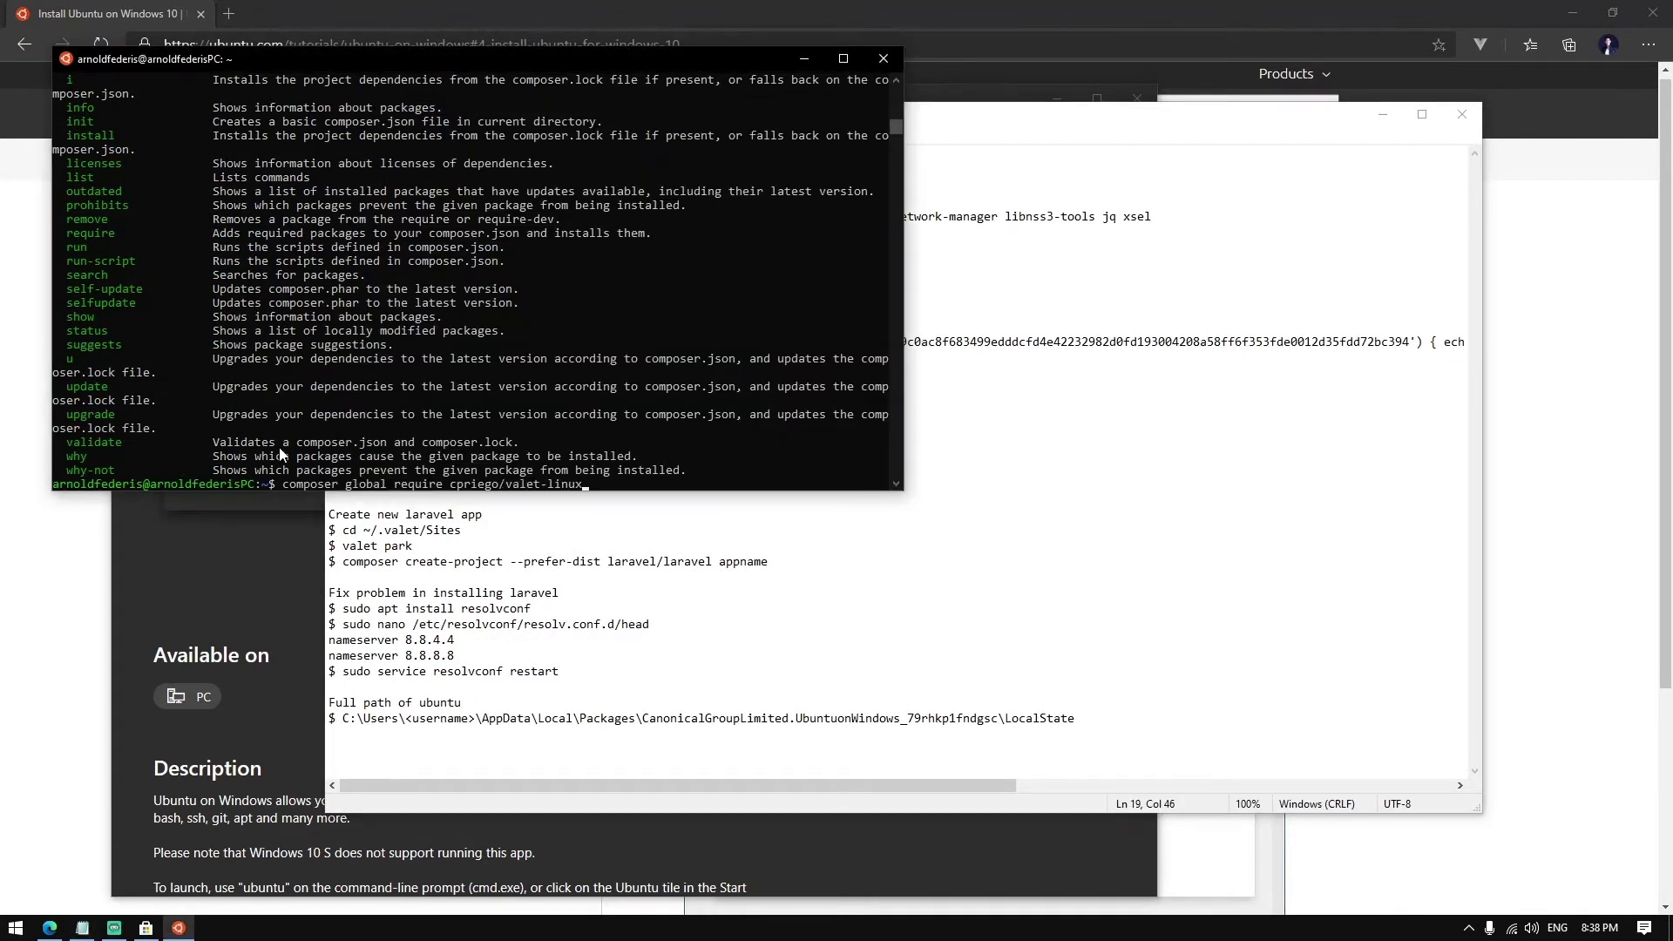
{"action": "key", "text": "Return"}
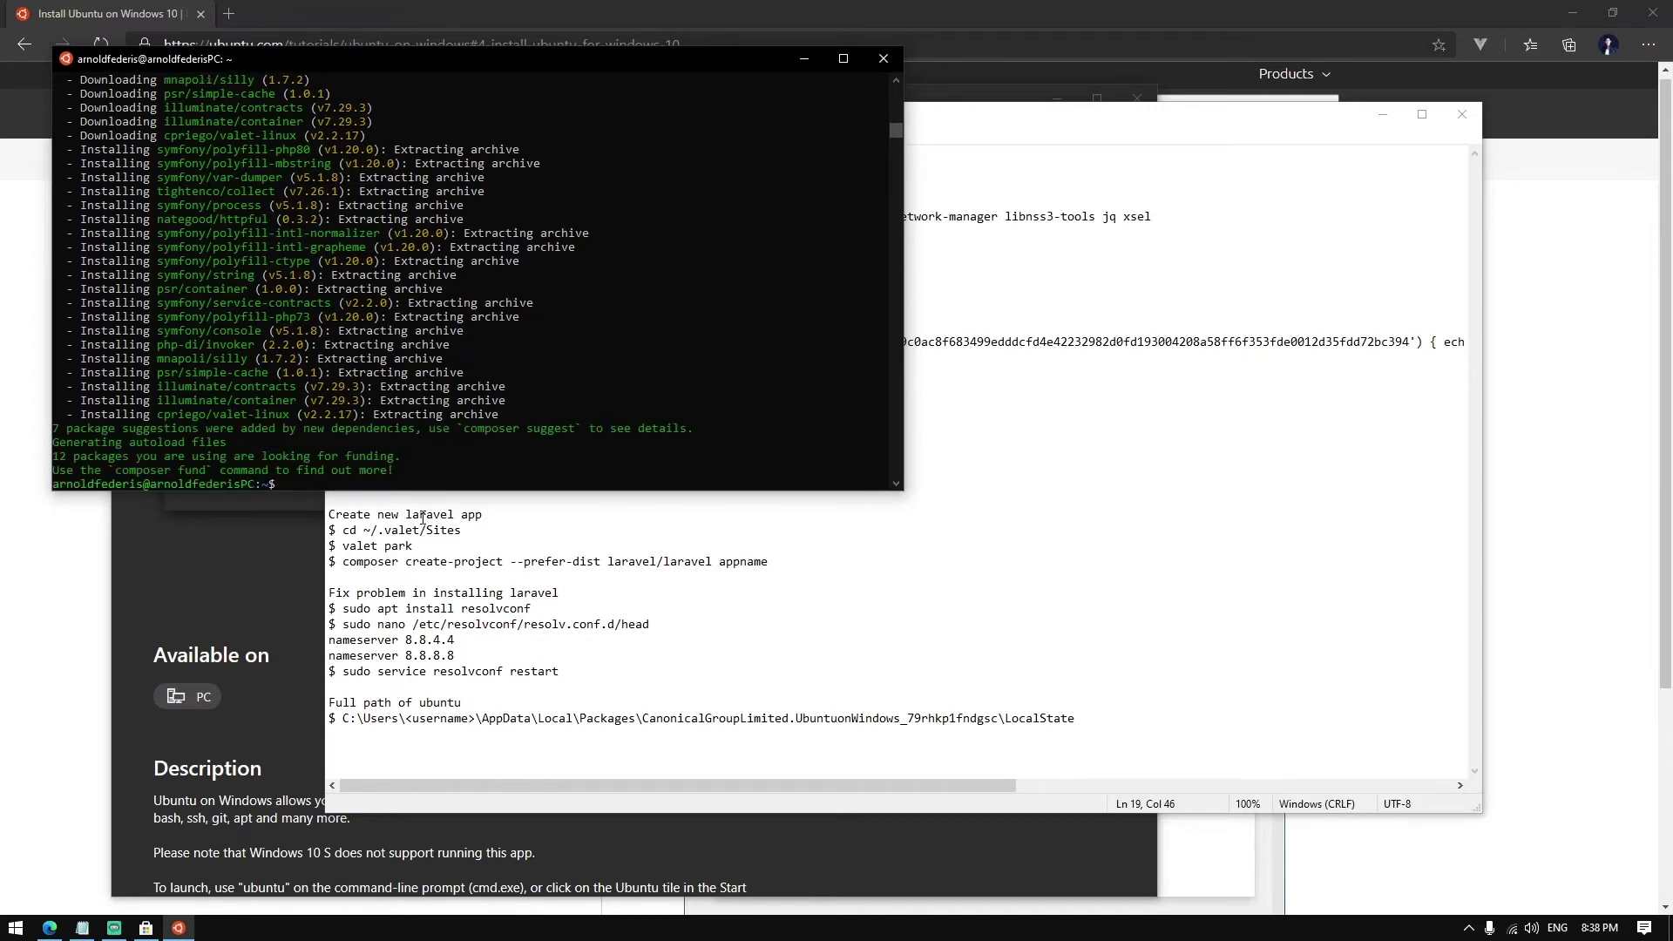
{"action": "left_click", "coordinate": [439, 480]}
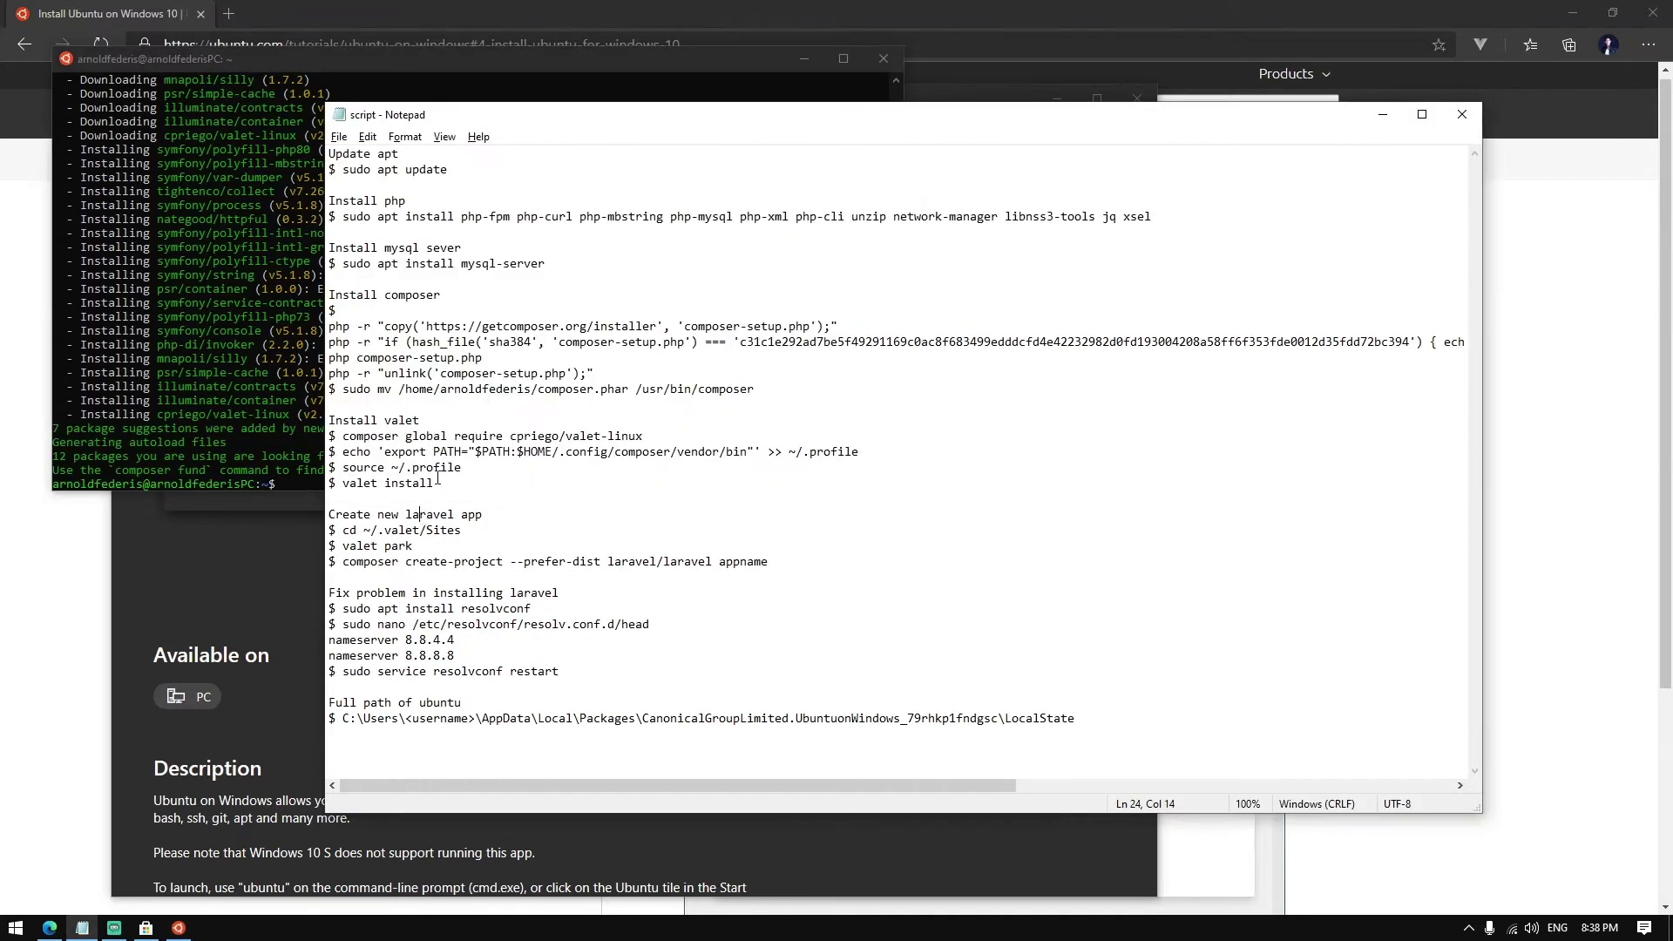
Add Composer's global vendor bin to PATH with the copied echo export line.
{"action": "left_click_drag", "start_coordinate": [340, 451], "coordinate": [859, 451]}
{"action": "key", "text": "ctrl+c"}
{"action": "left_click", "coordinate": [272, 449]}
{"action": "right_click", "coordinate": [272, 449]}
{"action": "key", "text": "Return"}
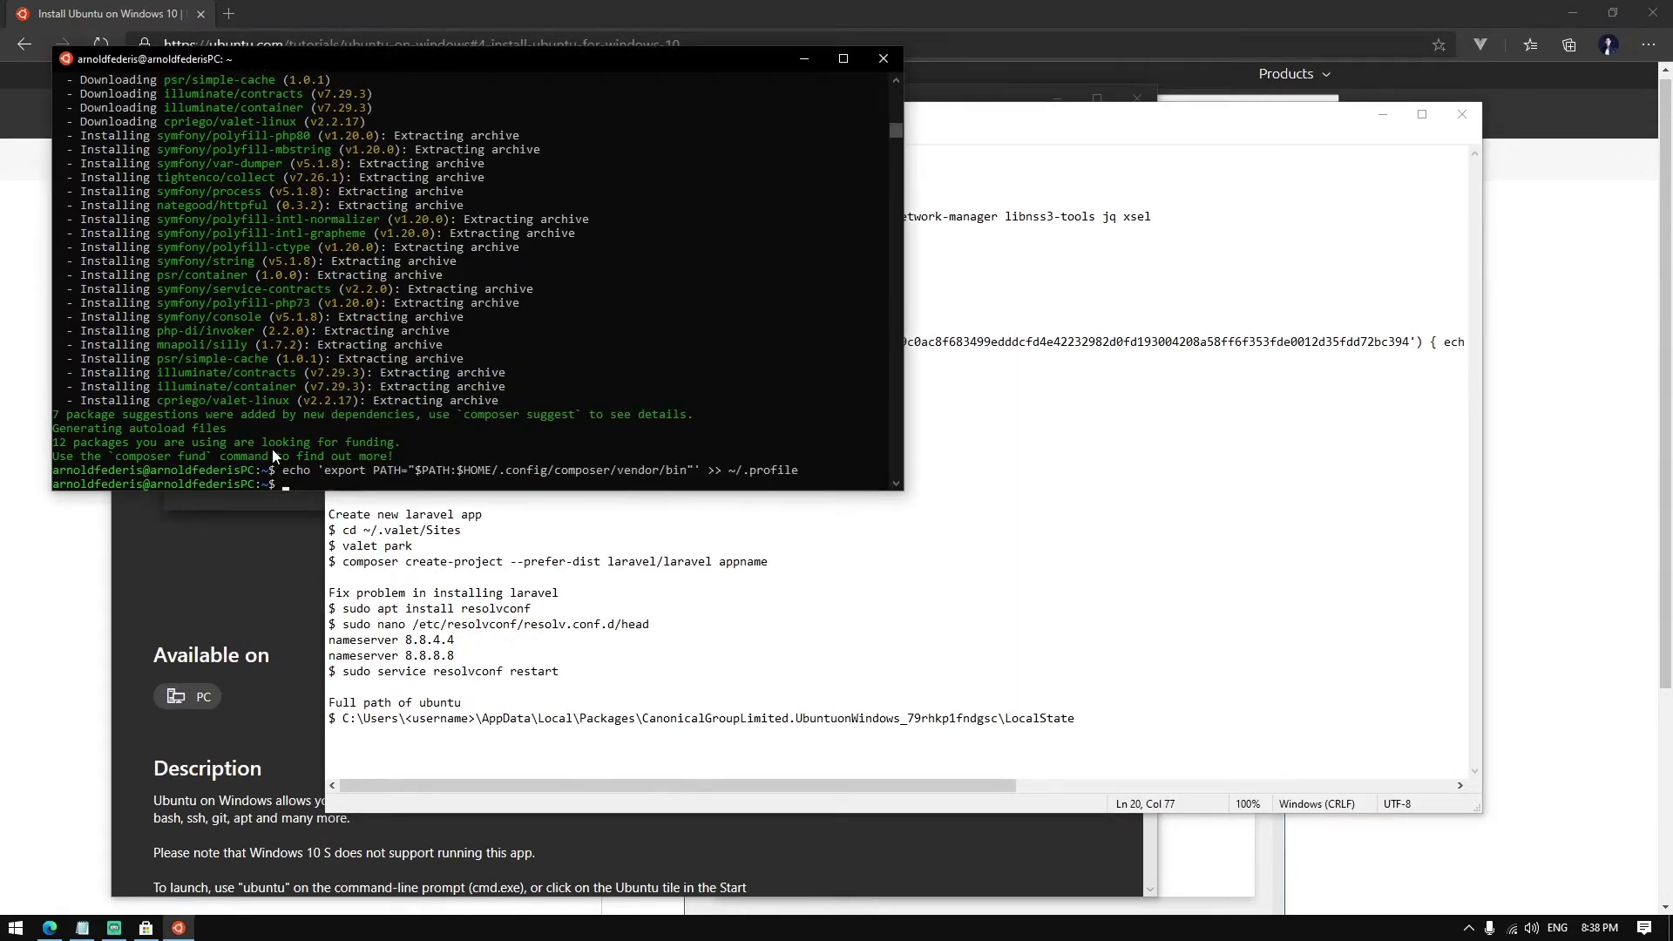
{"action": "type", "text": "source ~/.profile"}
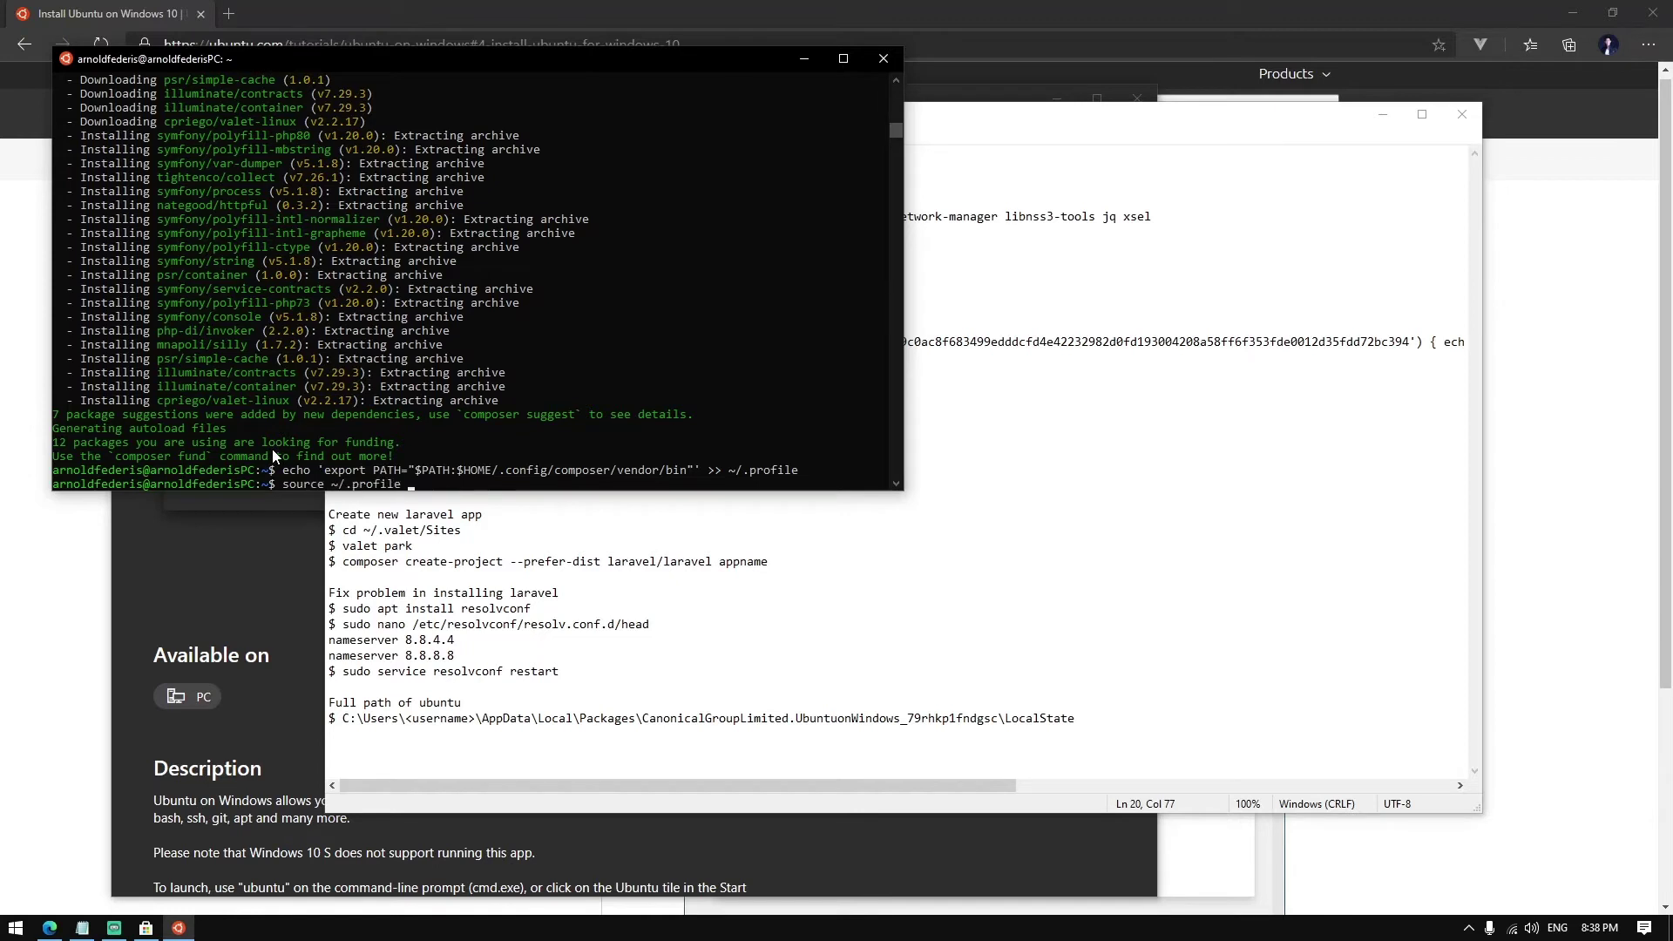
Reload ~/.profile and run valet install with the sudo password.
{"action": "key", "text": "Return"}
{"action": "type", "text": "valet install"}
{"action": "key", "text": "Return"}
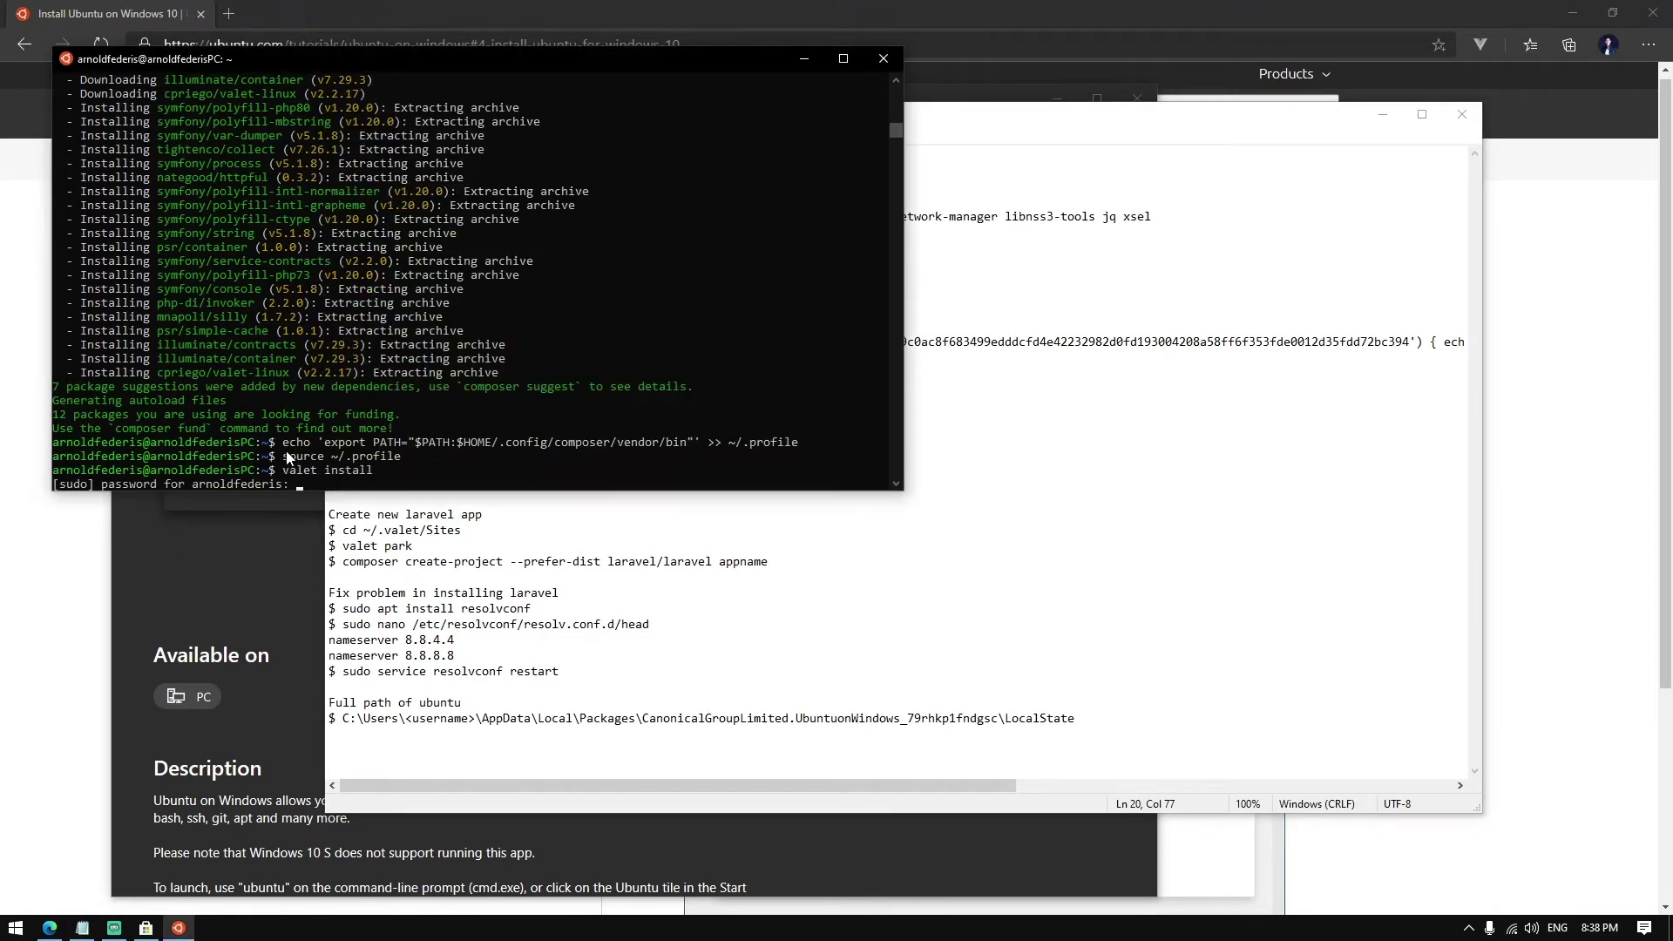
{"action": "key", "text": "Return"}
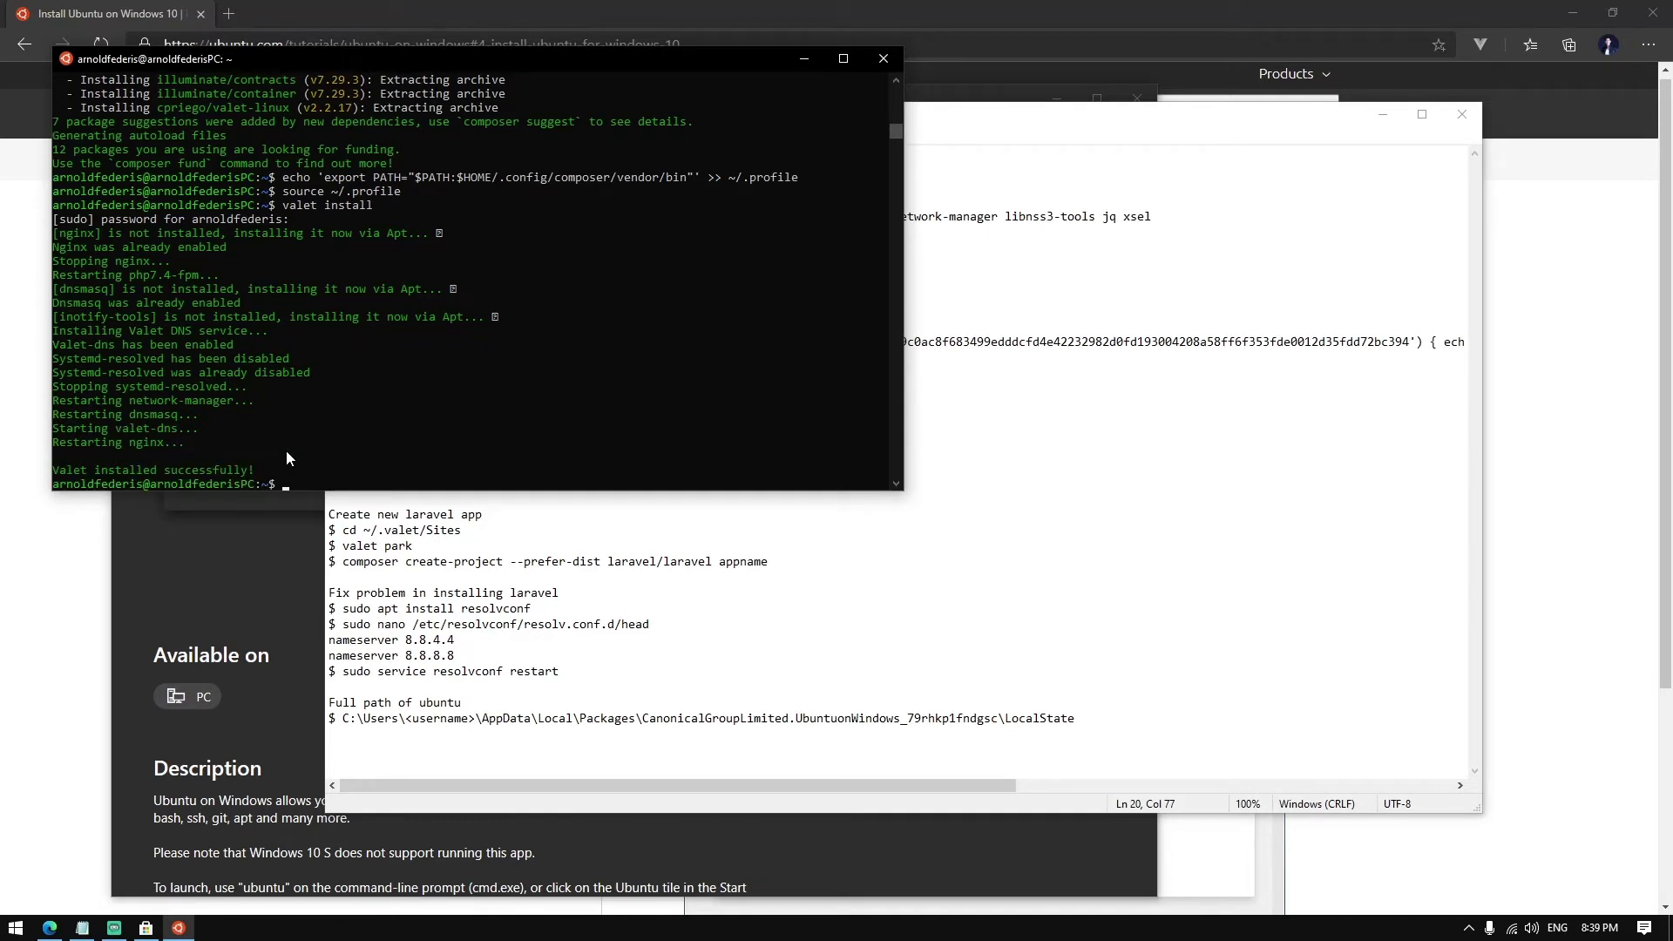
{"action": "left_click", "coordinate": [383, 454]}
{"action": "type", "text": "cd ~/.valet/S"}
Change into ~/.valet/Sites and run valet park there.
{"action": "key", "text": "Tab"}
{"action": "key", "text": "Return"}
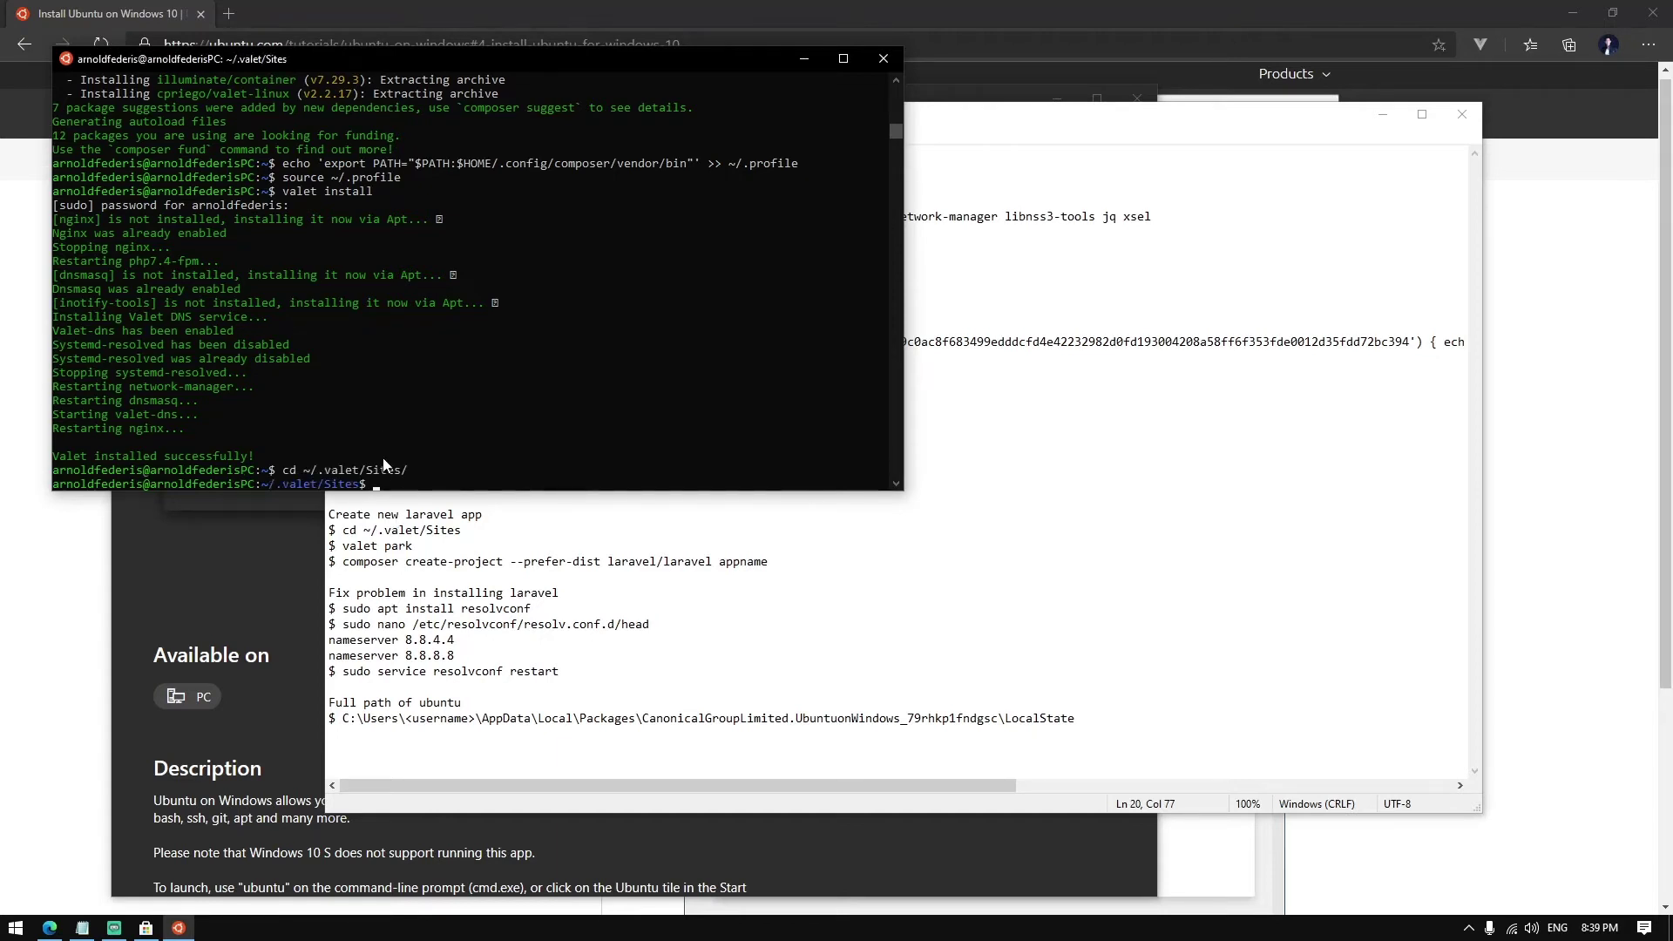
{"action": "left_click", "coordinate": [442, 545]}
{"action": "left_click", "coordinate": [350, 528]}
{"action": "left_click", "coordinate": [523, 392]}
{"action": "type", "text": "valet par"}
{"action": "type", "text": "k"}
{"action": "key", "text": "Return"}
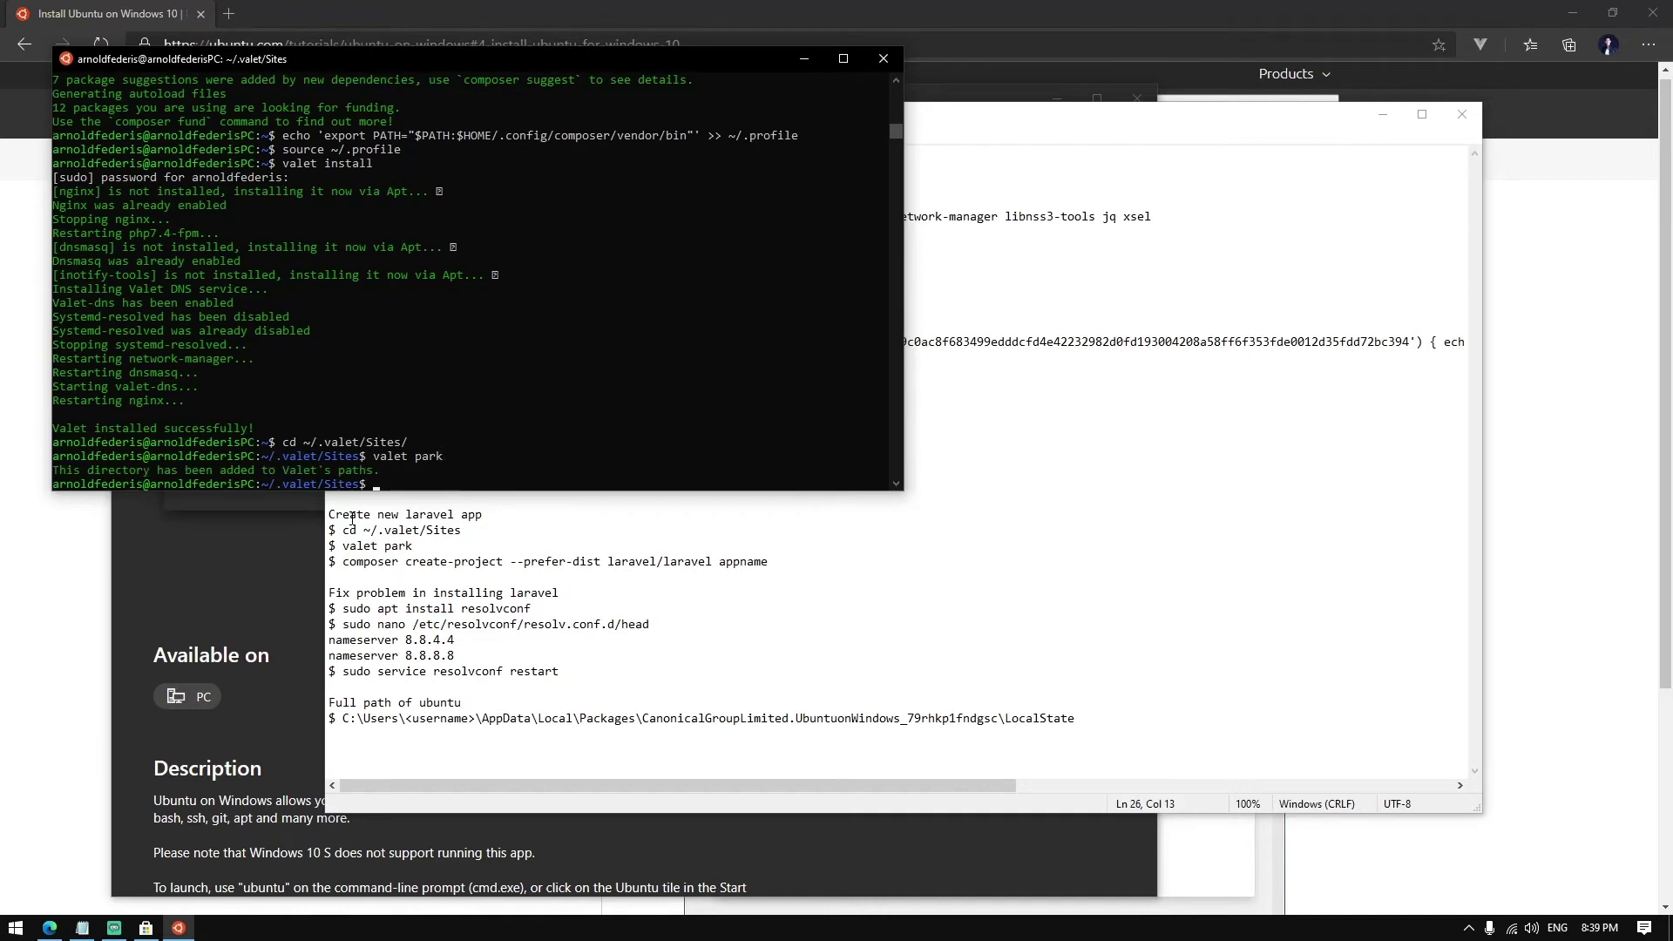
Run the copied Laravel composer create-project command, which fails with too many arguments.
{"action": "left_click", "coordinate": [347, 560]}
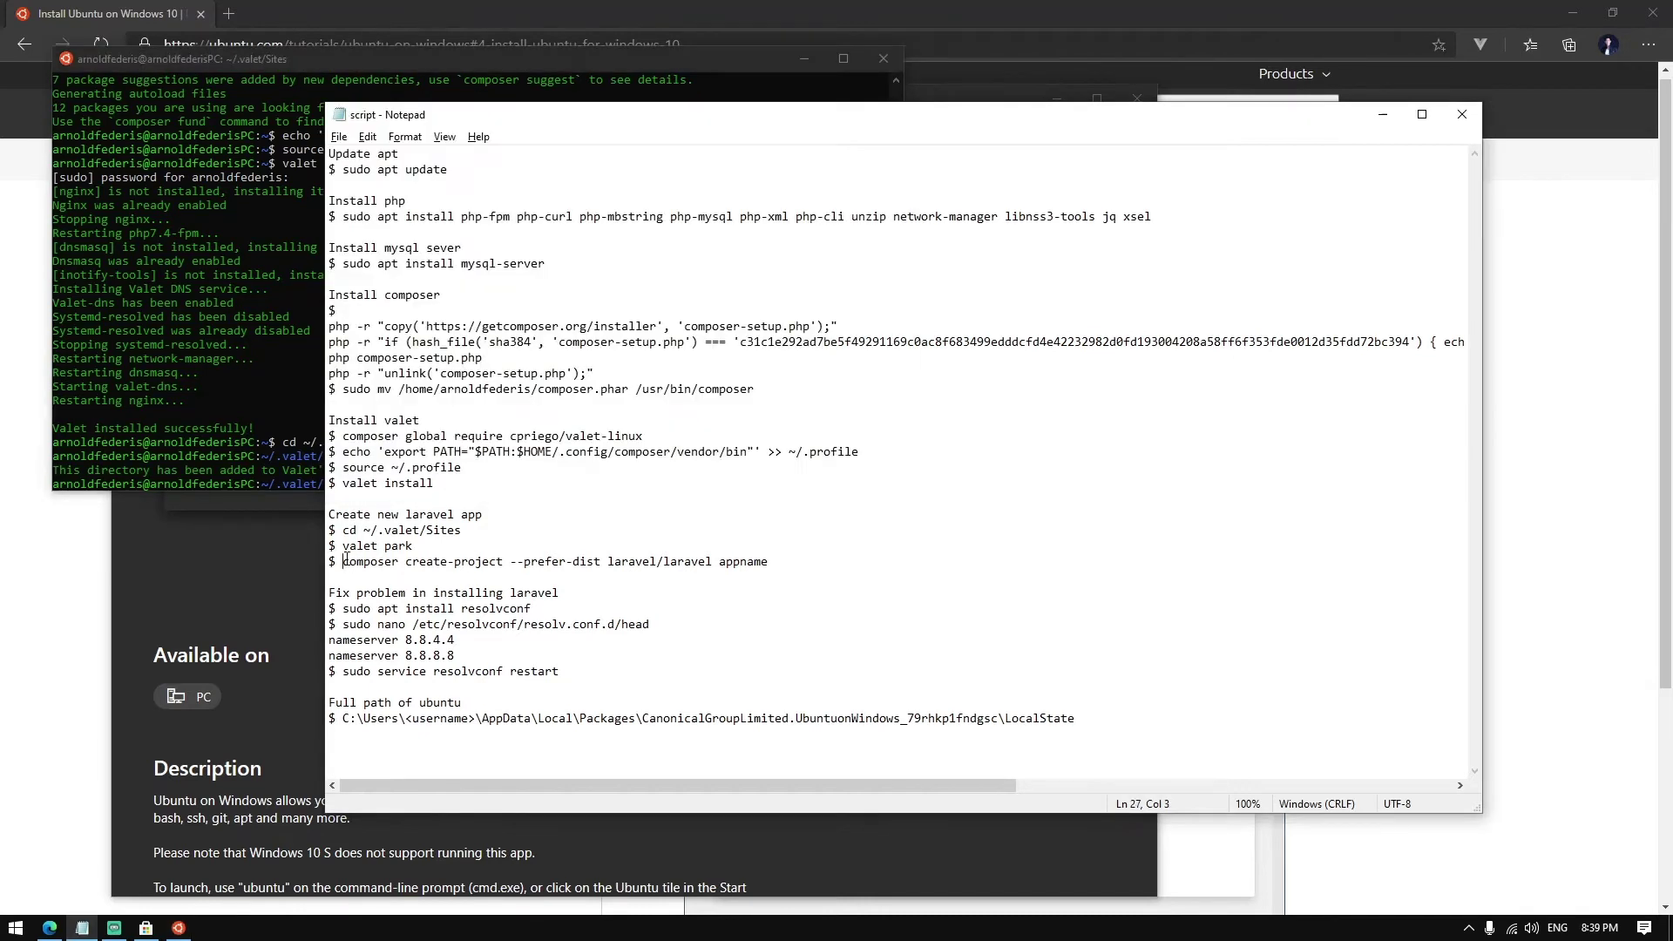
{"action": "left_click_drag", "start_coordinate": [344, 561], "coordinate": [805, 566]}
{"action": "key", "text": "ctrl+c"}
{"action": "right_click", "coordinate": [258, 438]}
{"action": "right_click", "coordinate": [479, 460]}
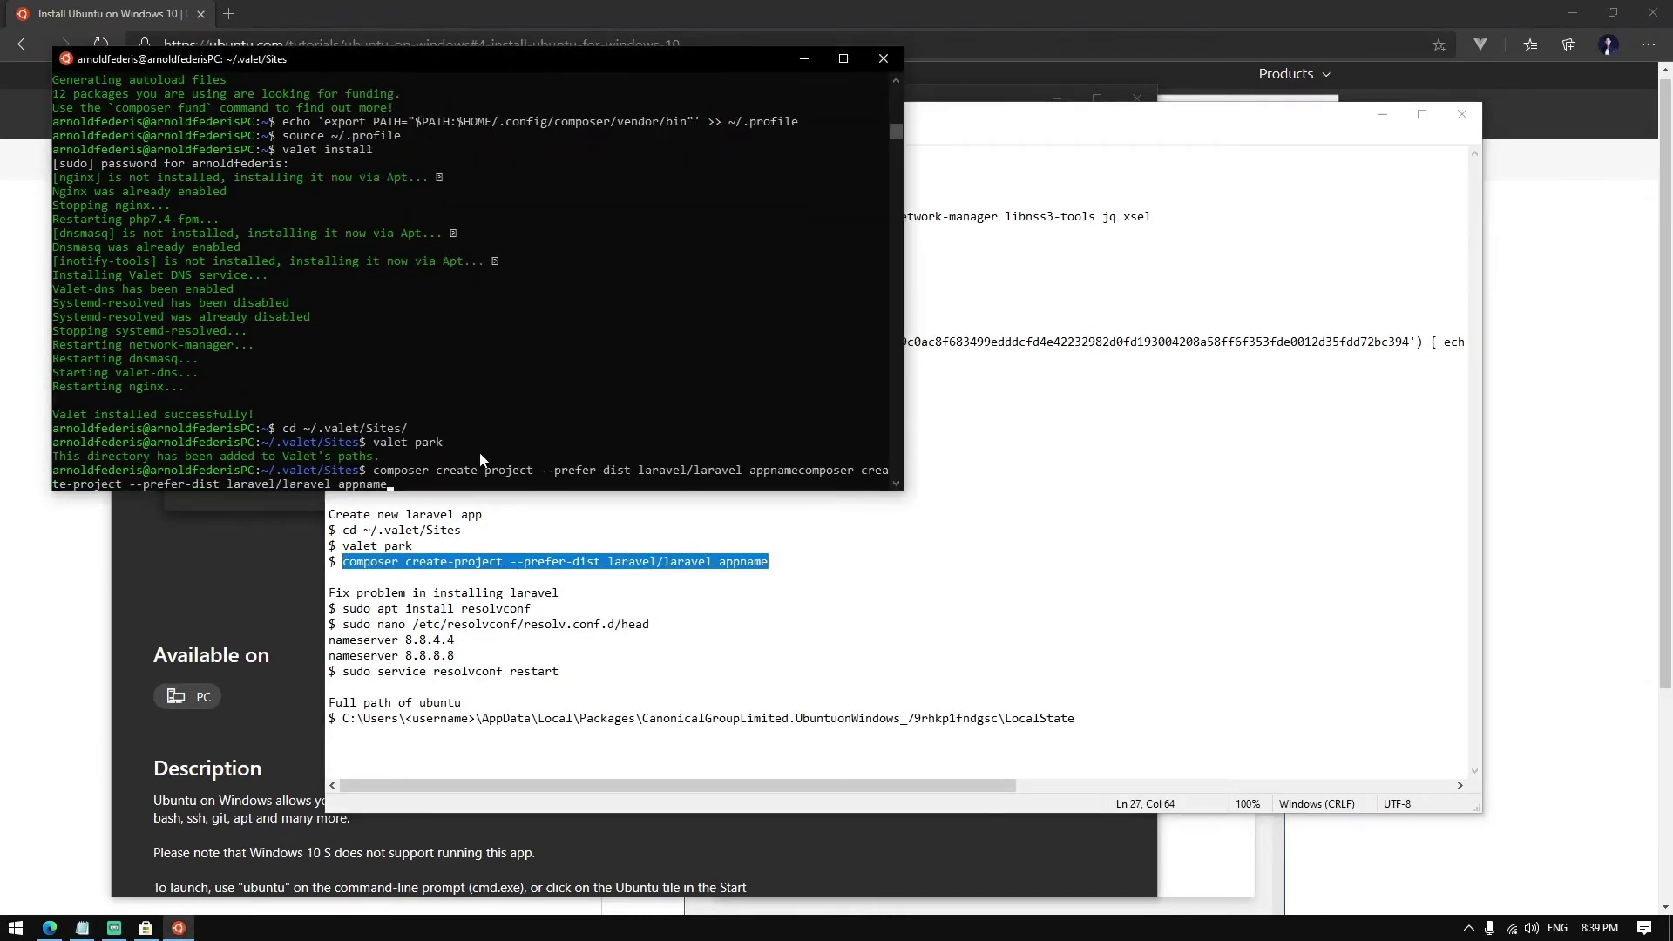
{"action": "key", "text": "Return"}
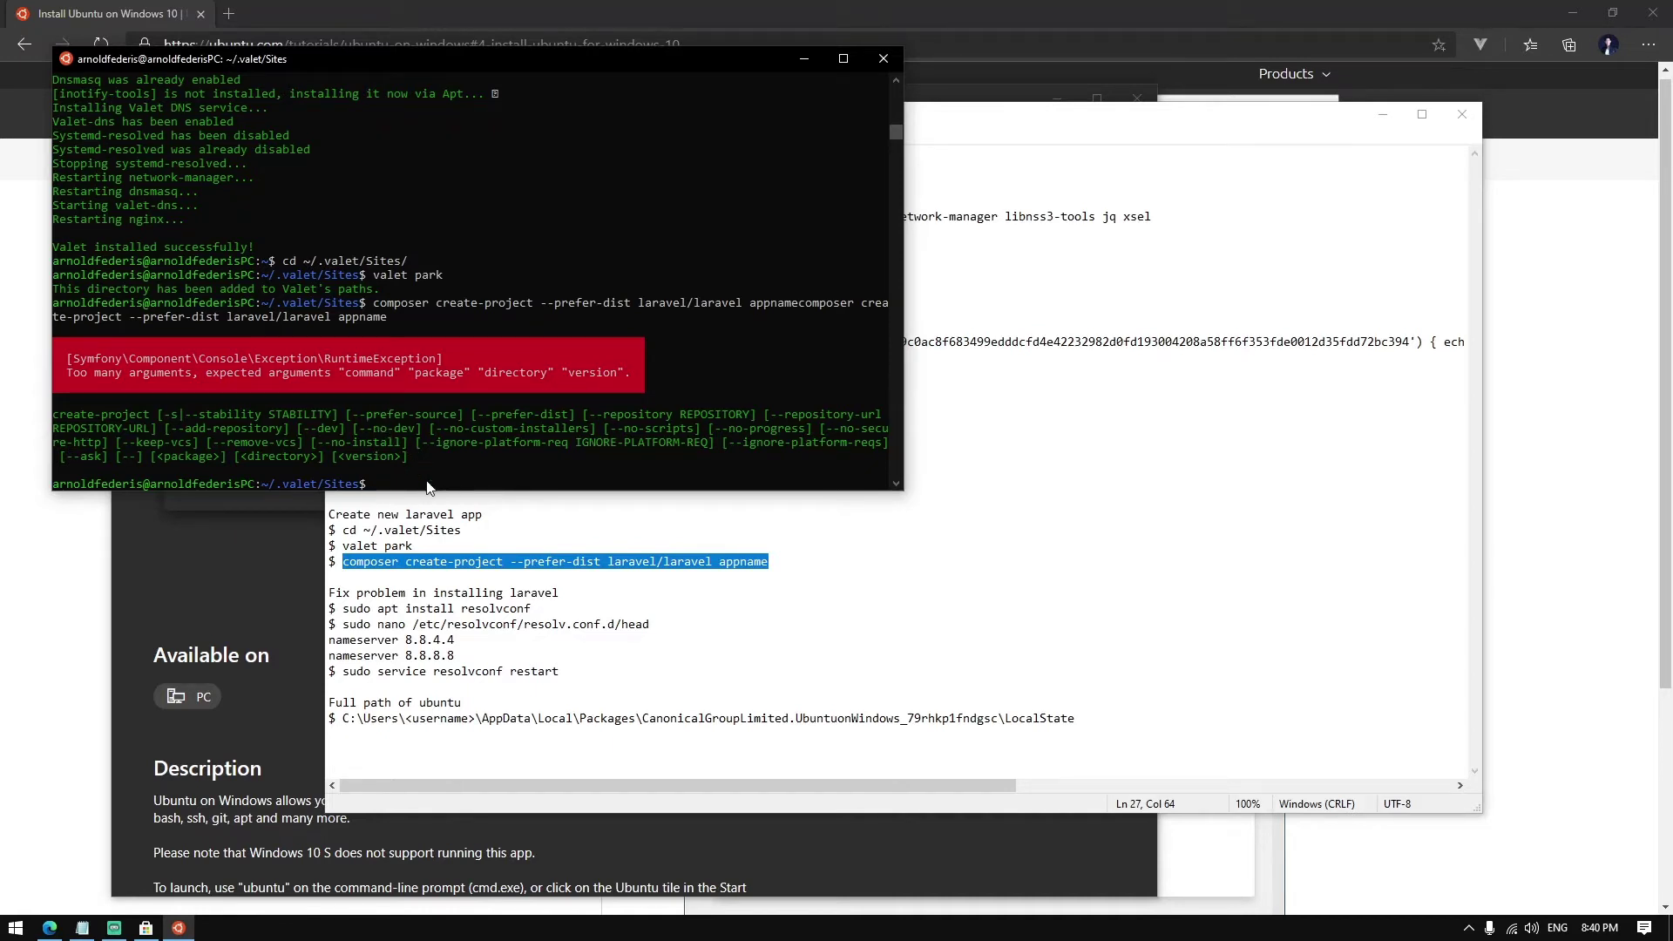
Review the two nameserver lines in the notes.
{"action": "left_click", "coordinate": [406, 639]}
{"action": "left_click_drag", "start_coordinate": [406, 639], "coordinate": [458, 653]}
{"action": "left_click", "coordinate": [460, 654]}
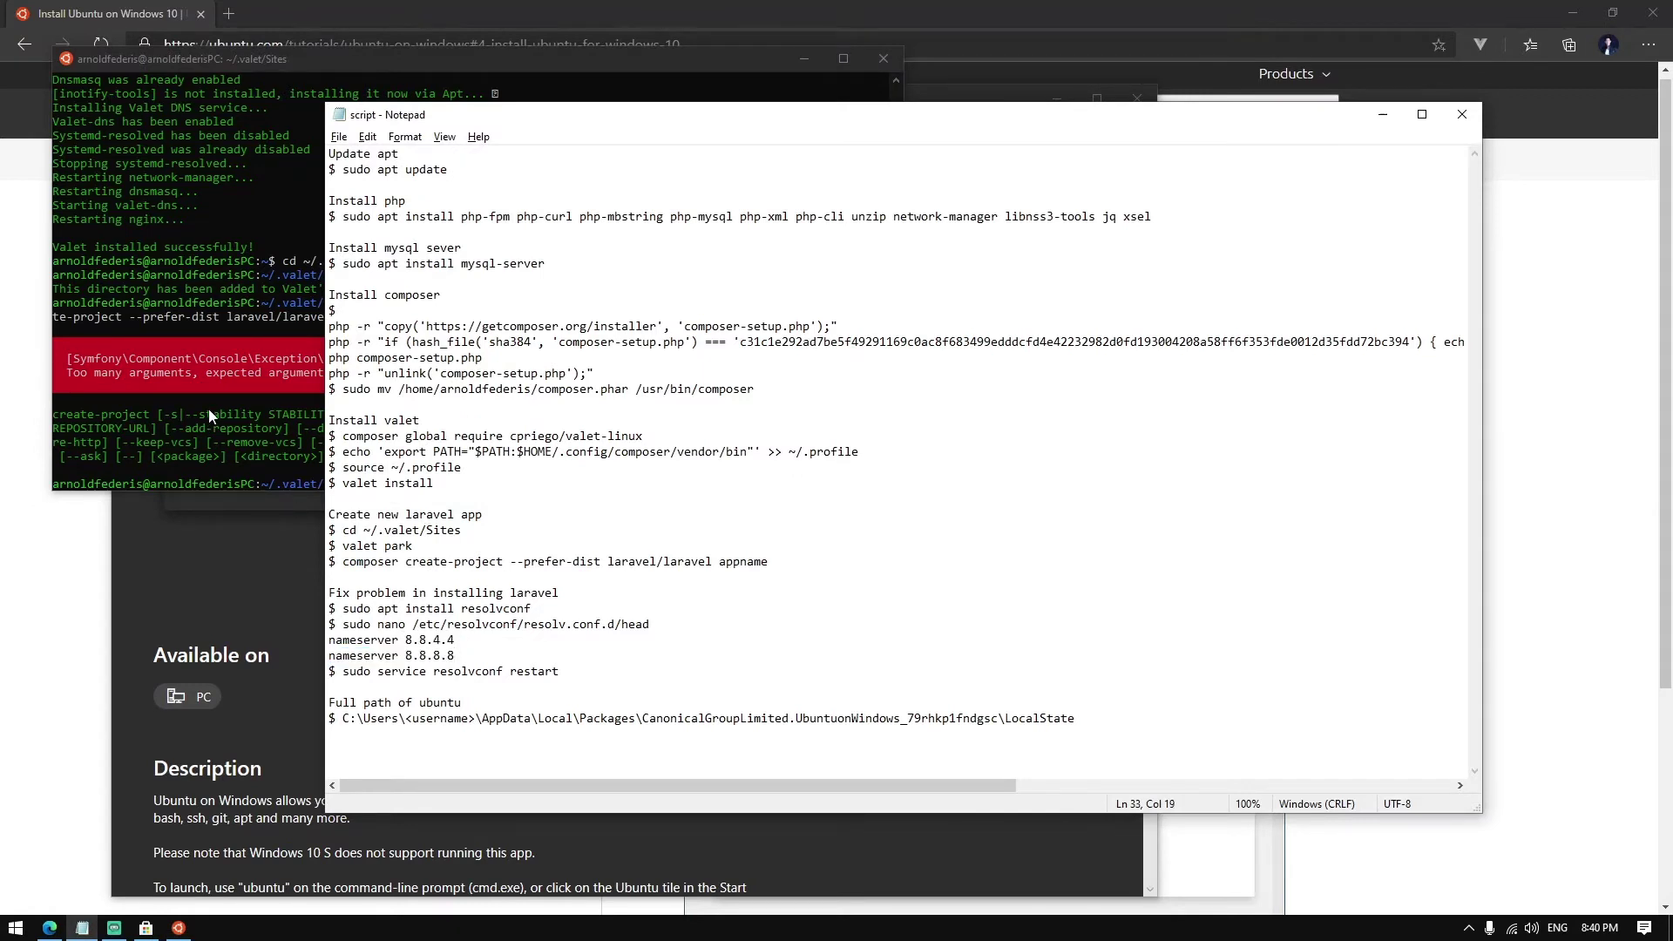
{"action": "left_click", "coordinate": [208, 409]}
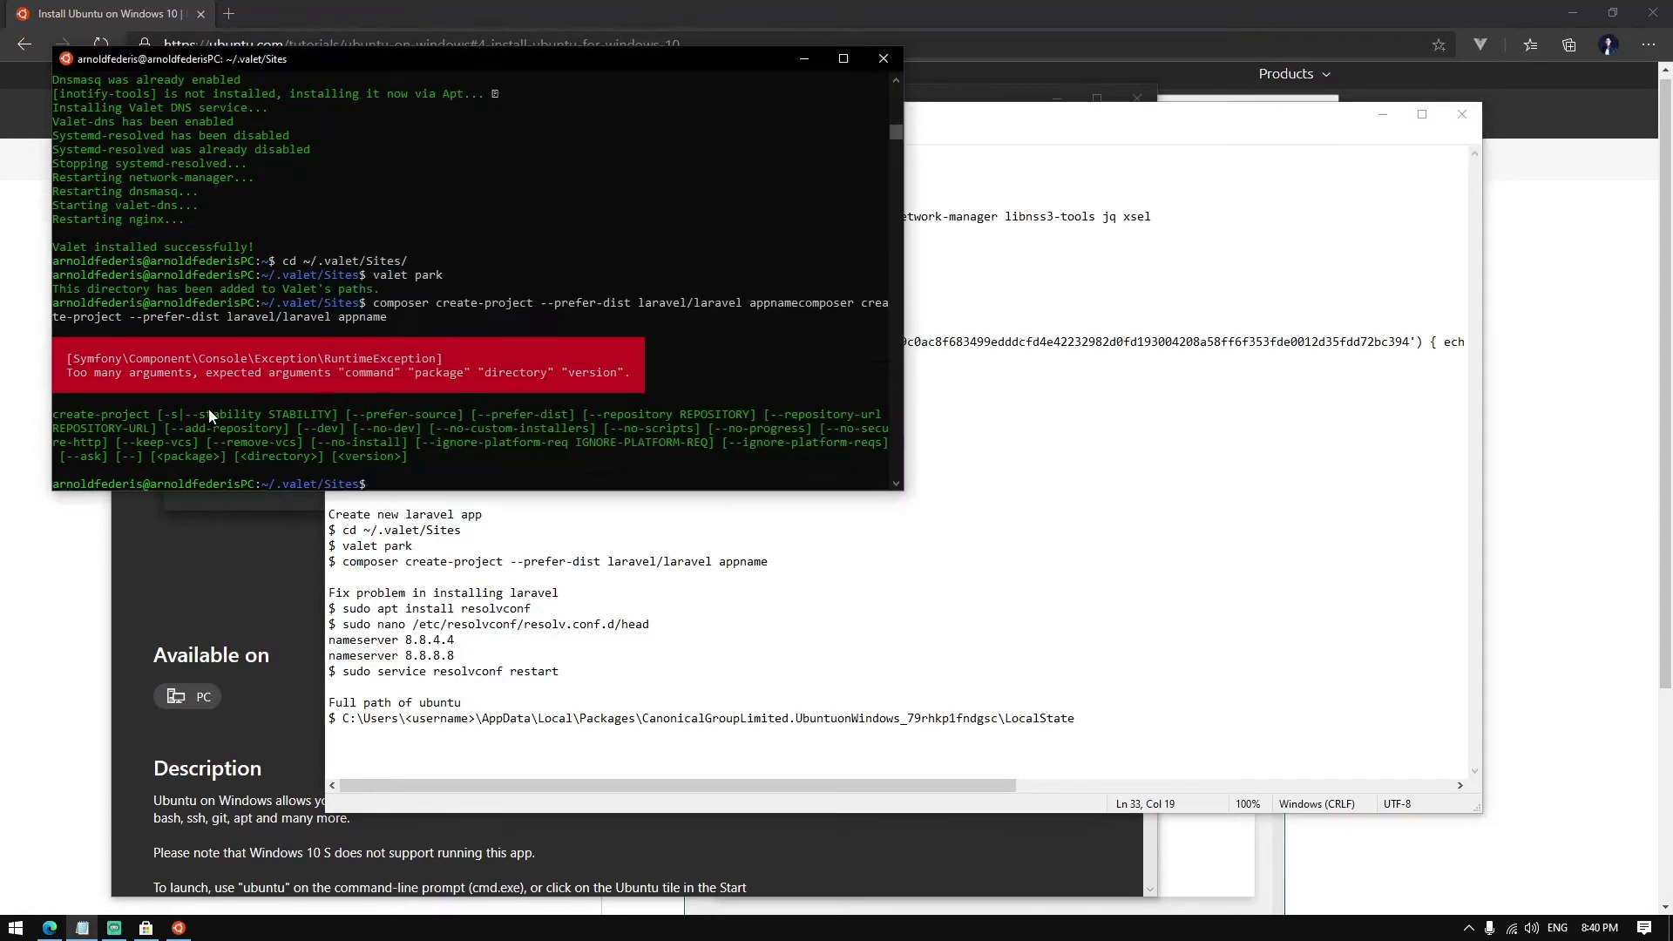
Close the terminal and launch a fresh Ubuntu window from the Start menu.
{"action": "left_click", "coordinate": [883, 61]}
{"action": "key", "text": "super"}
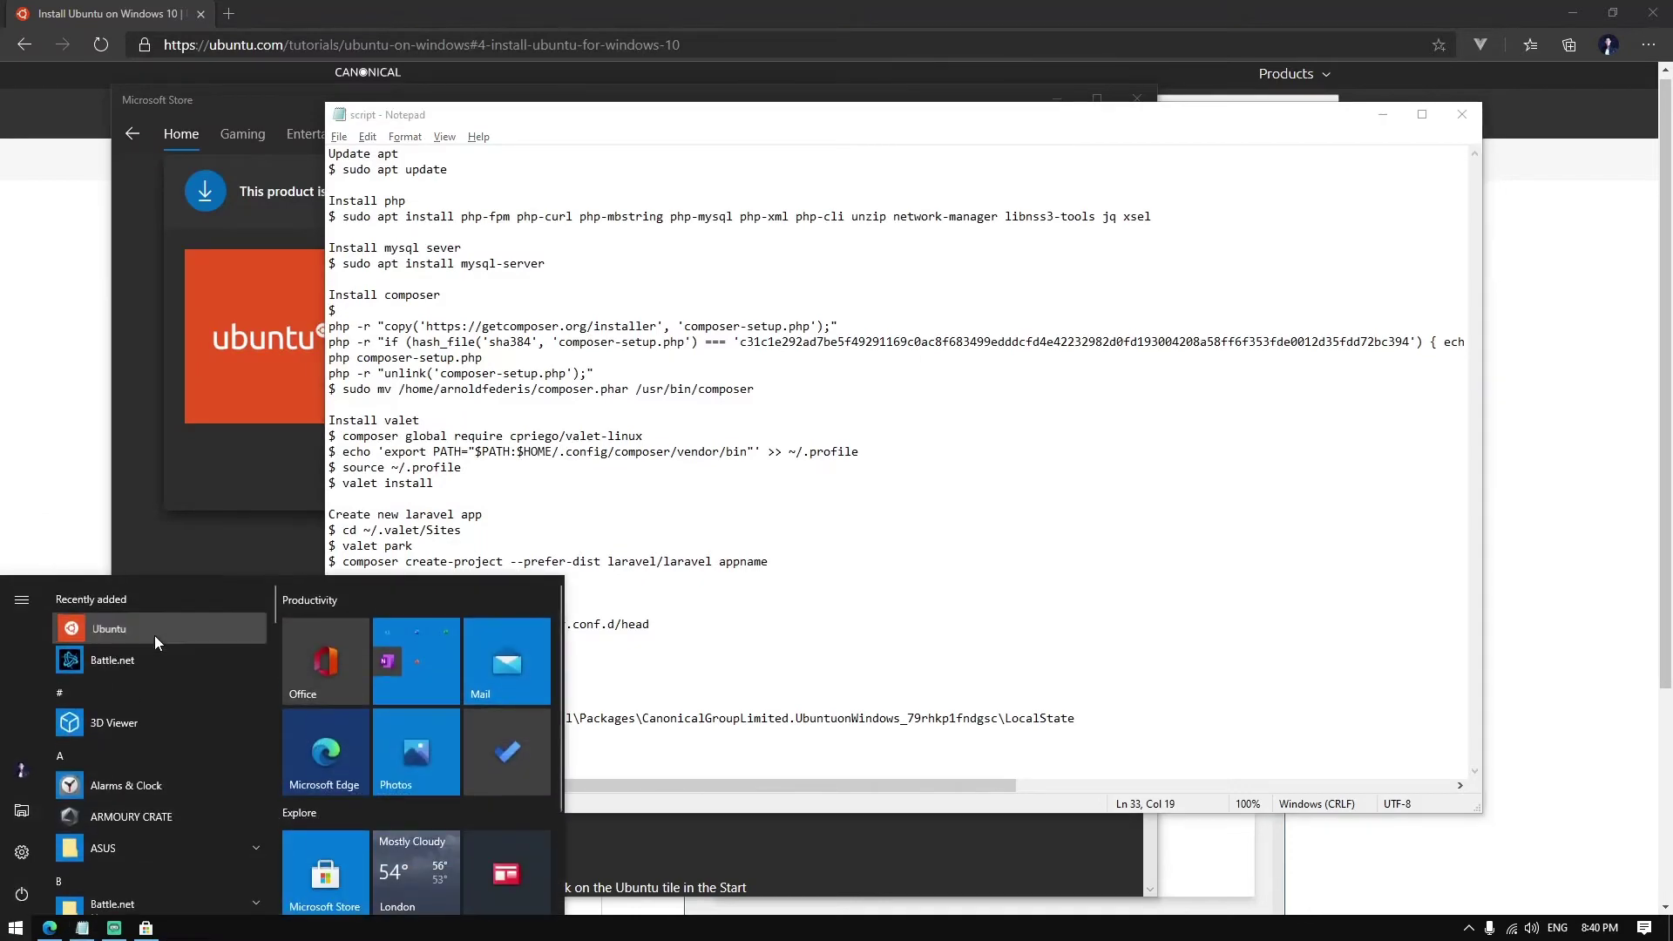
{"action": "left_click", "coordinate": [154, 635]}
Install resolvconf (1.82) with 'sudo apt install resolvconf', entering the sudo password.
{"action": "left_click", "coordinate": [351, 686]}
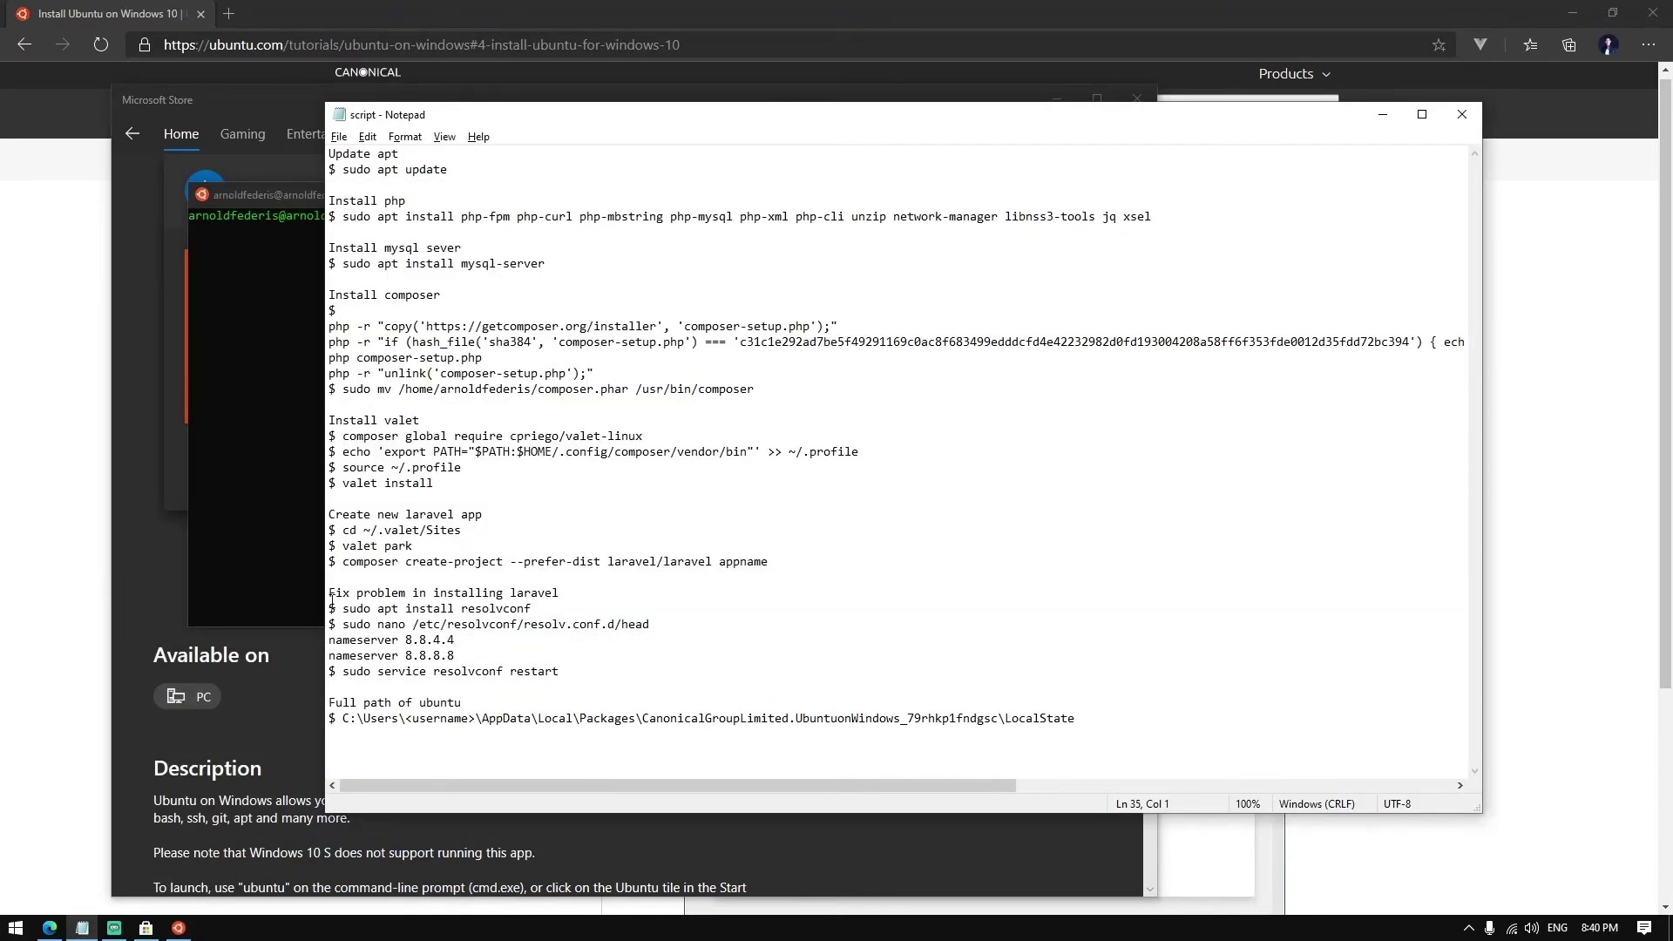
{"action": "left_click_drag", "start_coordinate": [343, 608], "coordinate": [588, 608]}
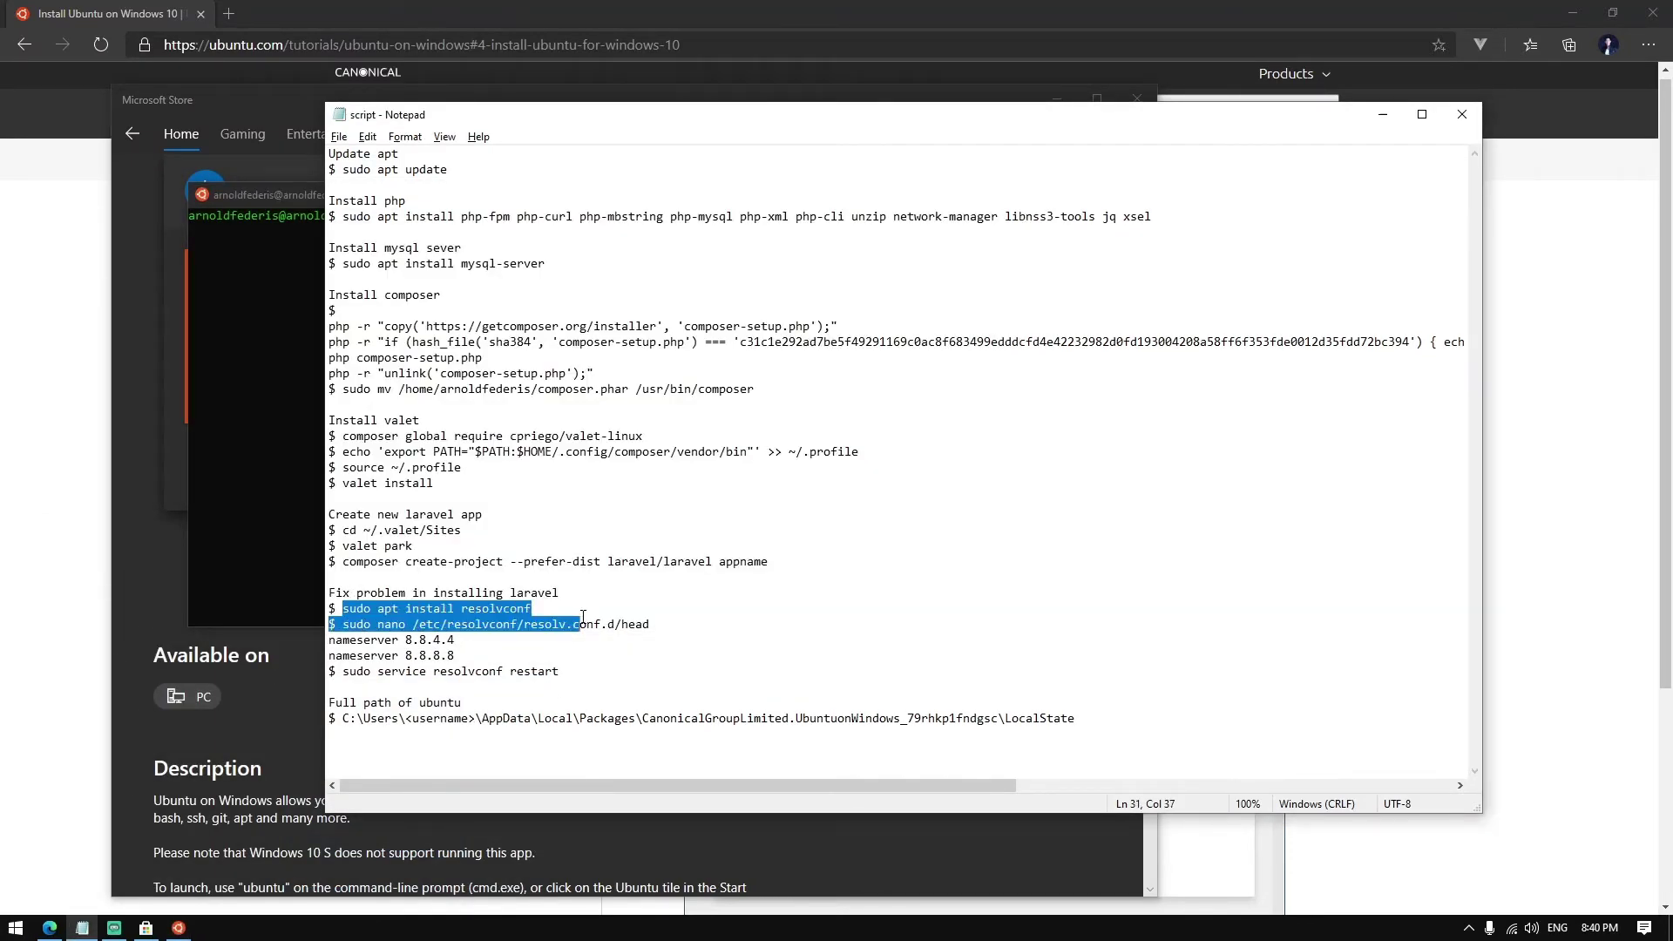
{"action": "left_click", "coordinate": [281, 348]}
{"action": "right_click", "coordinate": [435, 266]}
{"action": "key", "text": "Return"}
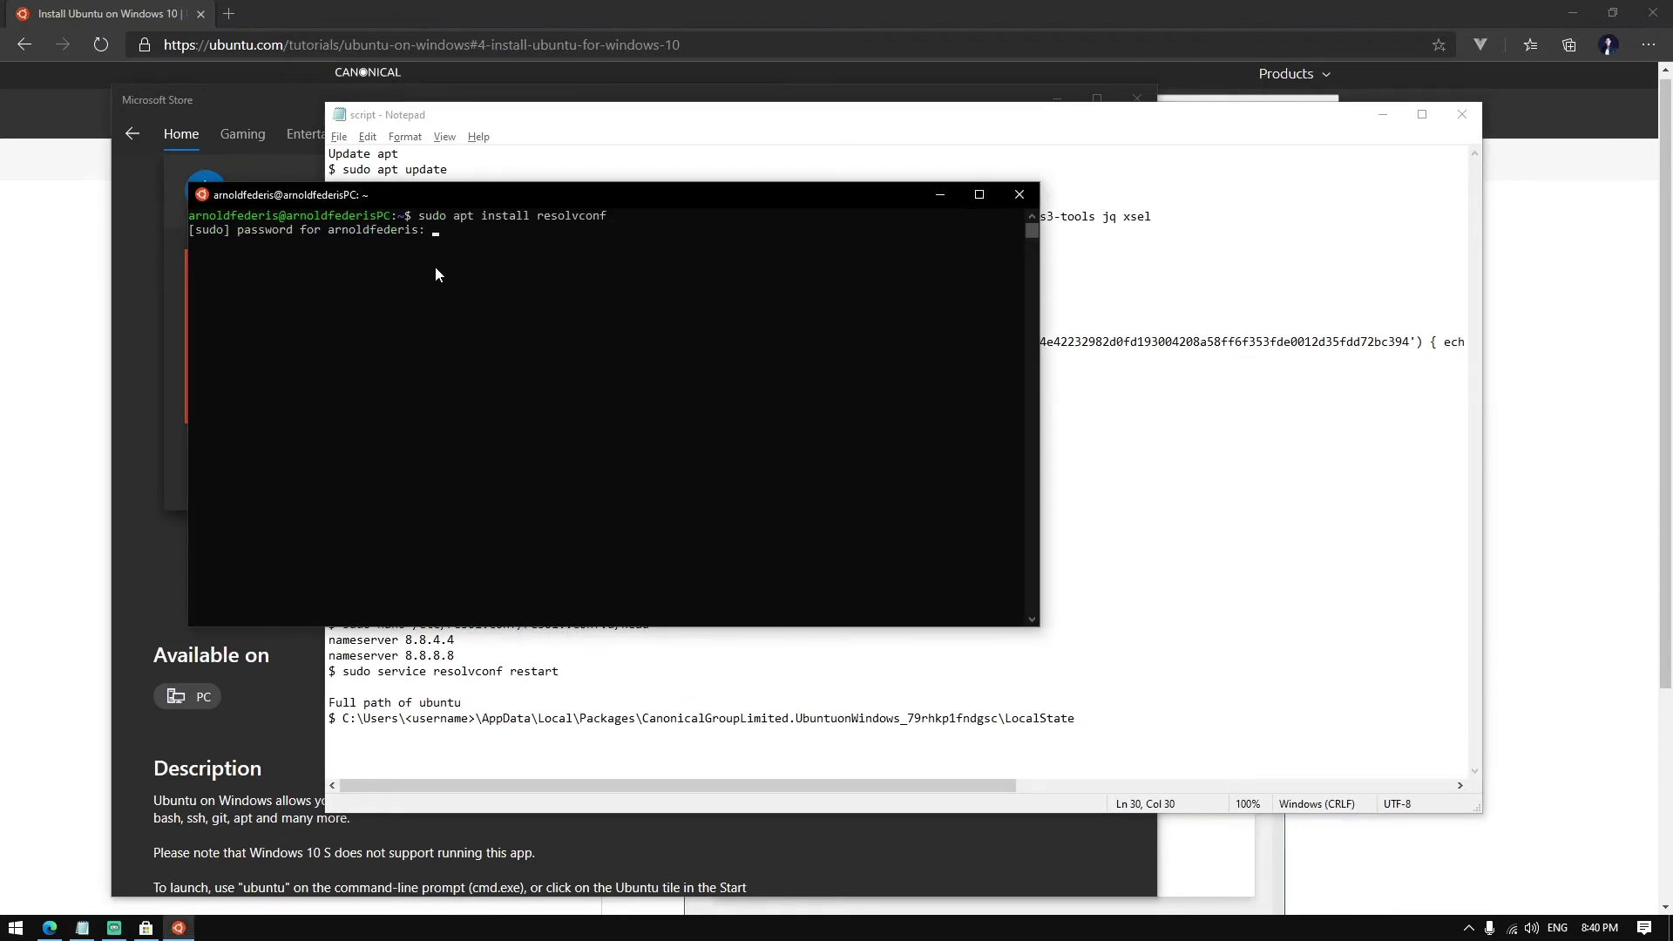
{"action": "key", "text": "Return"}
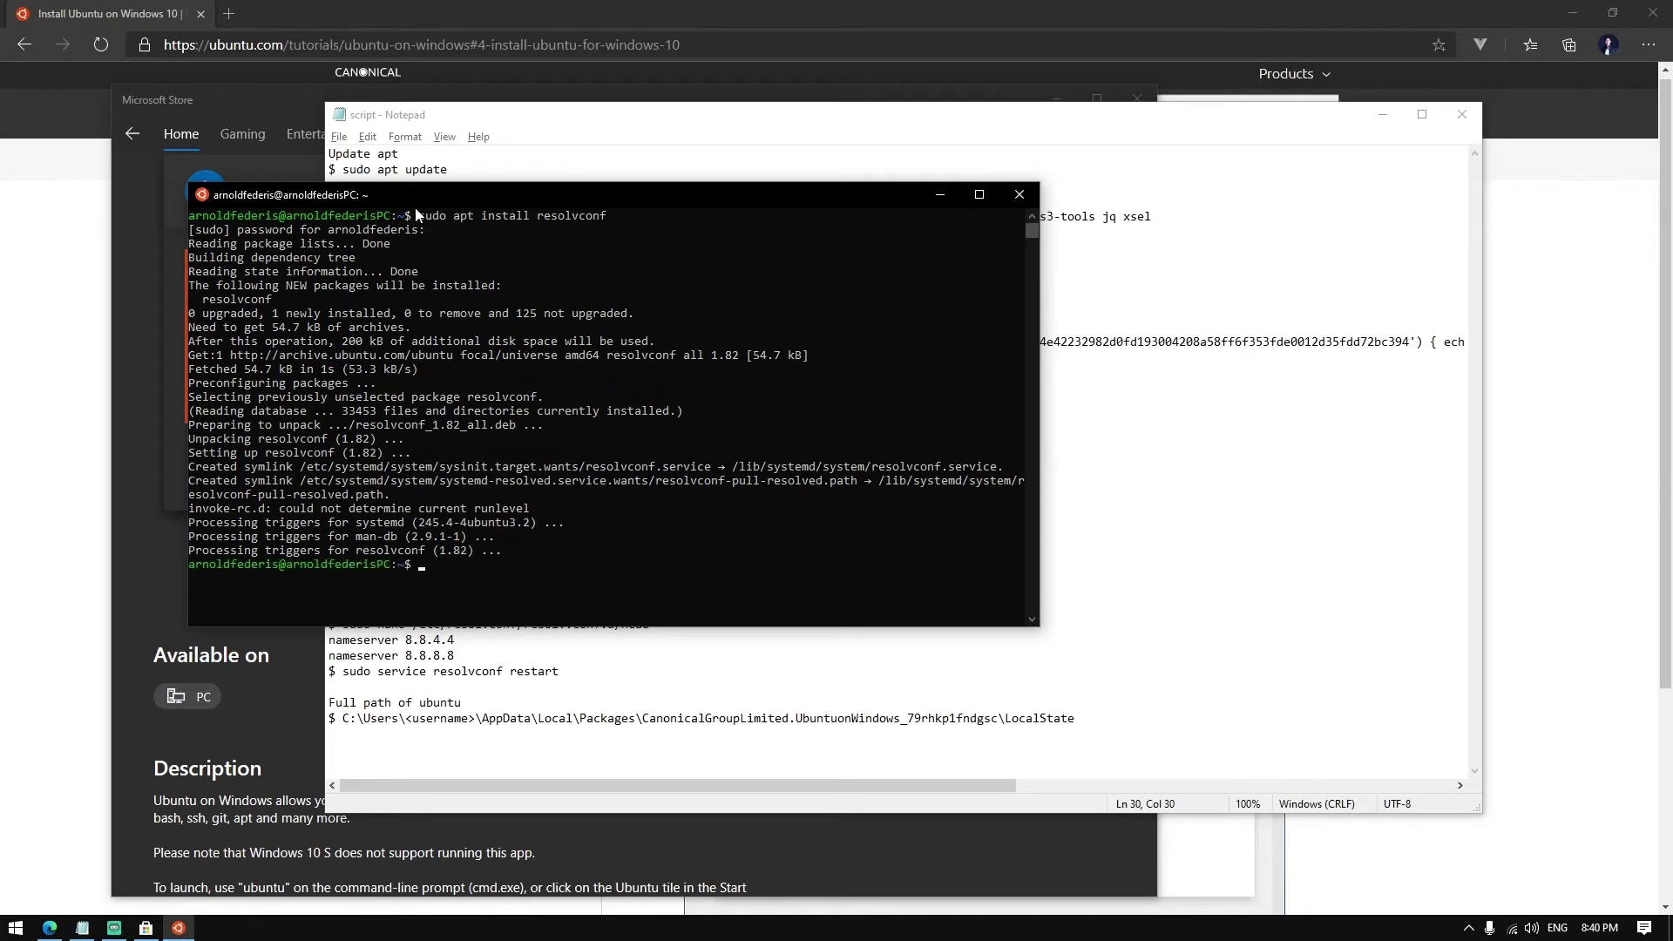
Paste the nano command for /etc/resolvconf/resolv.conf.d/head into the terminal.
{"action": "left_click", "coordinate": [526, 638]}
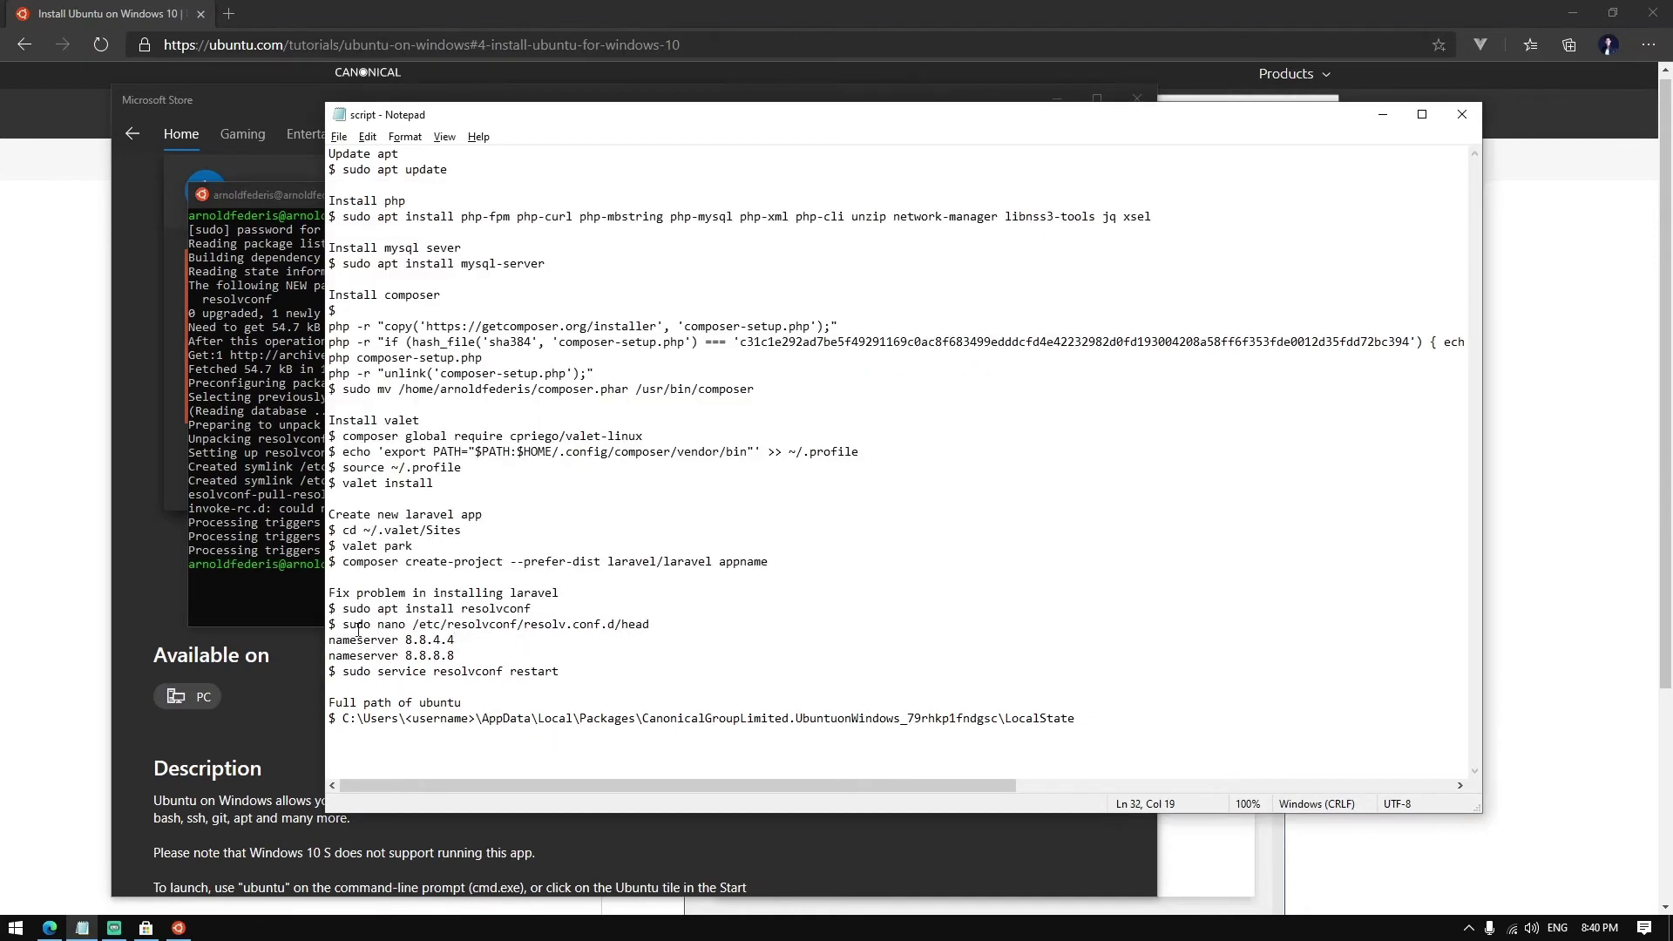
{"action": "left_click_drag", "start_coordinate": [344, 623], "coordinate": [650, 623]}
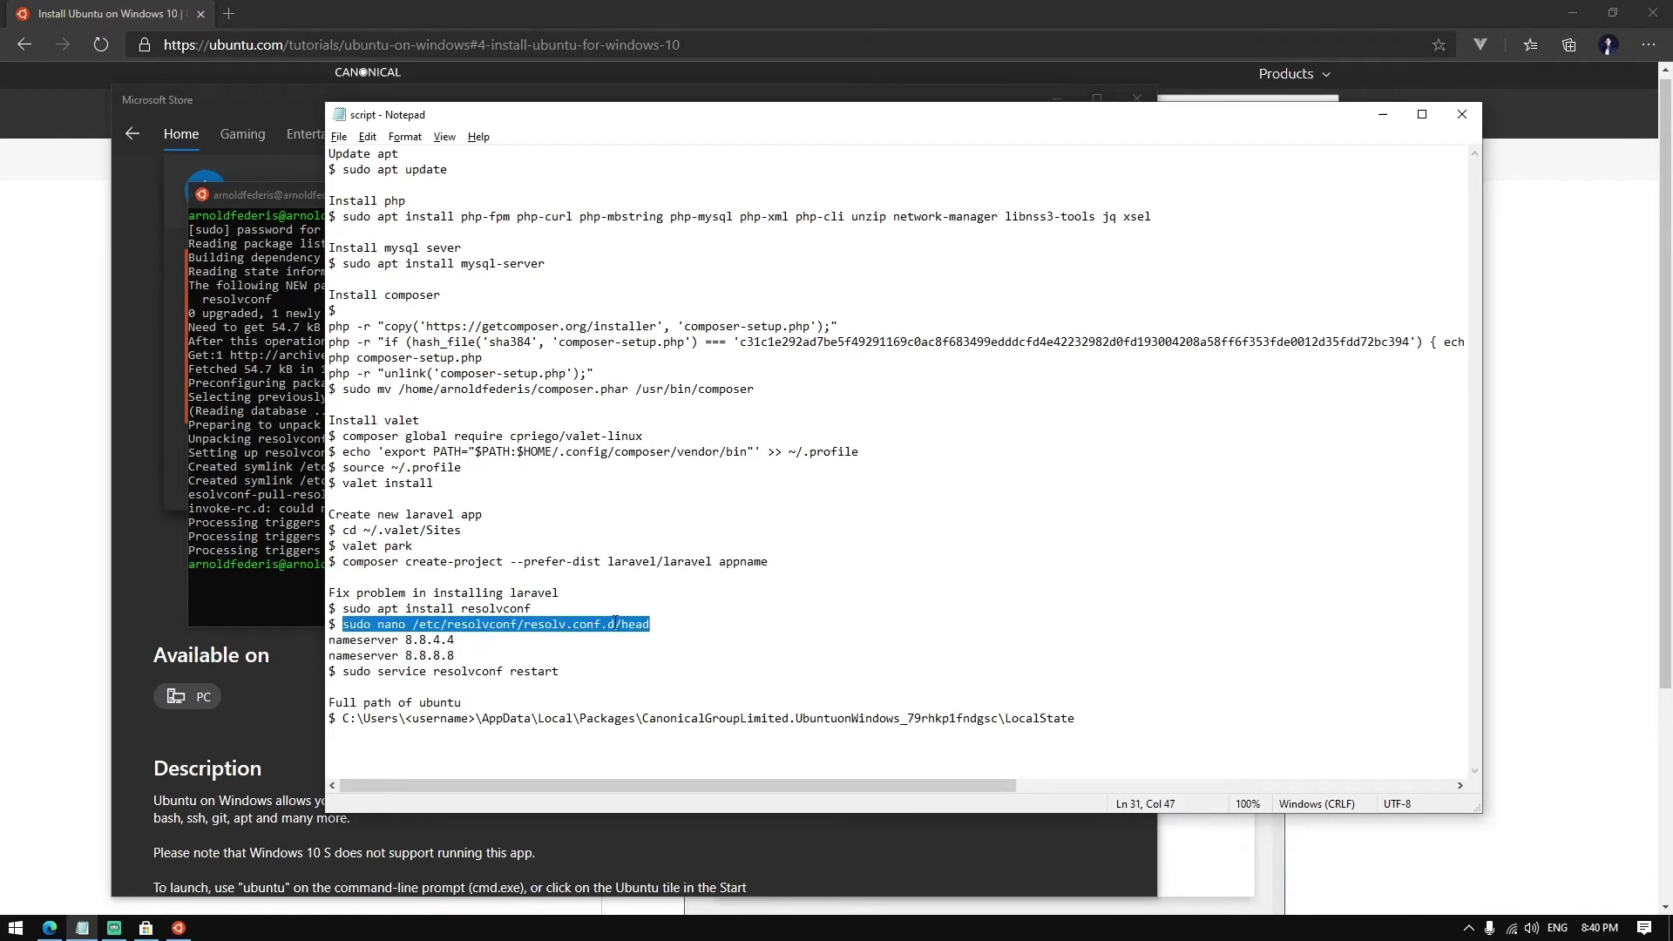
{"action": "left_click", "coordinate": [308, 541]}
{"action": "right_click", "coordinate": [325, 510]}
Add the two nameserver lines to the resolvconf head file in nano and save it.
{"action": "key", "text": "Return"}
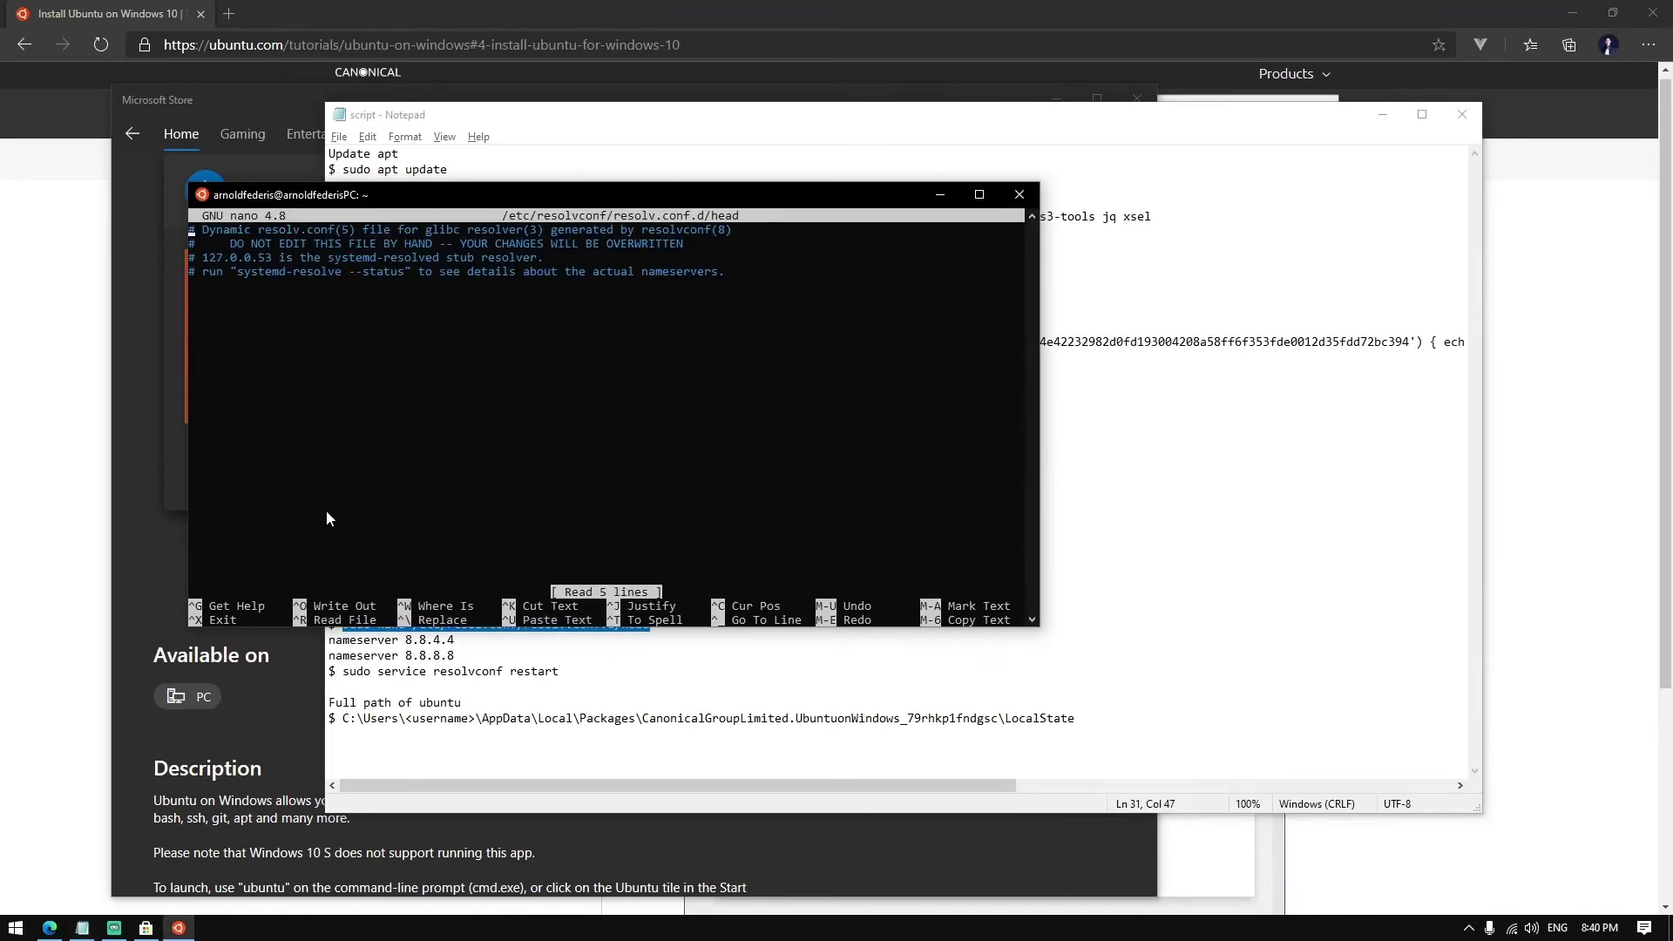
{"action": "left_click", "coordinate": [523, 654]}
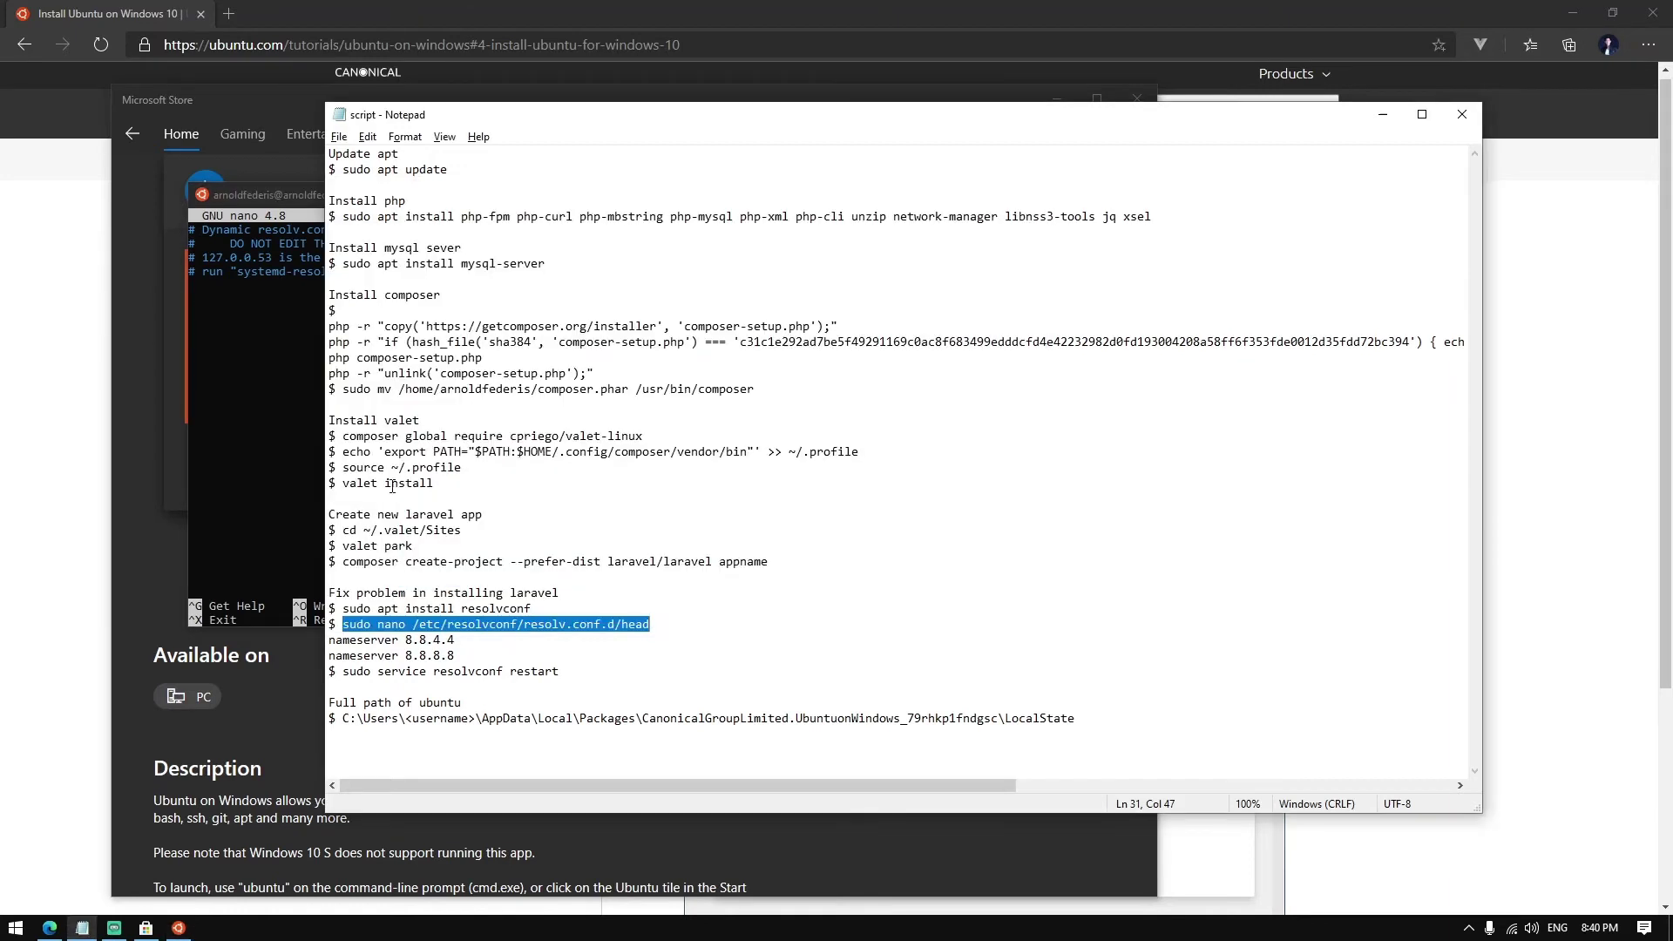
{"action": "left_click_drag", "start_coordinate": [457, 655], "coordinate": [299, 637]}
{"action": "left_click", "coordinate": [261, 524]}
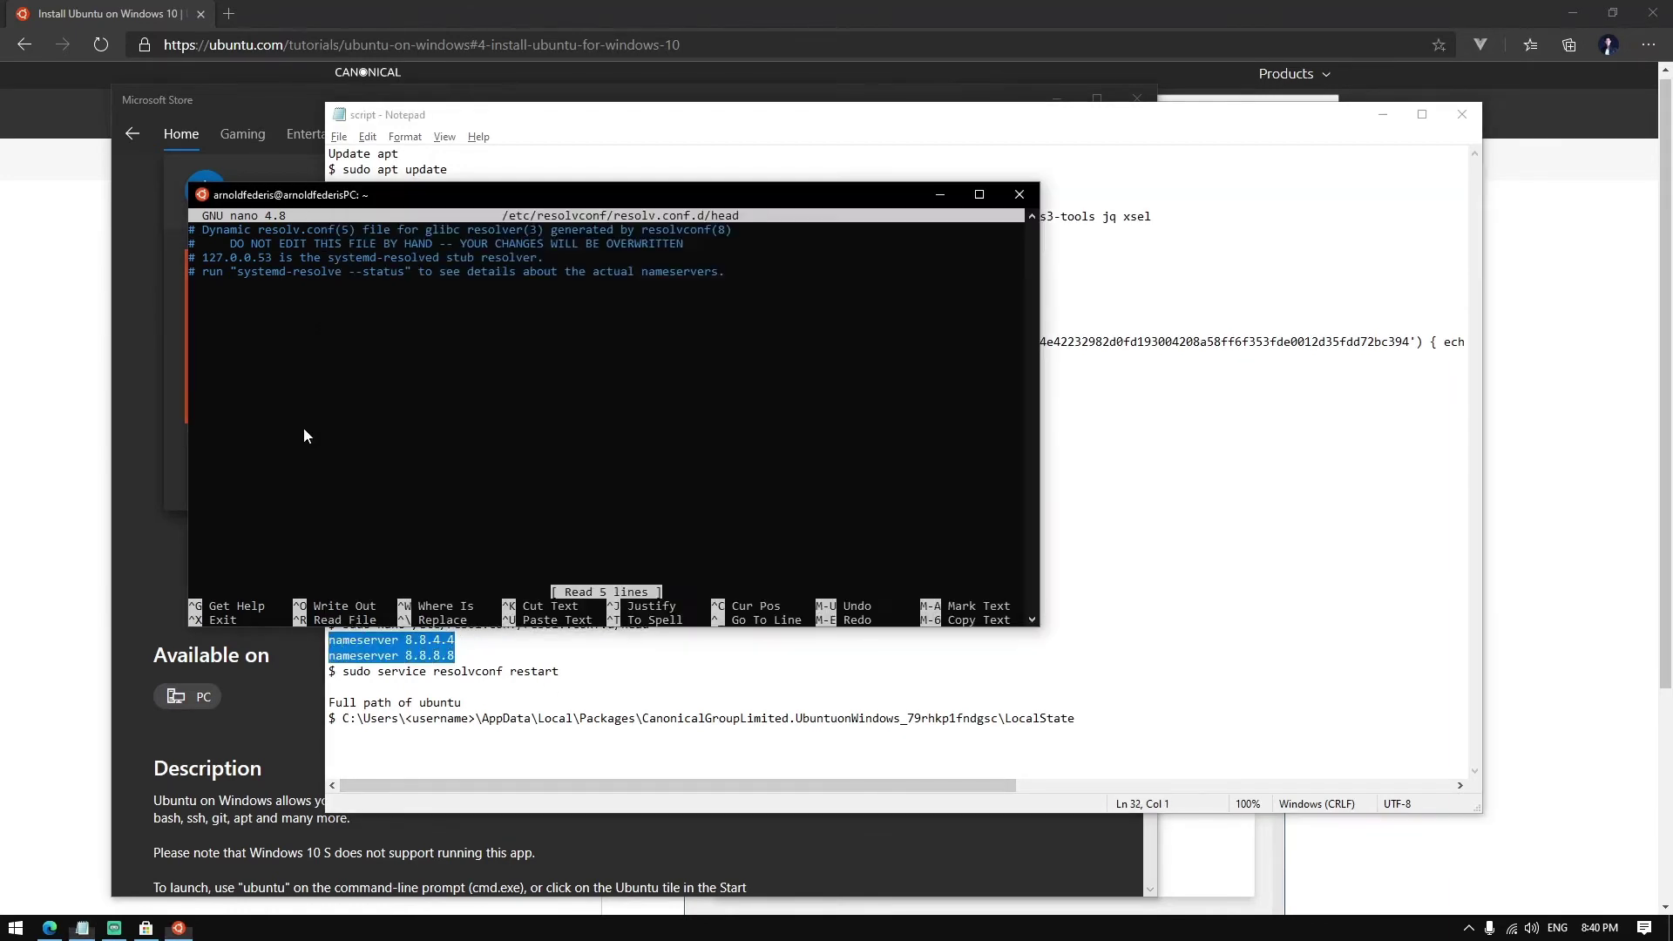
{"action": "right_click", "coordinate": [304, 426]}
{"action": "key", "text": "ctrl+x"}
{"action": "key", "text": "y"}
{"action": "key", "text": "Return"}
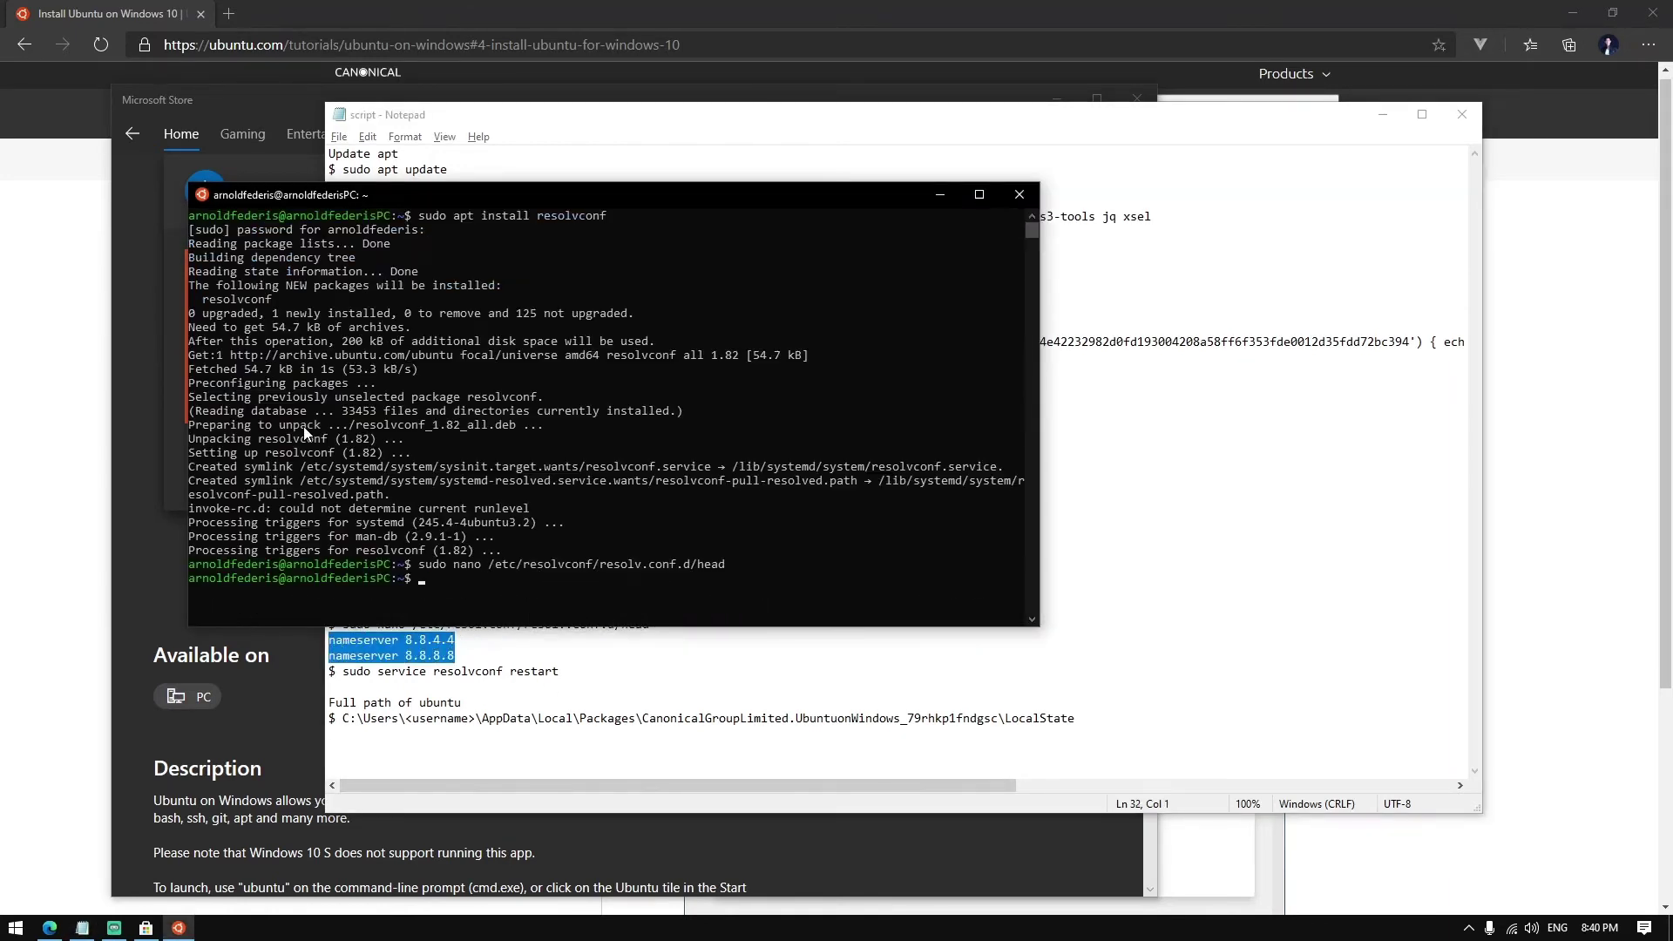
Restart the resolvconf service, getting an OK status.
{"action": "left_click", "coordinate": [421, 631]}
{"action": "left_click_drag", "start_coordinate": [559, 671], "coordinate": [340, 672]}
{"action": "key", "text": "ctrl+c"}
{"action": "left_click", "coordinate": [263, 392]}
{"action": "right_click", "coordinate": [348, 506]}
{"action": "key", "text": "Return"}
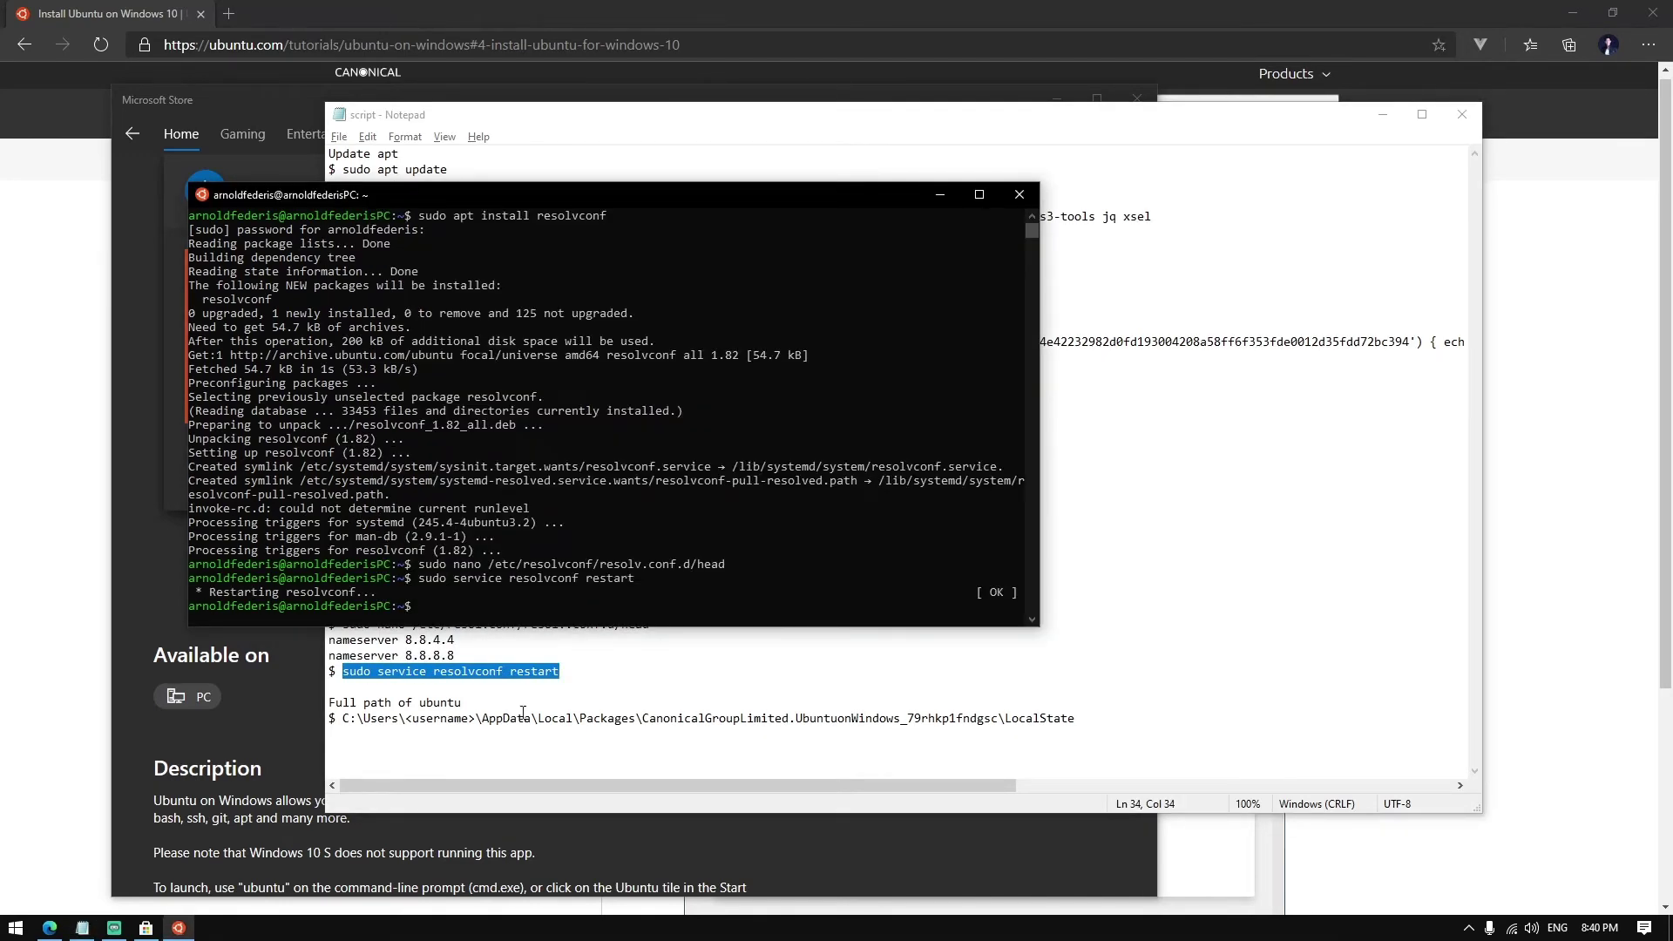
{"action": "type", "text": "cd ~/.va"}
{"action": "type", "text": "let/Sites/"}
Change into ~/.valet/Sites and clear a recalled command from the prompt.
{"action": "key", "text": "Return"}
{"action": "key", "text": "Up"}
{"action": "key", "text": "Up"}
{"action": "key", "text": "Up"}
{"action": "key", "text": "Up"}
{"action": "key", "text": "BackSpace"}
{"action": "key", "text": "BackSpace"}
{"action": "key", "text": "BackSpace"}
{"action": "key", "text": "BackSpace"}
{"action": "key", "text": "BackSpace"}
{"action": "key", "text": "BackSpace"}
{"action": "key", "text": "BackSpace"}
{"action": "key", "text": "BackSpace"}
{"action": "key", "text": "BackSpace"}
{"action": "key", "text": "alt+Tab"}
Run composer create-project from the notes to generate Laravel app 'appname' with its key.
{"action": "left_click_drag", "start_coordinate": [342, 560], "coordinate": [859, 559]}
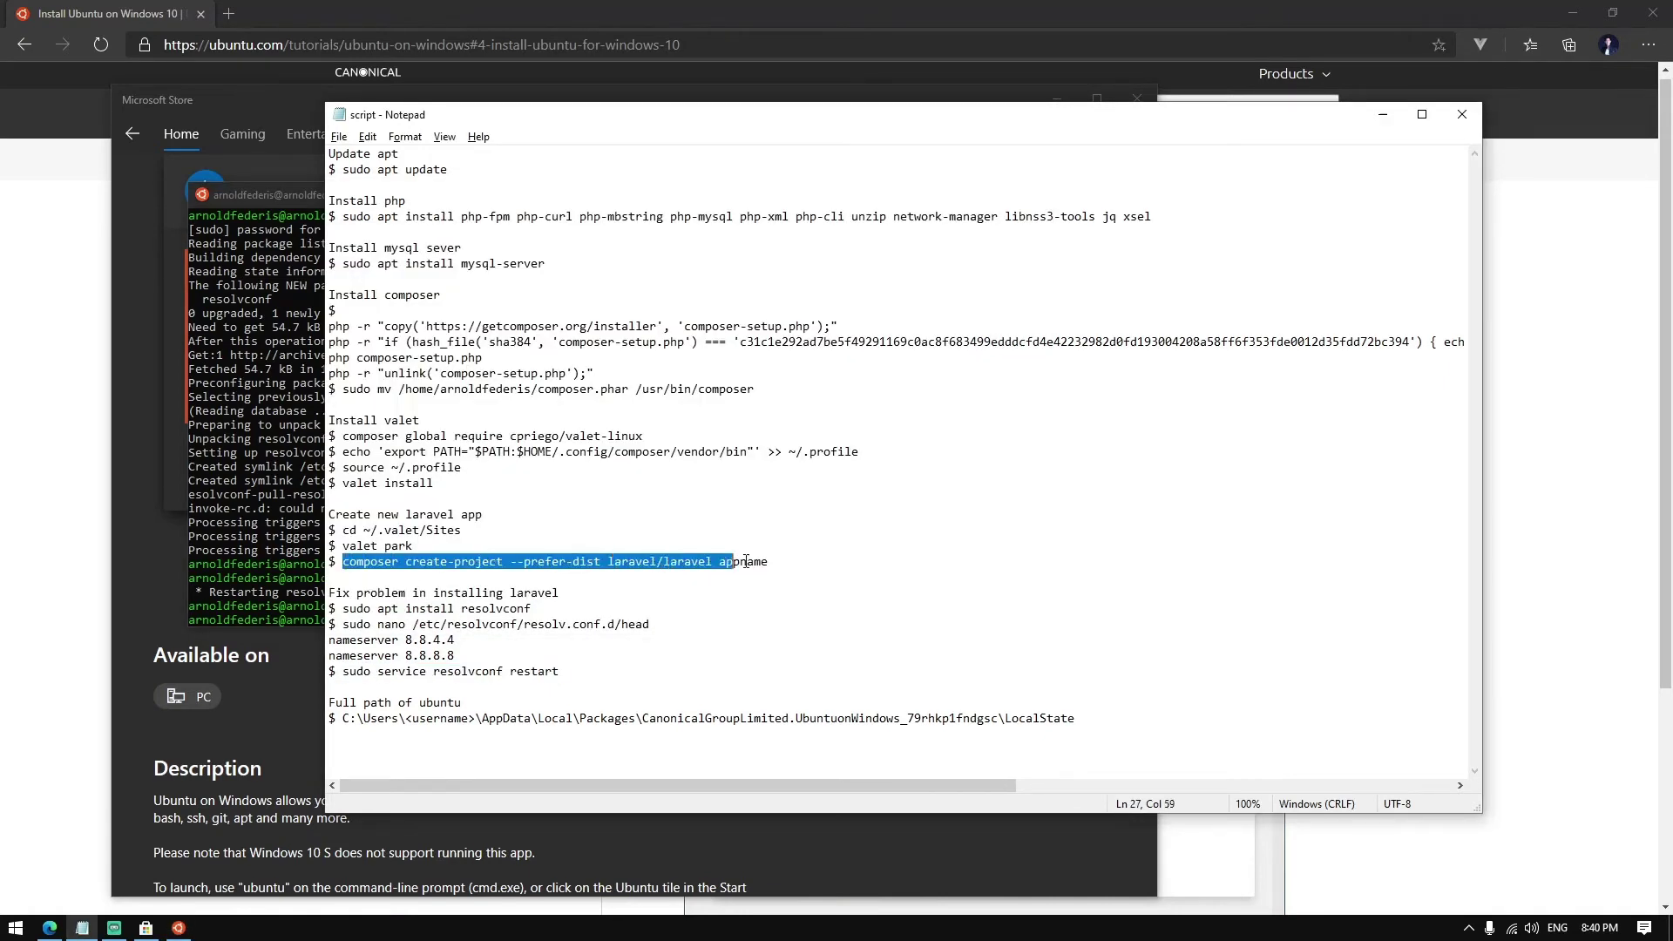
{"action": "key", "text": "ctrl+c"}
{"action": "key", "text": "alt+Tab"}
{"action": "right_click", "coordinate": [611, 578]}
{"action": "key", "text": "Return"}
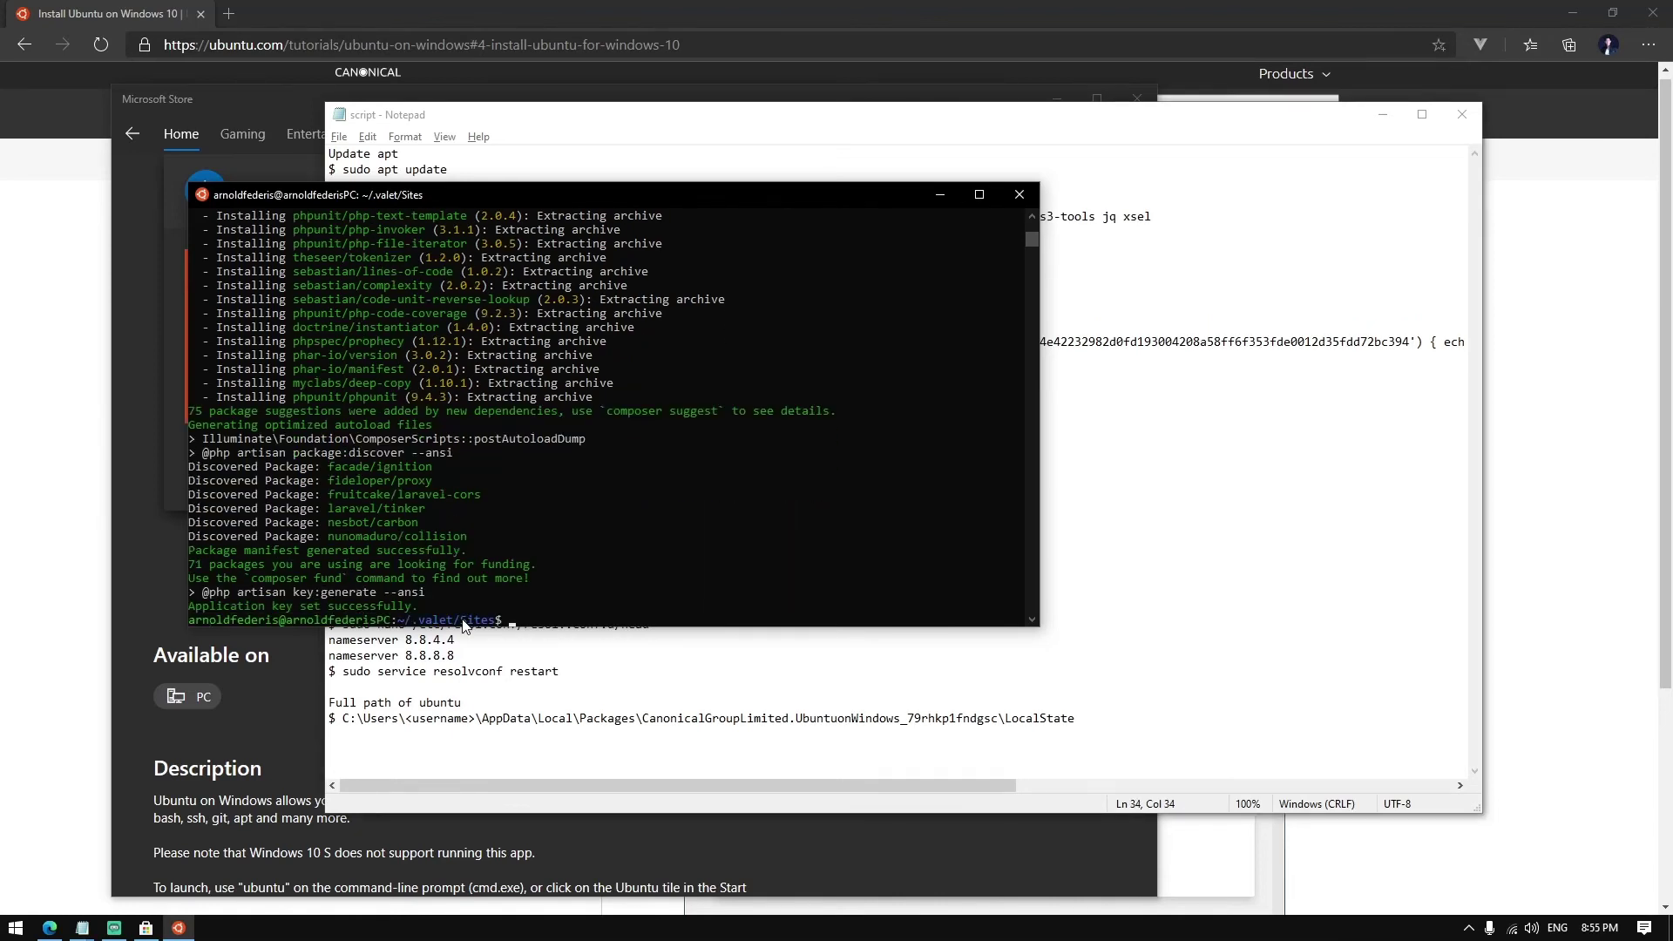
Launch Notepad as administrator from the Start search.
{"action": "key", "text": "super"}
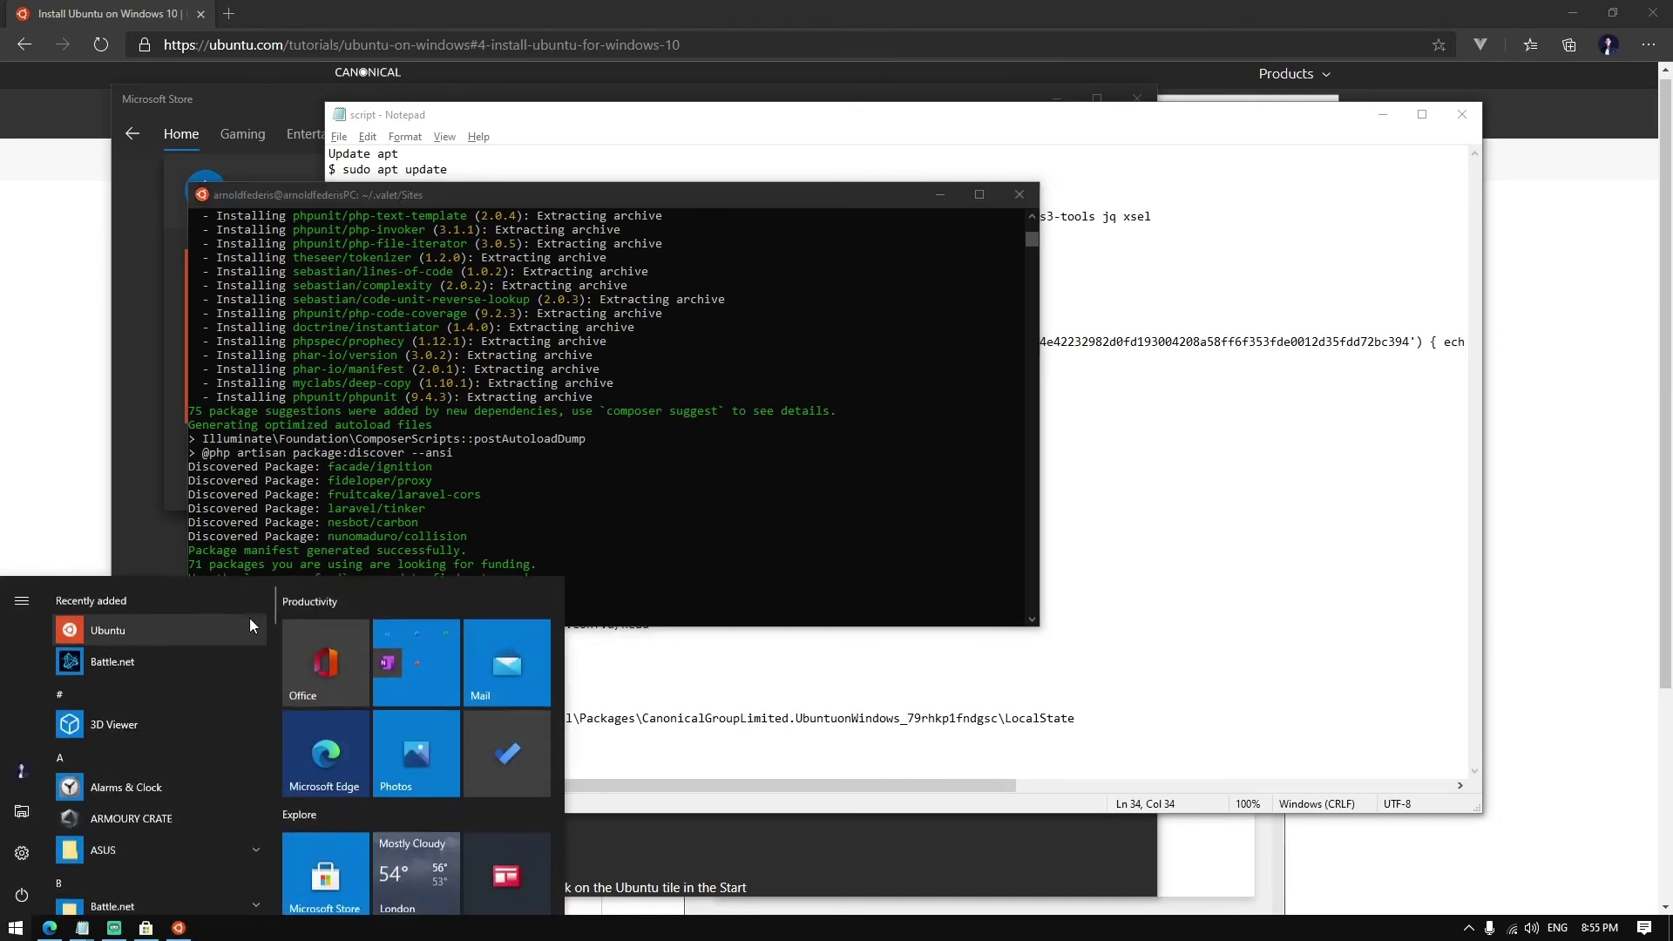
{"action": "type", "text": "not"}
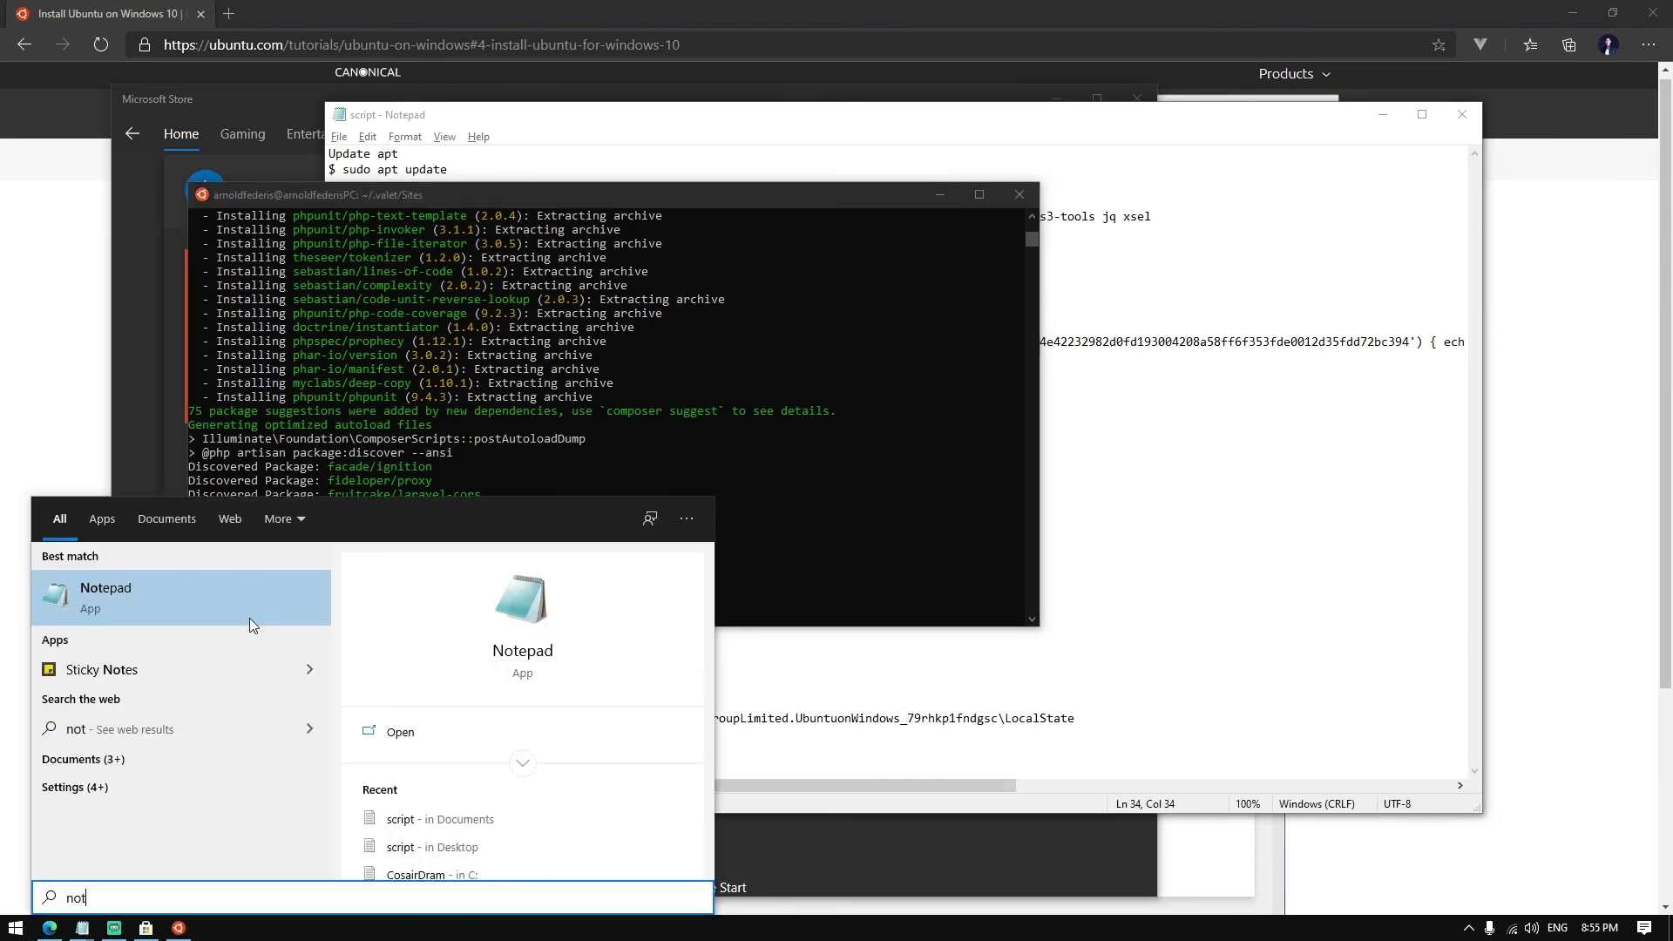
{"action": "right_click", "coordinate": [250, 618]}
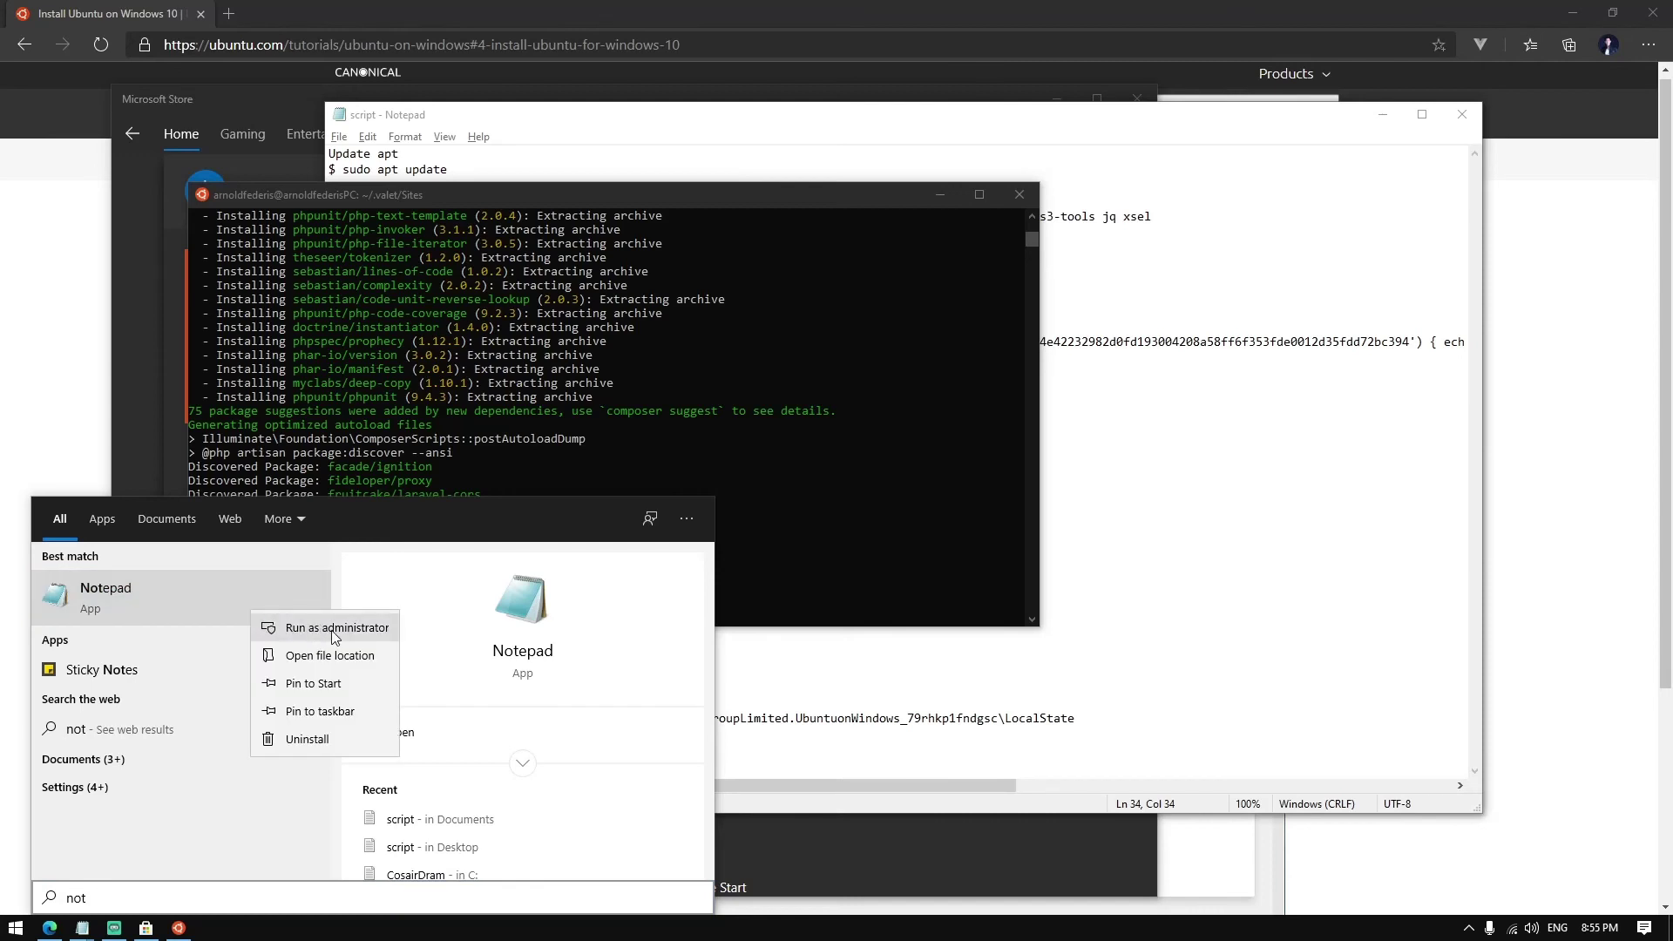
{"action": "left_click", "coordinate": [339, 630]}
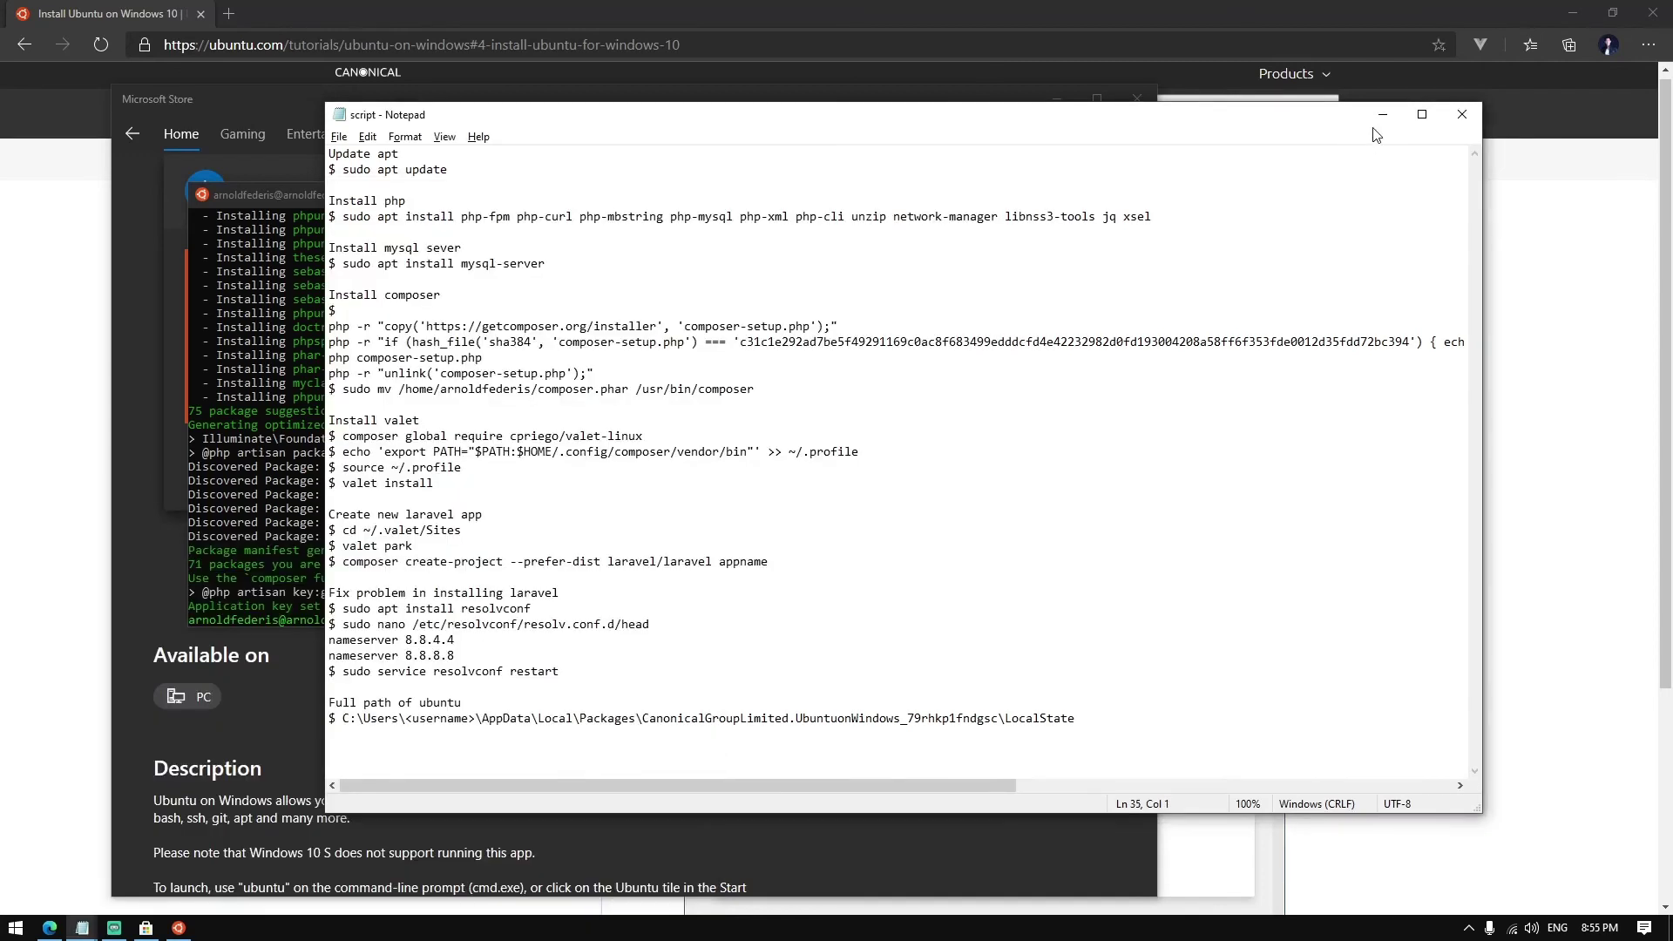
{"action": "left_click", "coordinate": [81, 928]}
{"action": "left_click", "coordinate": [243, 850]}
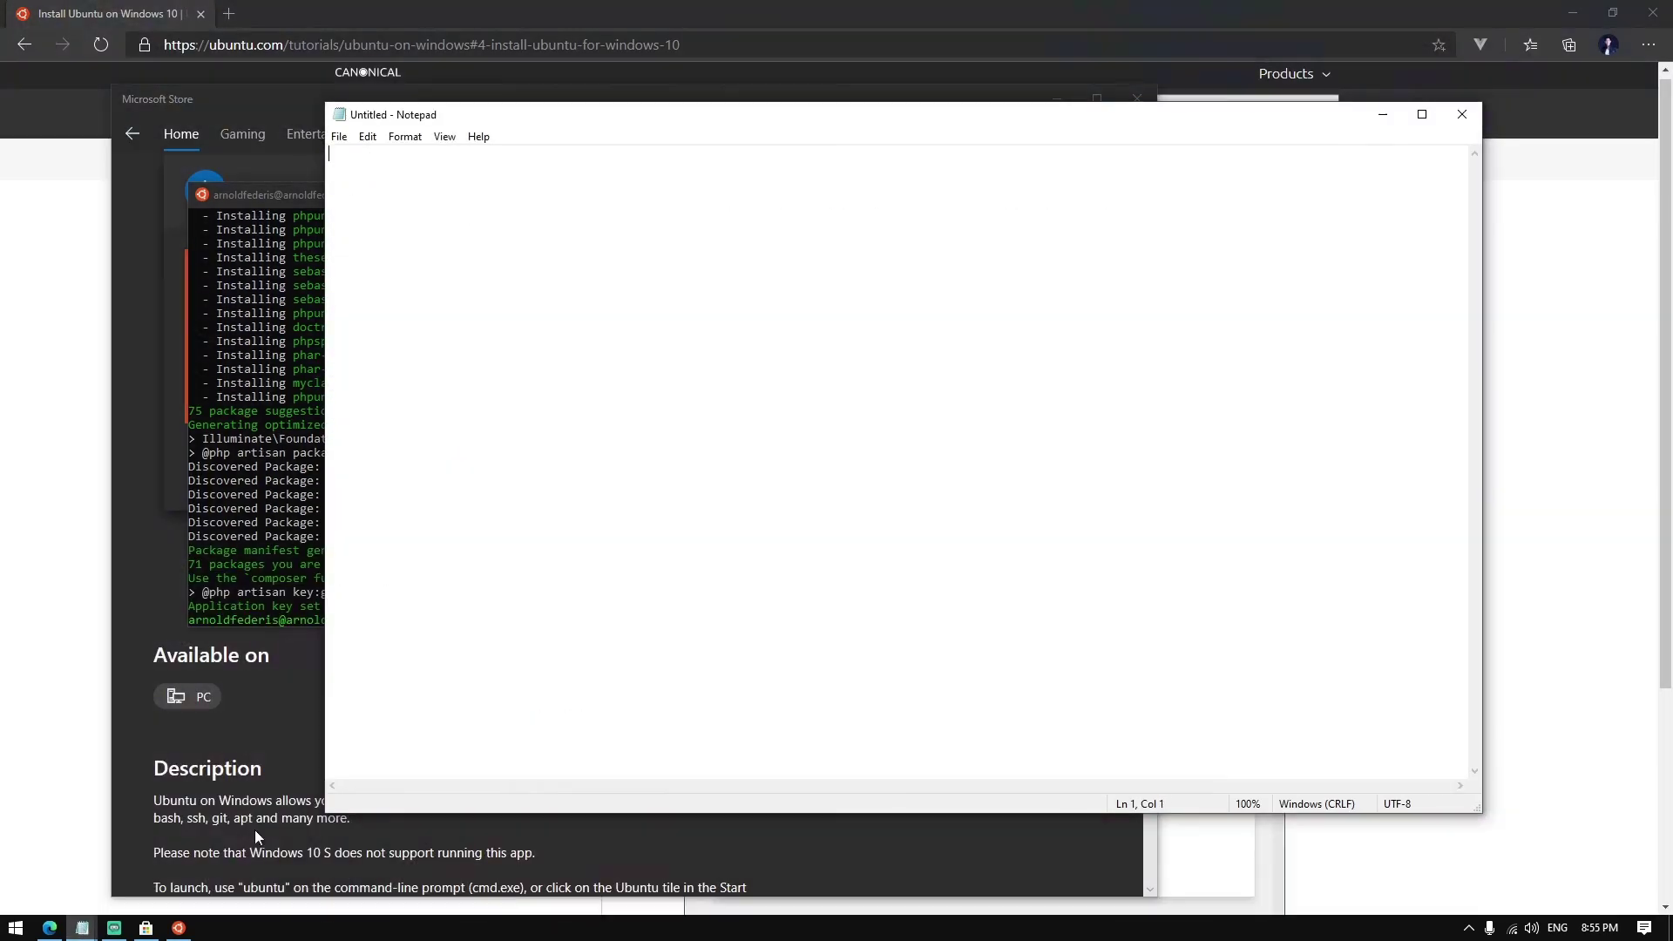
Open C:\Windows\System32\drivers\etc\hosts using the All Files filter.
{"action": "left_click", "coordinate": [338, 137]}
{"action": "left_click", "coordinate": [380, 193]}
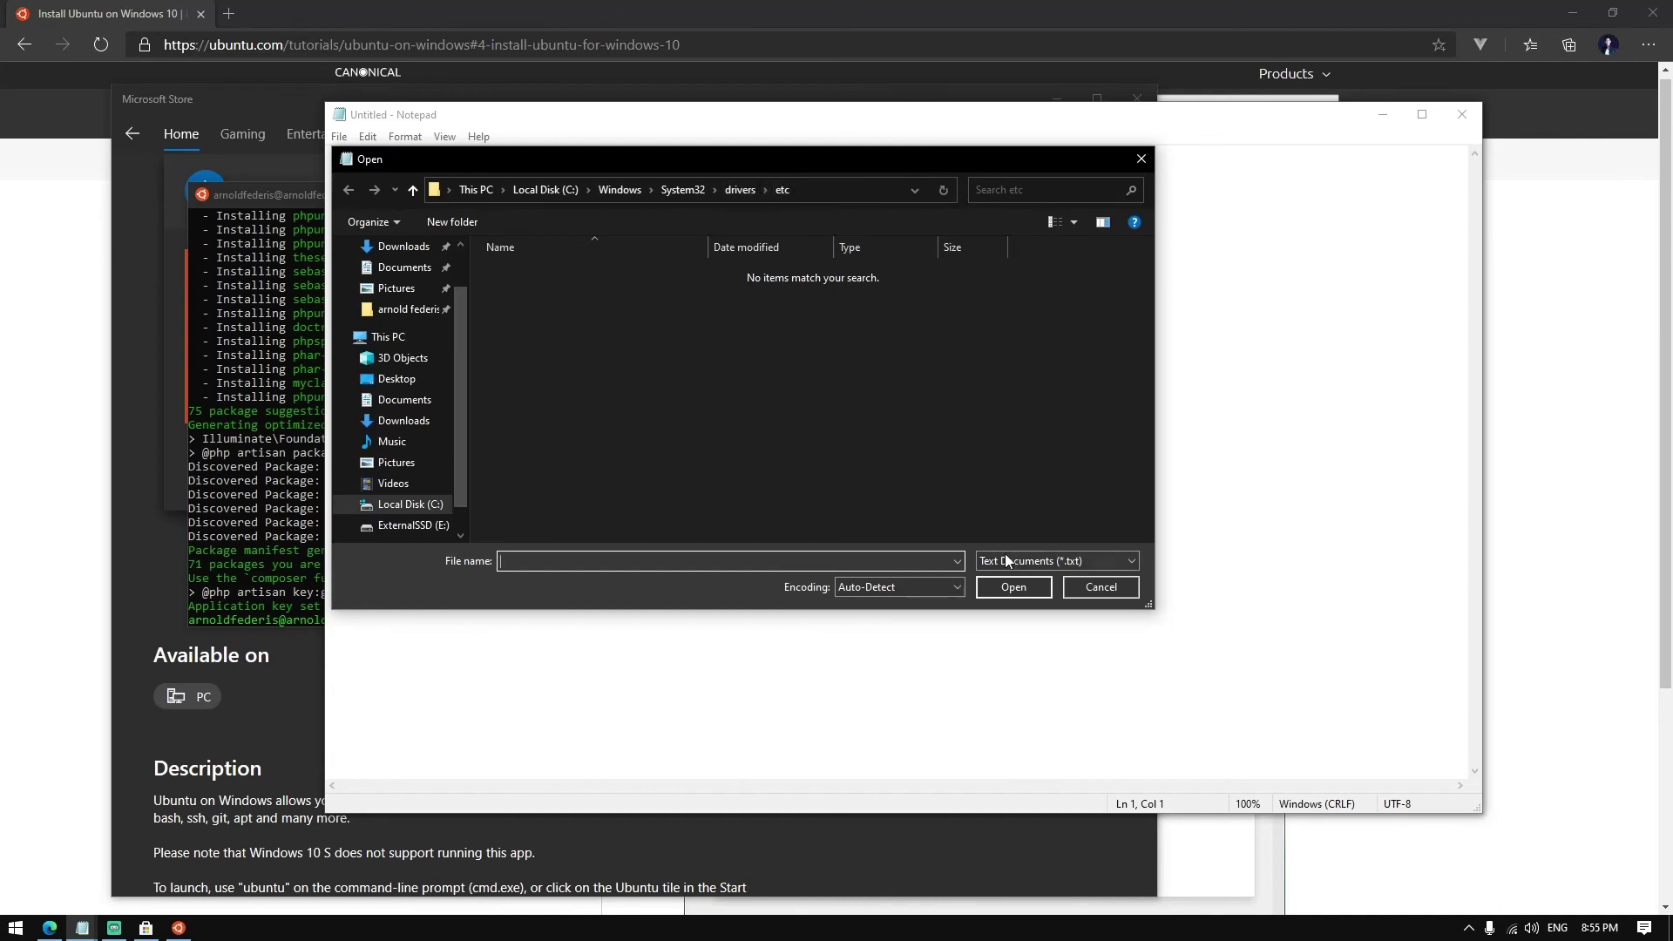
{"action": "left_click", "coordinate": [1056, 561]}
{"action": "left_click", "coordinate": [1002, 591]}
{"action": "double_click", "coordinate": [537, 272]}
Add '127.0.0.1 appname.test' to the hosts file and save it.
{"action": "left_click", "coordinate": [468, 550]}
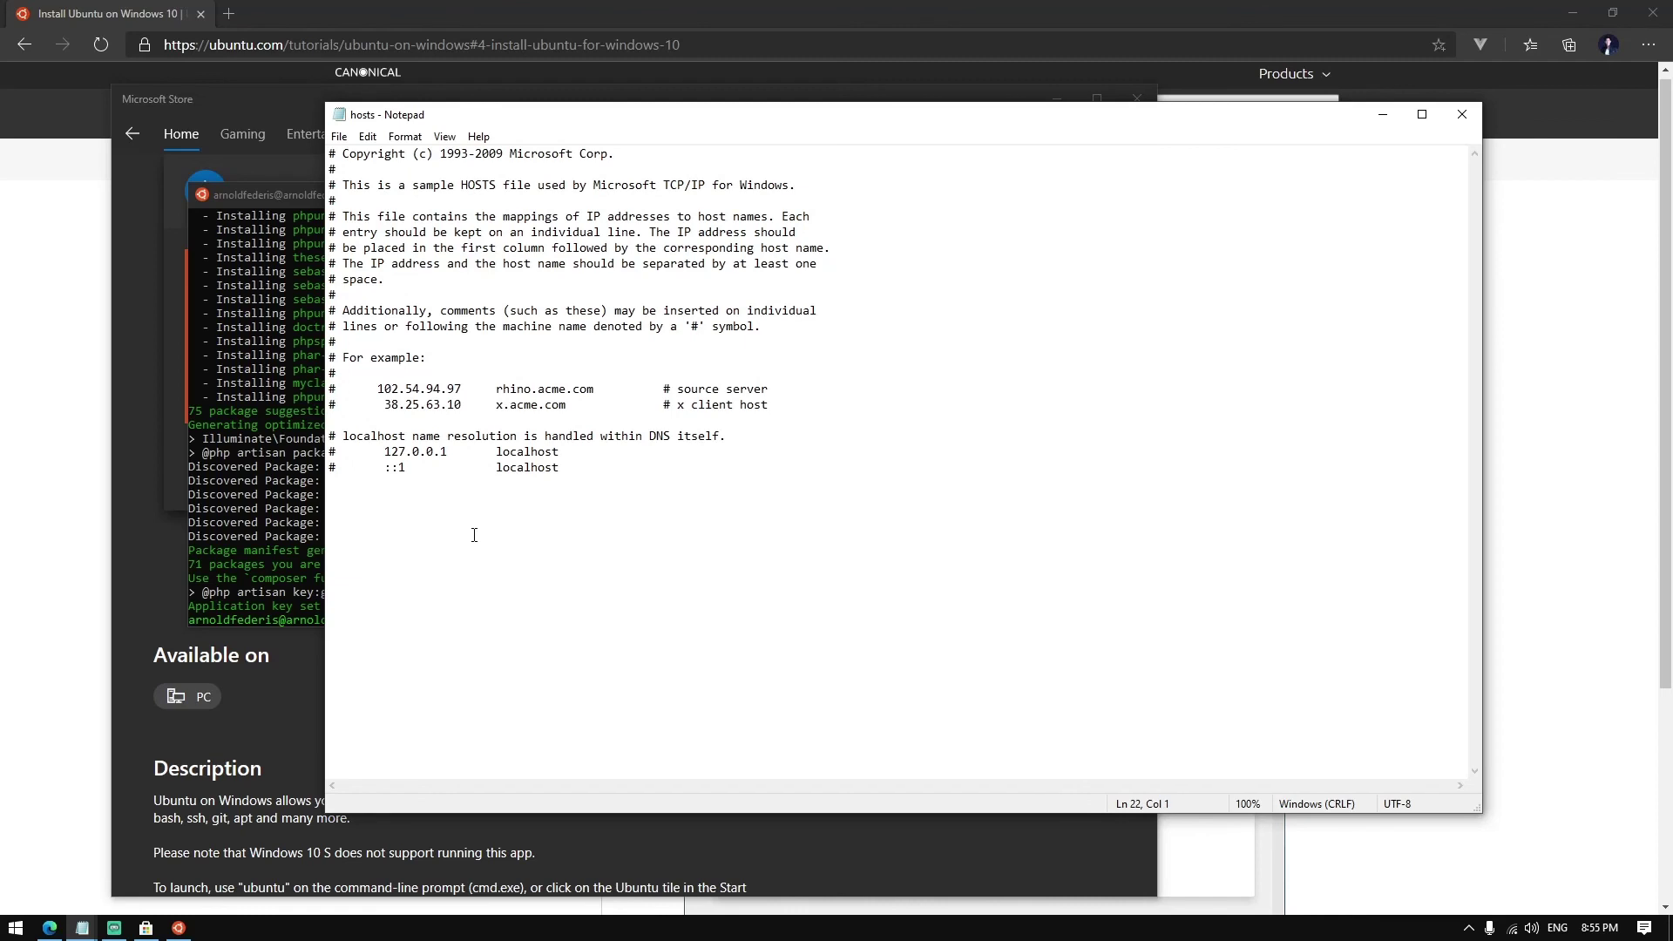
{"action": "type", "text": "127.0.0.1appname.test"}
{"action": "key", "text": "ctrl+s"}
{"action": "left_click", "coordinate": [261, 514]}
Browse to appname.test in a new Edge tab, then bring the Ubuntu terminal back.
{"action": "left_click", "coordinate": [189, 360]}
{"action": "key", "text": "ctrl+t"}
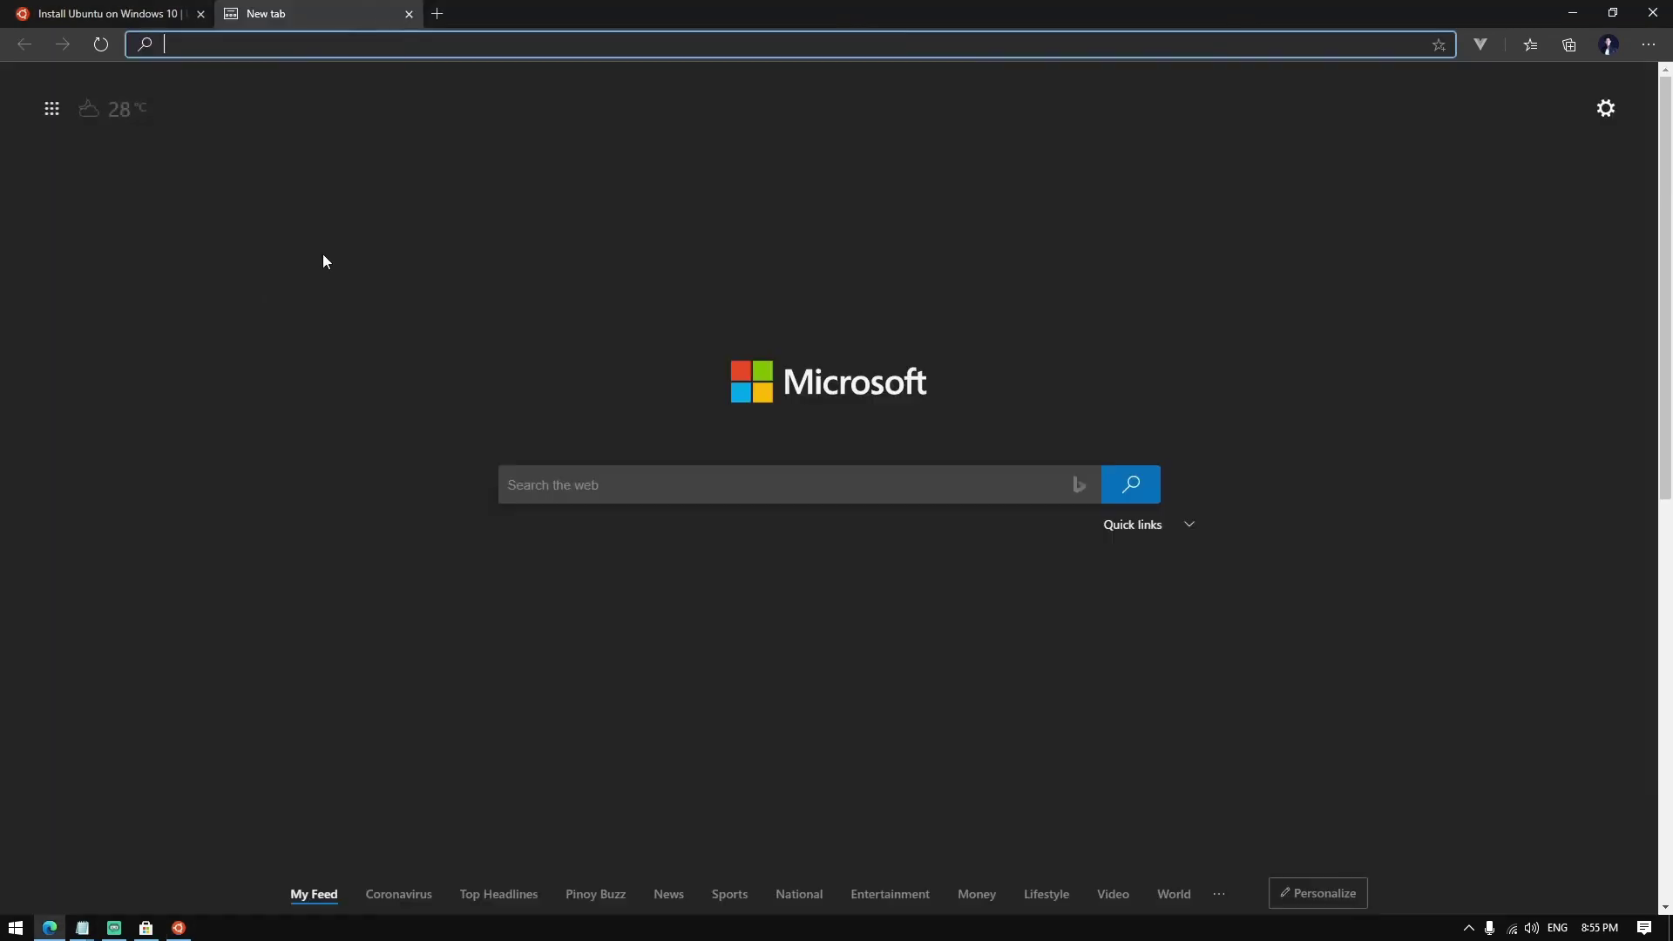
{"action": "type", "text": "appname.test"}
{"action": "key", "text": "Return"}
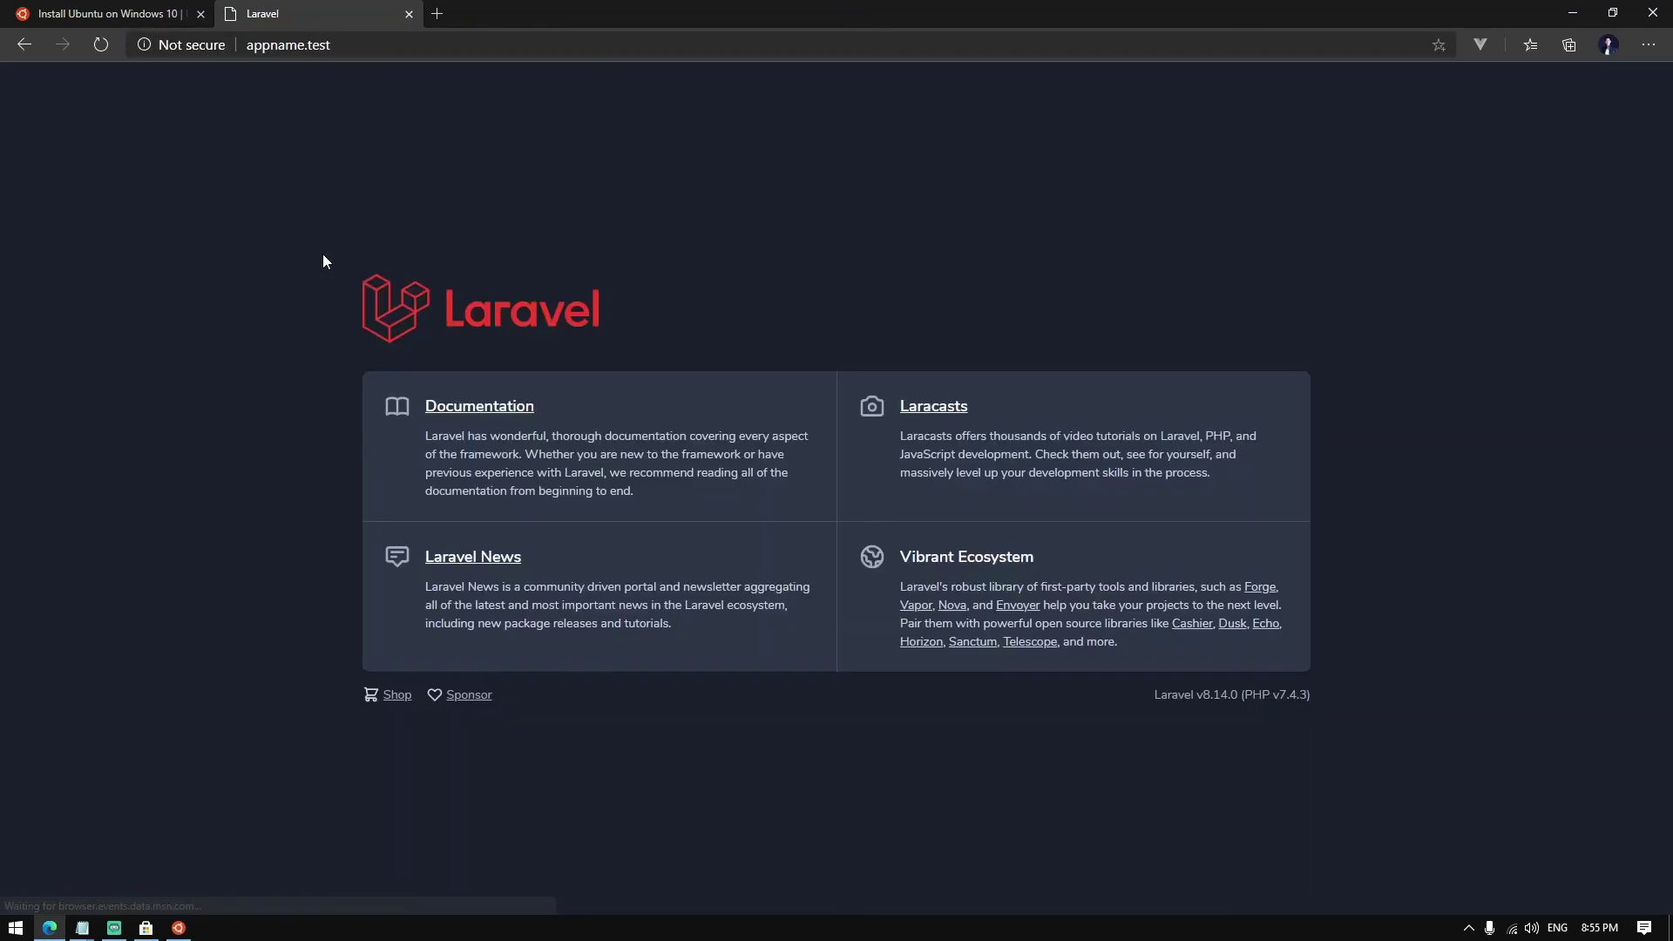
{"action": "left_click", "coordinate": [178, 929]}
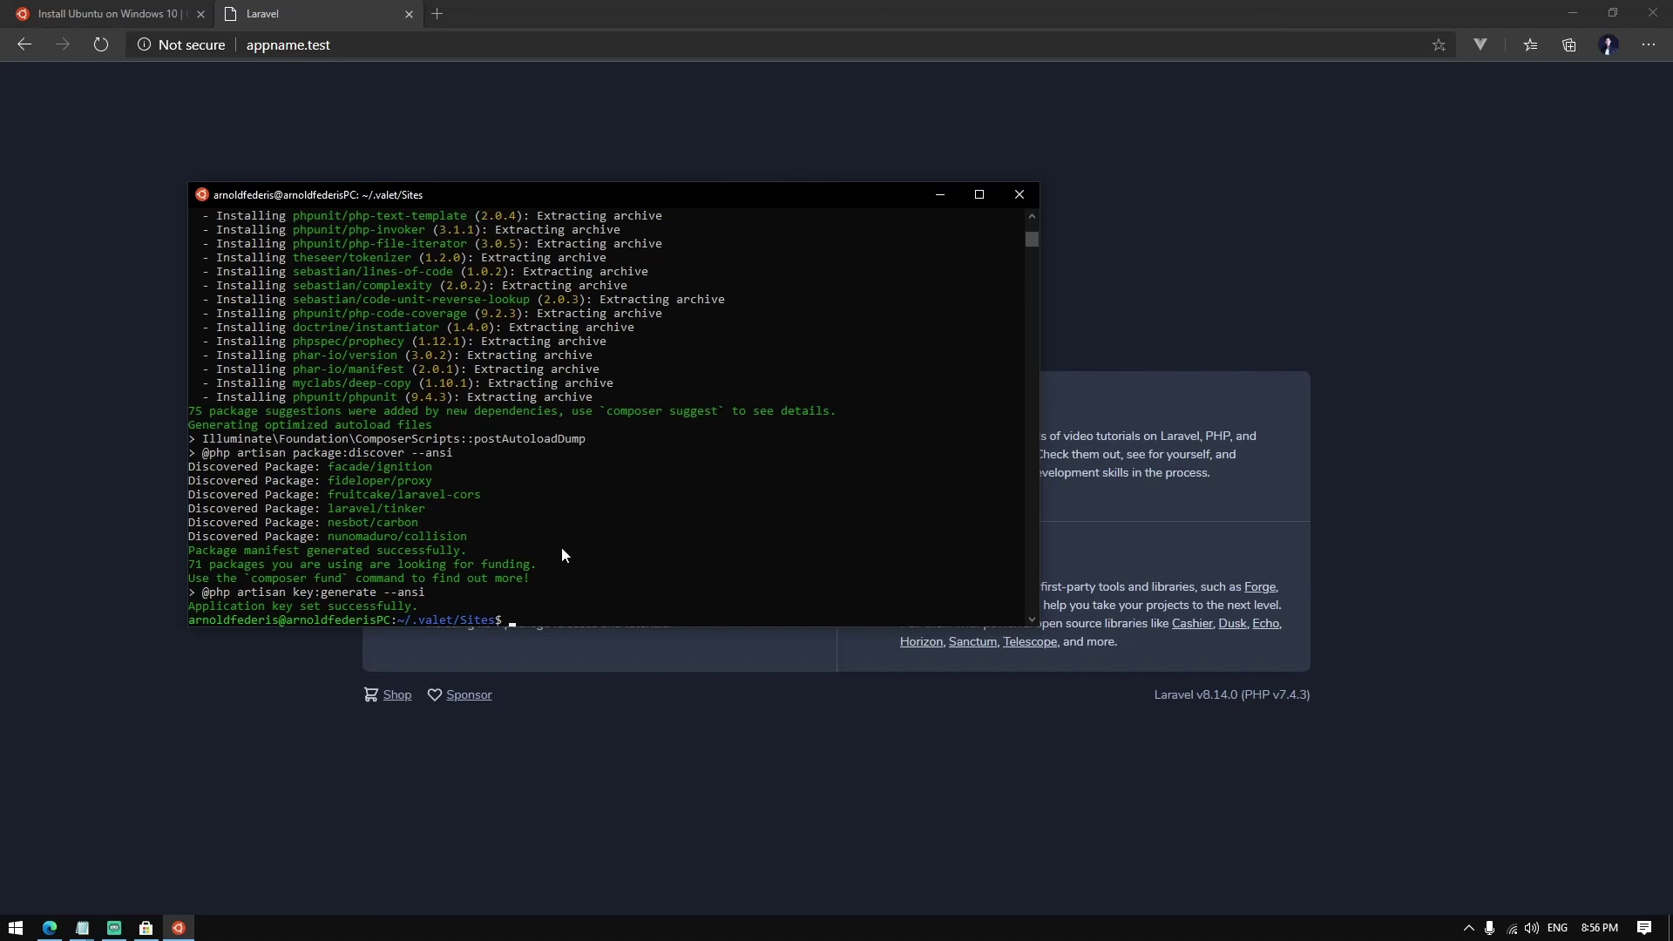
{"action": "type", "text": "sudo se"}
{"action": "type", "text": "rvice "}
{"action": "type", "text": "php"}
{"action": "type", "text": "7"}
{"action": "type", "text": ".4-p"}
{"action": "type", "text": "fm status"}
Run sudo service status for php7.4-fpm, then nginx, confirming both are running.
{"action": "key", "text": "Return"}
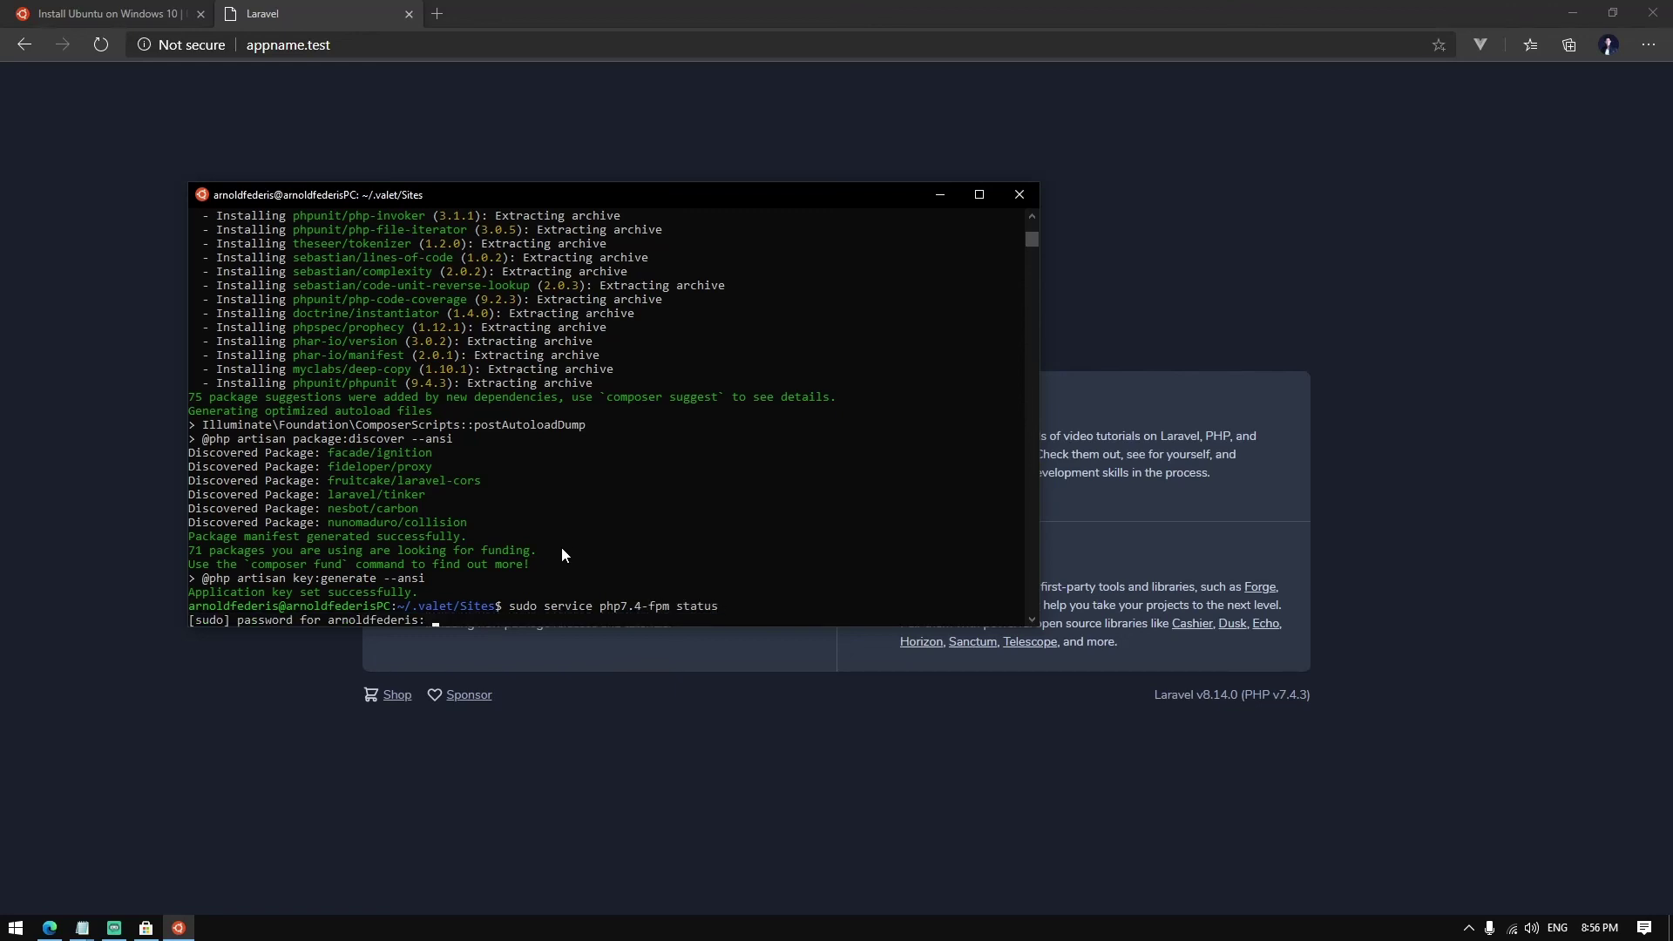
{"action": "key", "text": "Return"}
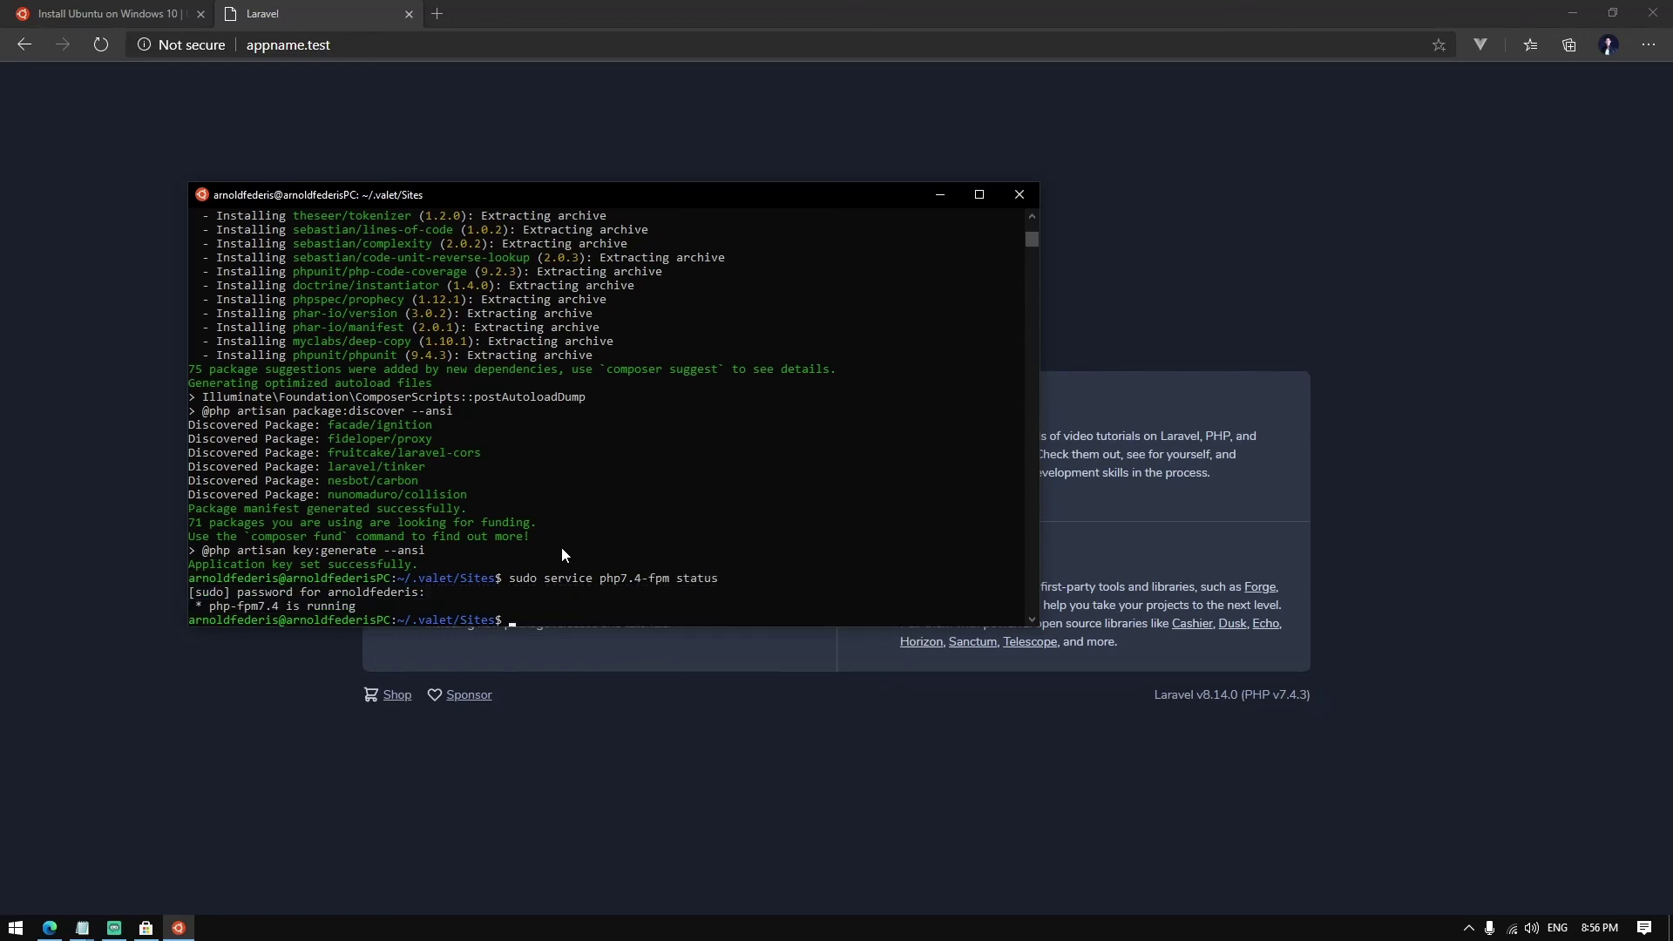
{"action": "key", "text": "Up"}
{"action": "key", "text": "BackSpace"}
{"action": "key", "text": "BackSpace"}
{"action": "key", "text": "BackSpace"}
{"action": "key", "text": "BackSpace"}
{"action": "key", "text": "BackSpace"}
{"action": "key", "text": "BackSpace"}
{"action": "key", "text": "BackSpace"}
{"action": "key", "text": "BackSpace"}
{"action": "key", "text": "BackSpace"}
{"action": "key", "text": "BackSpace"}
{"action": "key", "text": "BackSpace"}
{"action": "type", "text": "nginx status"}
{"action": "key", "text": "Return"}
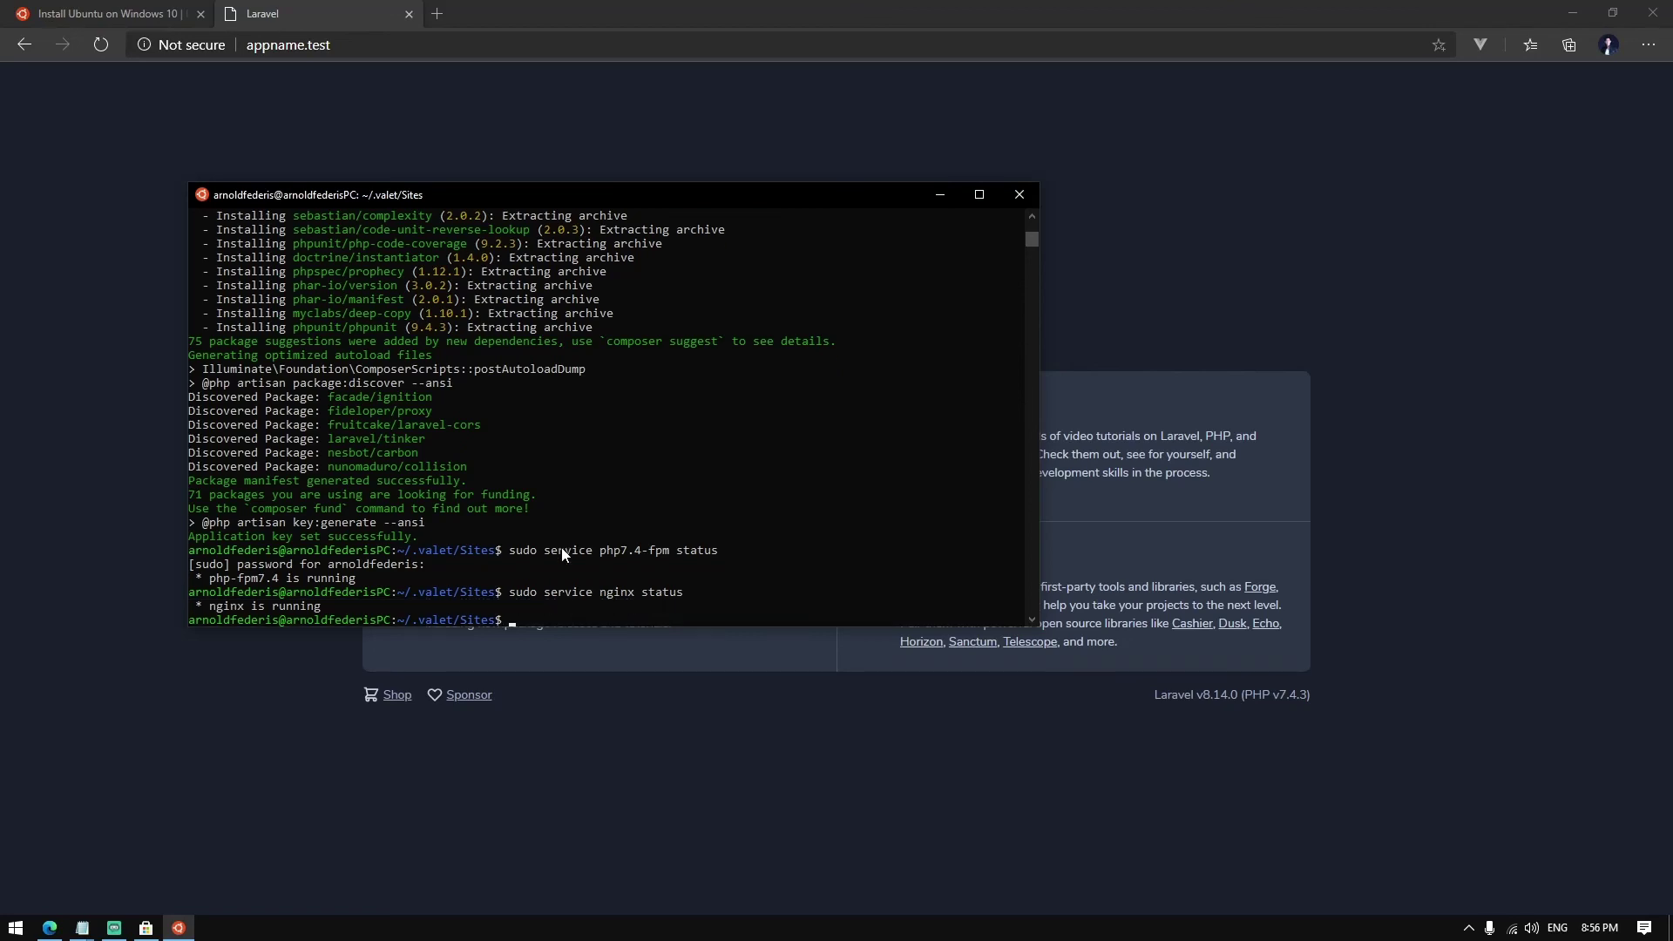
Clear the recalled command and minimize the terminal to reveal the Laravel page.
{"action": "key", "text": "Up"}
{"action": "key", "text": "BackSpace"}
{"action": "key", "text": "BackSpace"}
{"action": "key", "text": "BackSpace"}
{"action": "key", "text": "BackSpace"}
{"action": "type", "text": "at"}
{"action": "key", "text": "BackSpace"}
{"action": "key", "text": "BackSpace"}
{"action": "key", "text": "BackSpace"}
{"action": "key", "text": "BackSpace"}
{"action": "key", "text": "BackSpace"}
{"action": "key", "text": "BackSpace"}
{"action": "key", "text": "BackSpace"}
{"action": "key", "text": "BackSpace"}
{"action": "key", "text": "BackSpace"}
{"action": "key", "text": "BackSpace"}
{"action": "key", "text": "BackSpace"}
{"action": "key", "text": "BackSpace"}
{"action": "key", "text": "BackSpace"}
{"action": "key", "text": "Up"}
{"action": "key", "text": "Up"}
{"action": "key", "text": "Up"}
{"action": "key", "text": "Up"}
{"action": "key", "text": "BackSpace"}
{"action": "key", "text": "BackSpace"}
{"action": "key", "text": "BackSpace"}
{"action": "type", "text": "t"}
{"action": "key", "text": "BackSpace"}
{"action": "key", "text": "BackSpace"}
{"action": "key", "text": "BackSpace"}
{"action": "key", "text": "BackSpace"}
{"action": "key", "text": "BackSpace"}
{"action": "key", "text": "BackSpace"}
{"action": "key", "text": "BackSpace"}
{"action": "key", "text": "BackSpace"}
{"action": "key", "text": "BackSpace"}
{"action": "key", "text": "BackSpace"}
{"action": "left_click", "coordinate": [137, 452]}
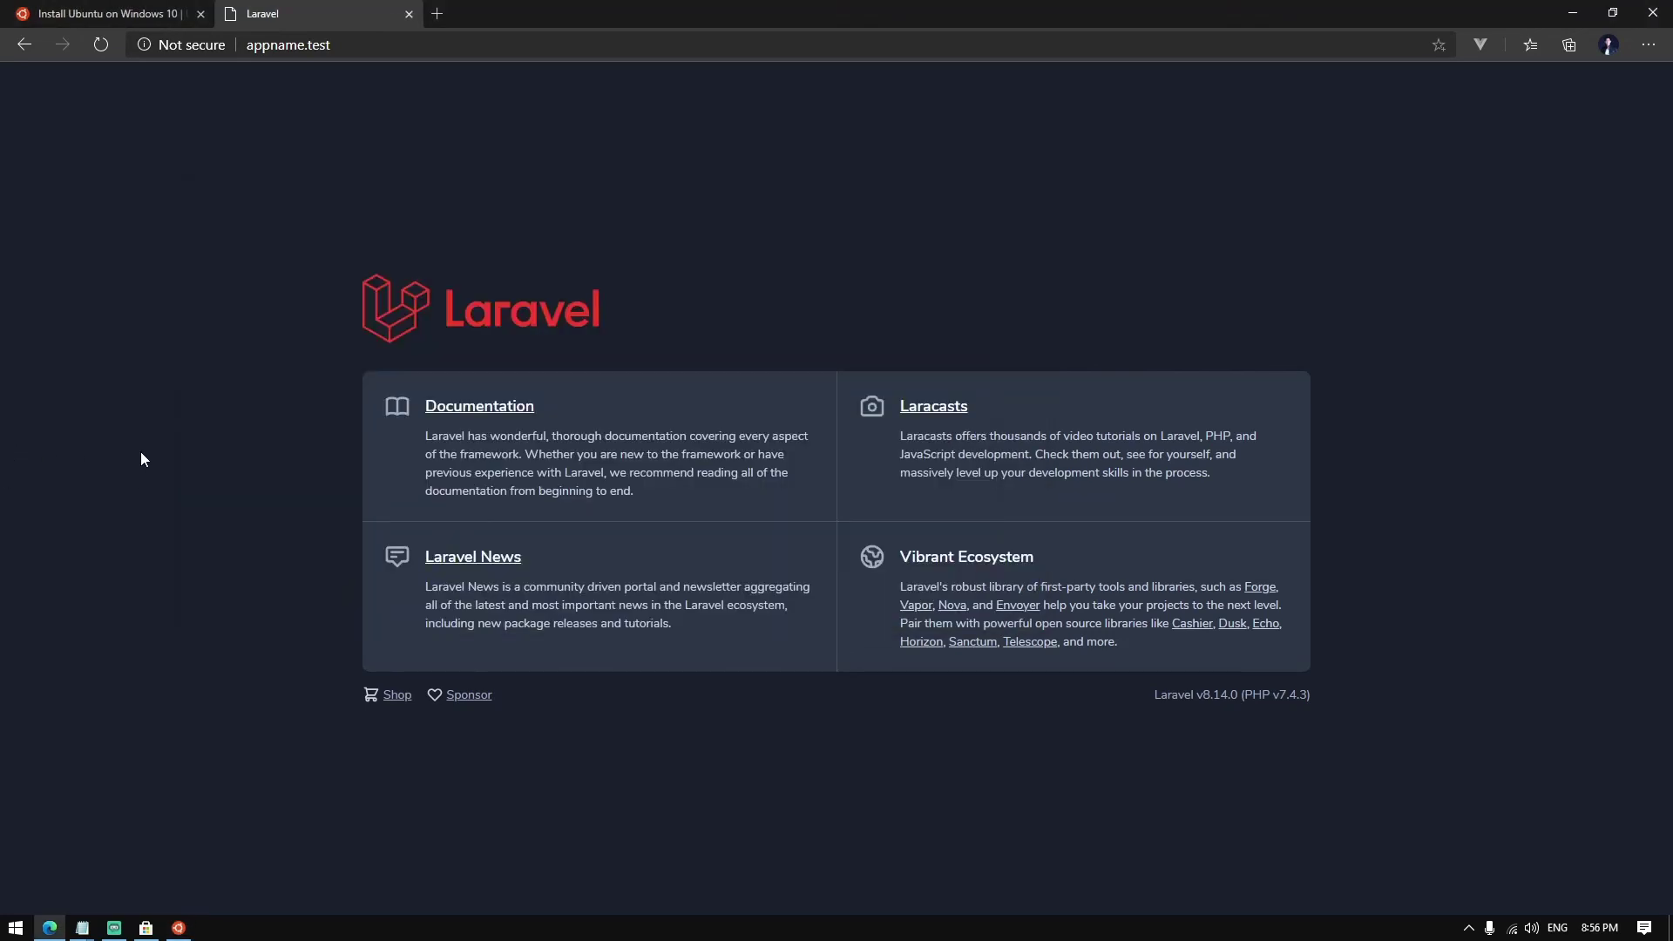